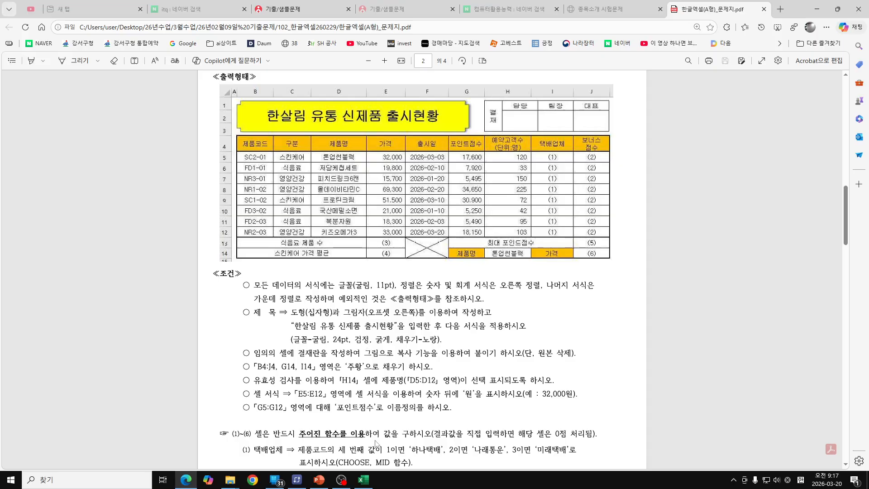
Step: Switch from the exam PDF to the desktop, open a blank Excel workbook and maximize its window
click(867, 480)
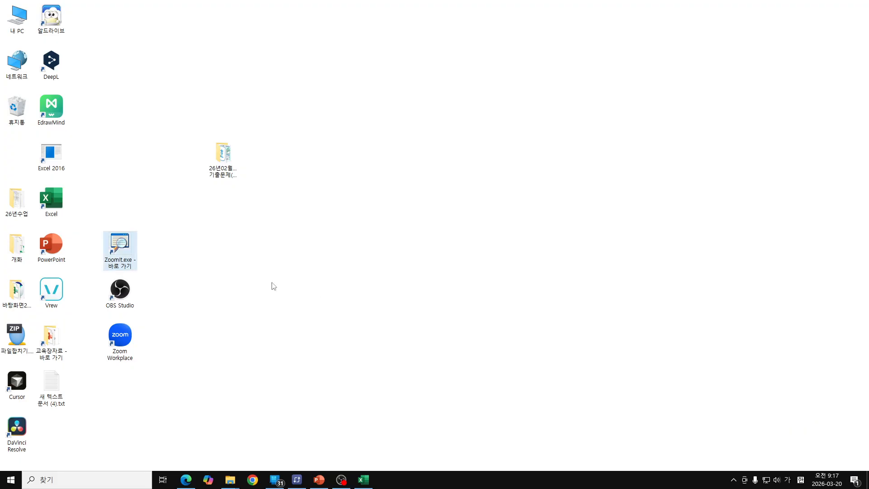
double_click(59, 197)
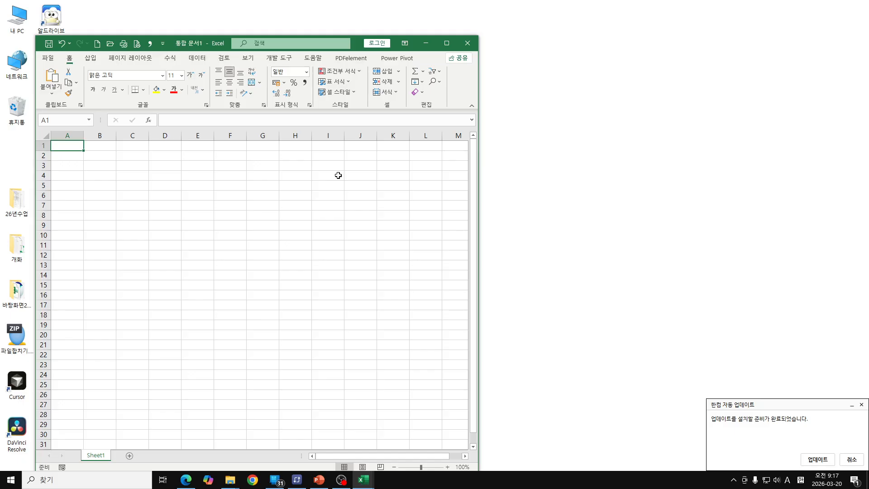
click(446, 42)
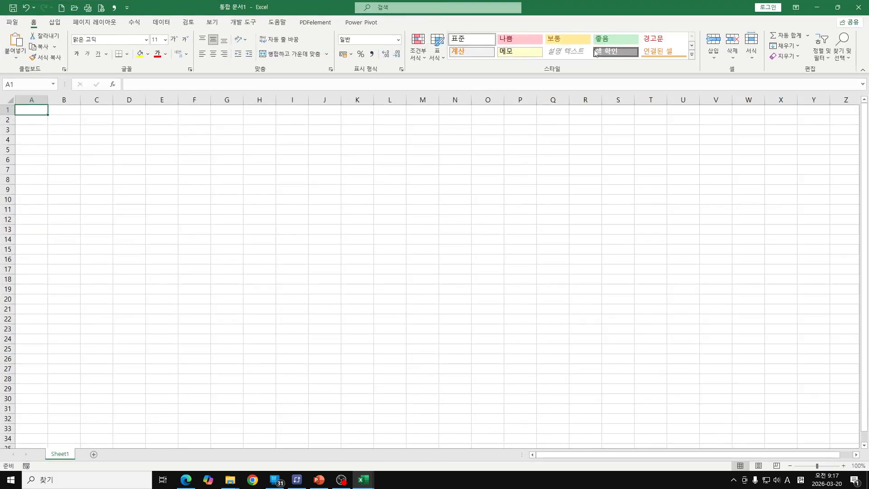
click(845, 12)
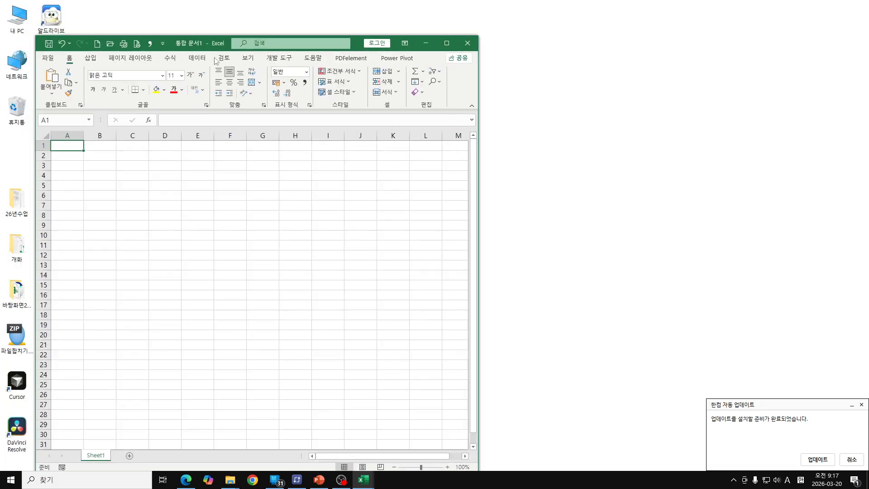
drag(203, 45, 315, 20)
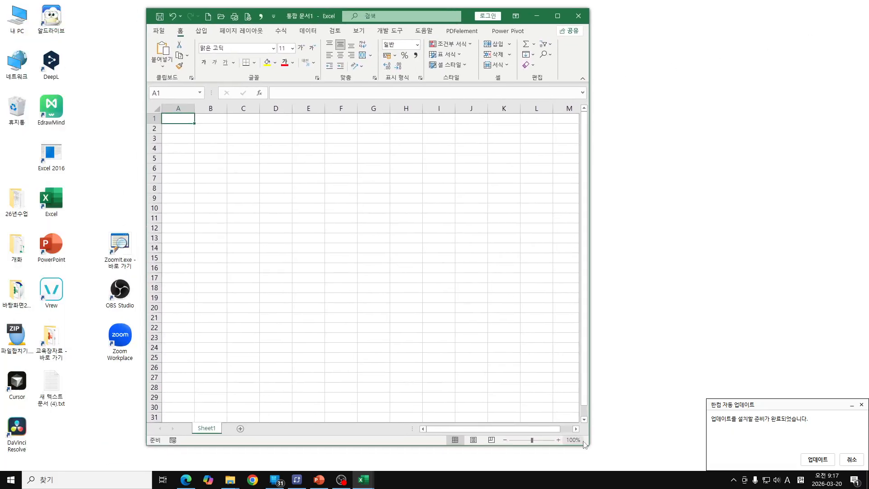
drag(591, 451, 693, 450)
click(661, 16)
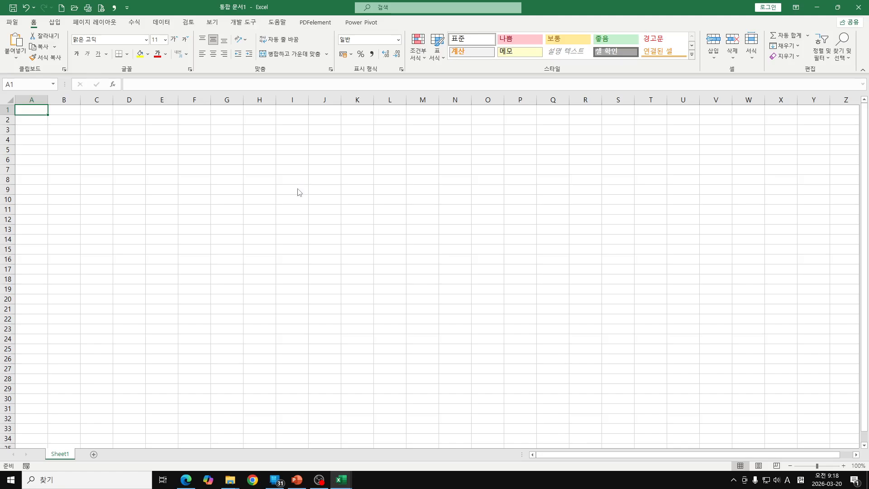
Step: Start saving the workbook under a new name and create a folder named itq in the Documents (문서) folder
key(F12)
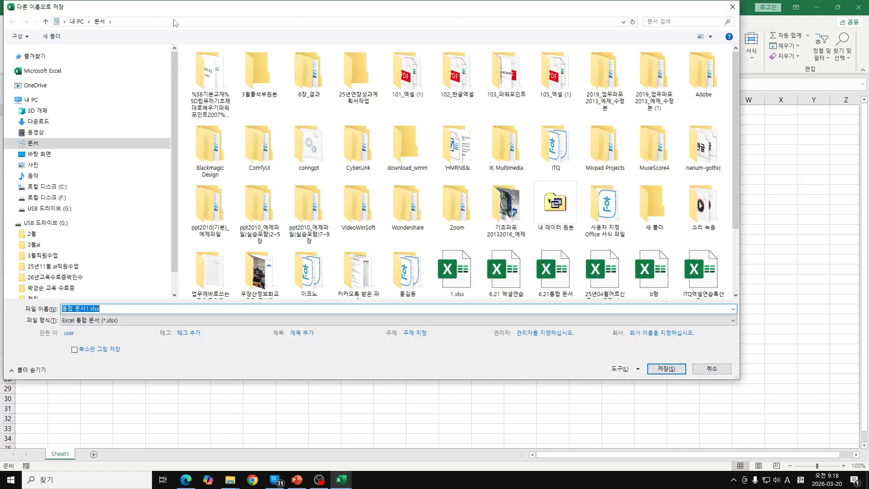
drag(179, 12, 250, 17)
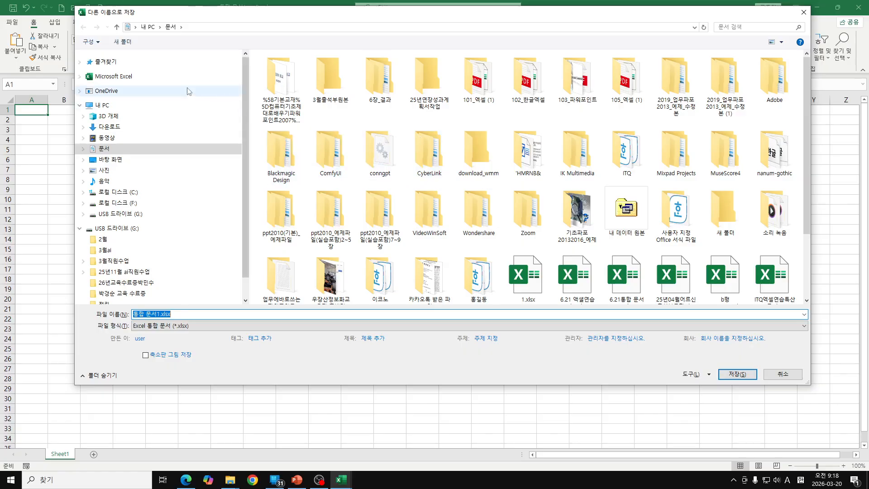
click(126, 44)
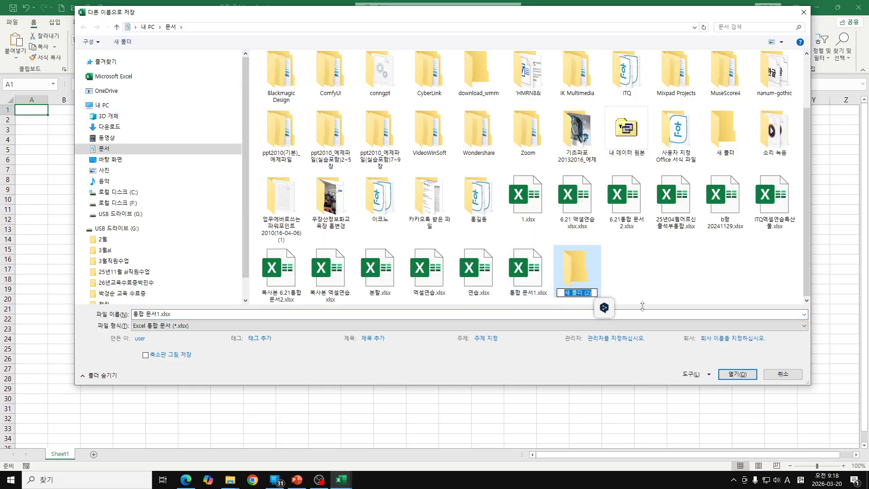
text(itq)
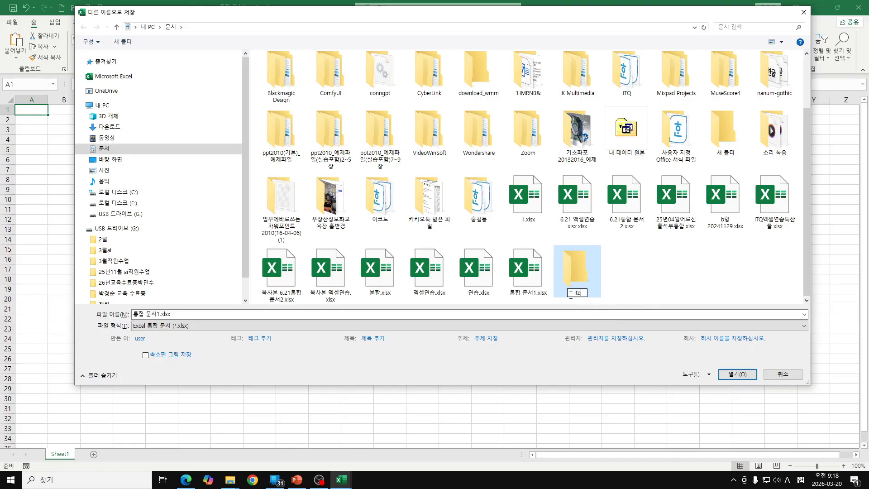
Step: Prefix the new folder's name with two black star symbols so it reads ★★itq
text(a)
key(BackSpace)
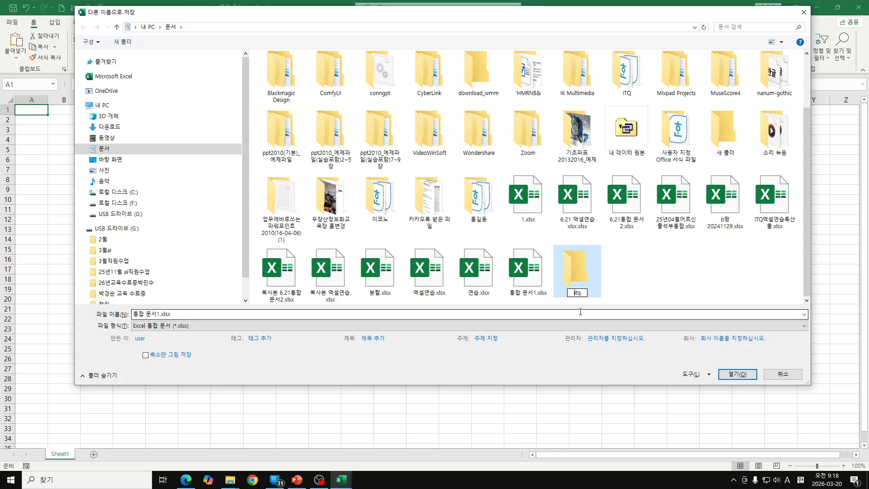
text(a)
key(BackSpace)
key(Hangul)
text(ㅁ)
key(Hangul_Hanja)
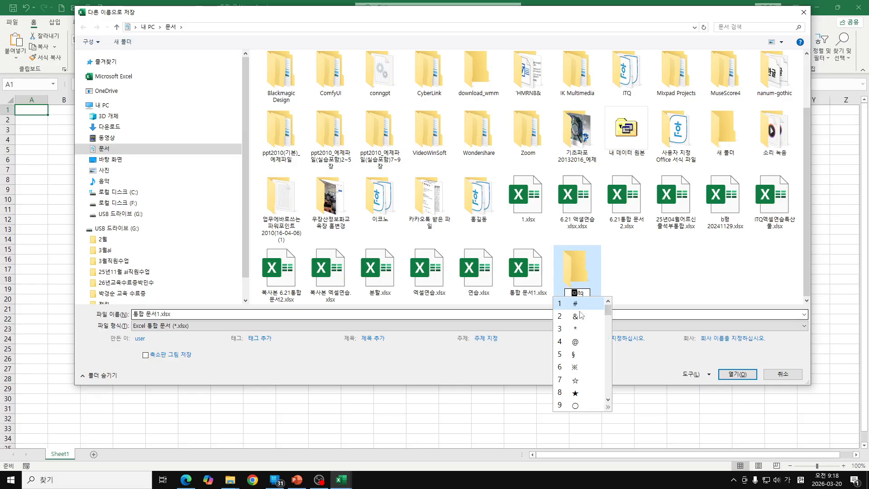
click(575, 392)
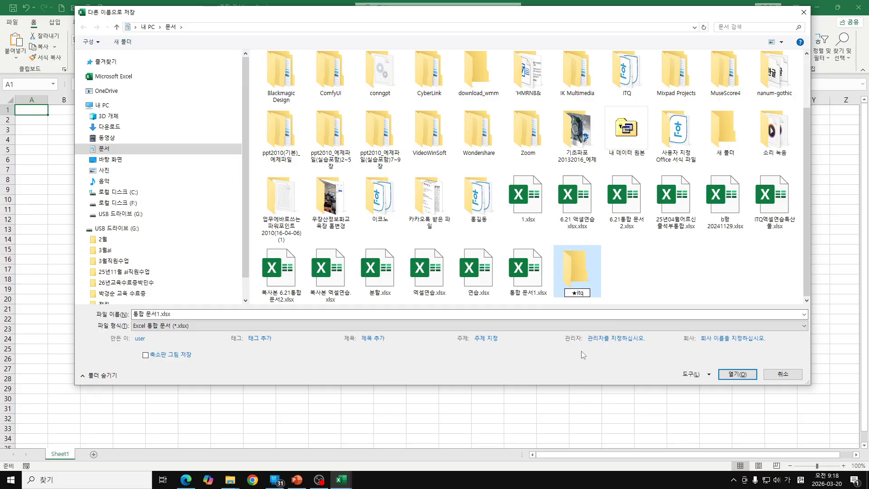
text(ㅁ)
key(Hangul_Hanja)
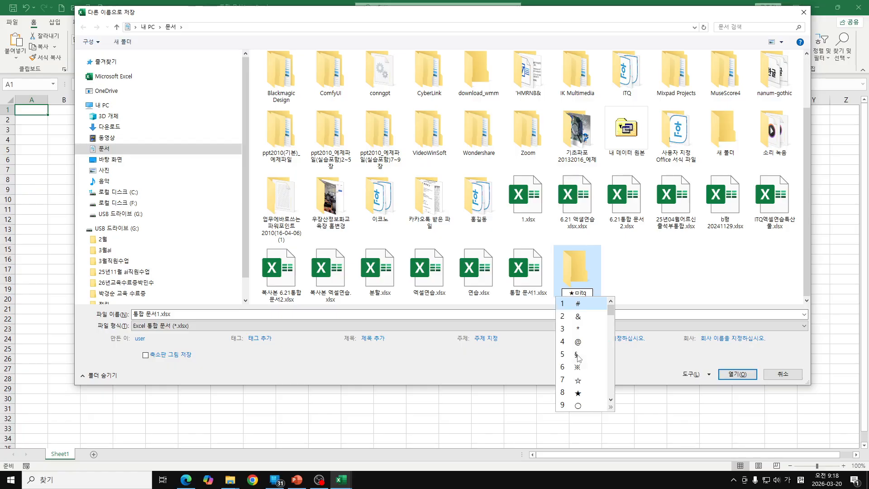
click(583, 393)
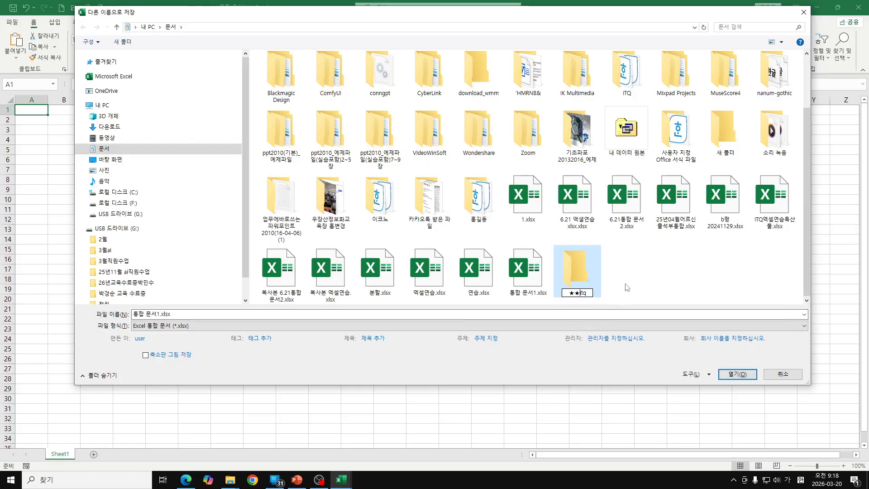
click(583, 277)
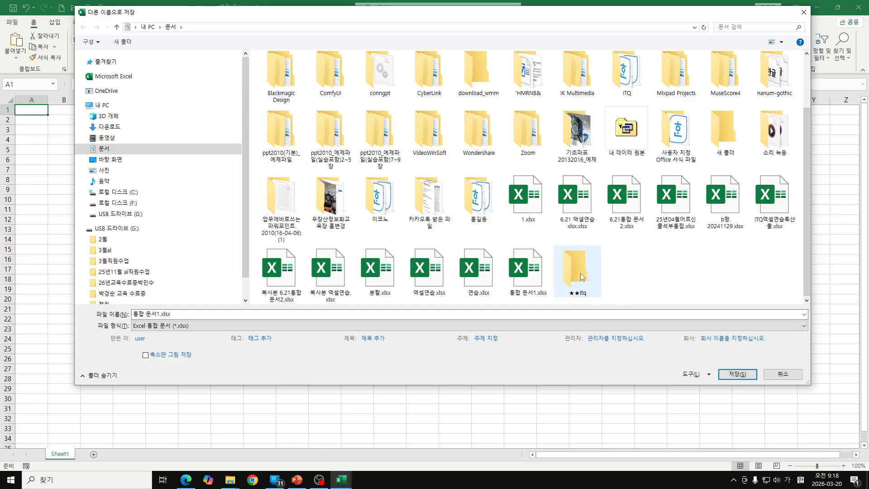
Step: Save the workbook in the ★★itq folder, naming it 20260320- followed by the person's full name
double_click(582, 276)
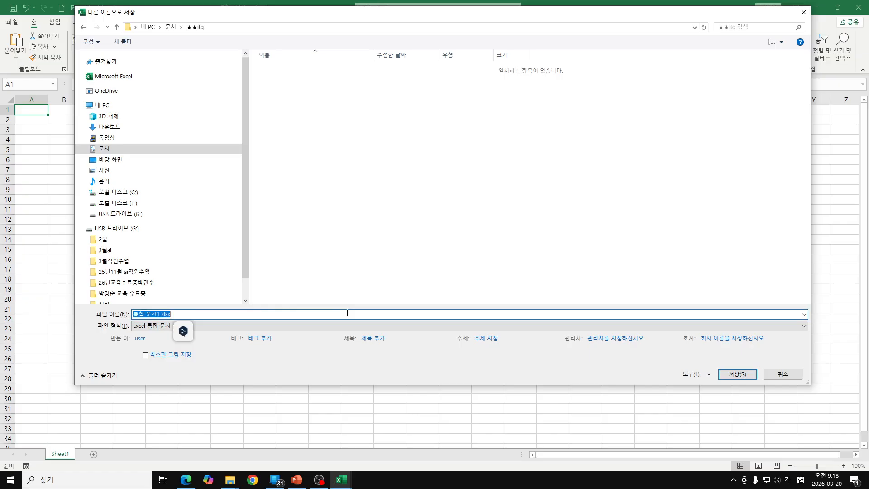
text(20)
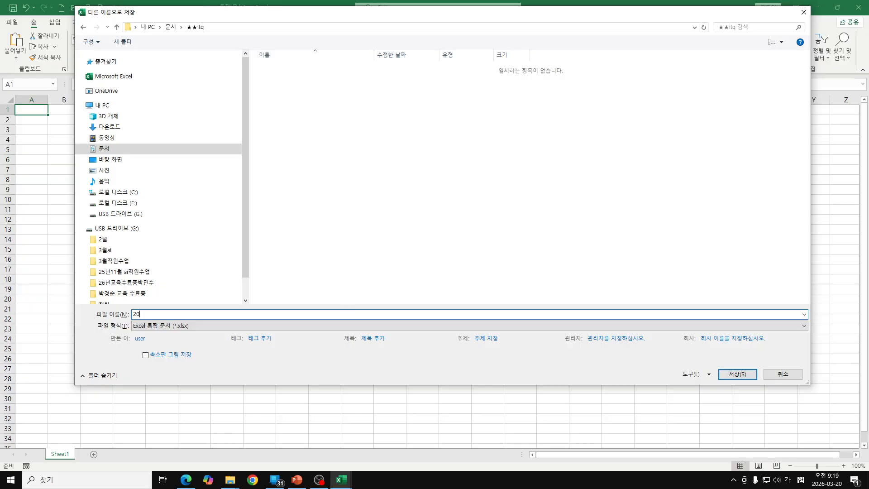
text(26)
text(03)
text(20-ㅎ)
text(길동)
click(726, 376)
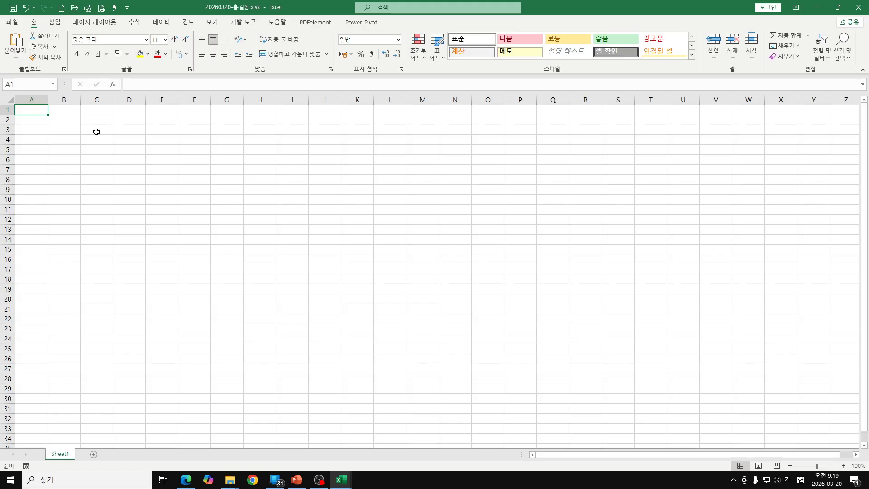
Step: Set the font of all cells in the worksheet to 굴림, then deselect them
drag(4, 108, 21, 104)
mouse_move(3, 104)
mouse_down()
mouse_move(8, 91)
mouse_move(16, 103)
mouse_up()
click(10, 100)
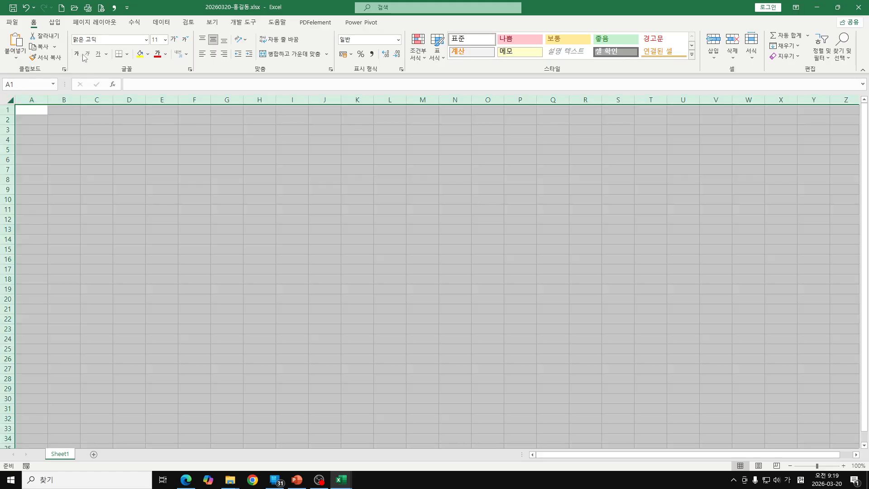
click(93, 42)
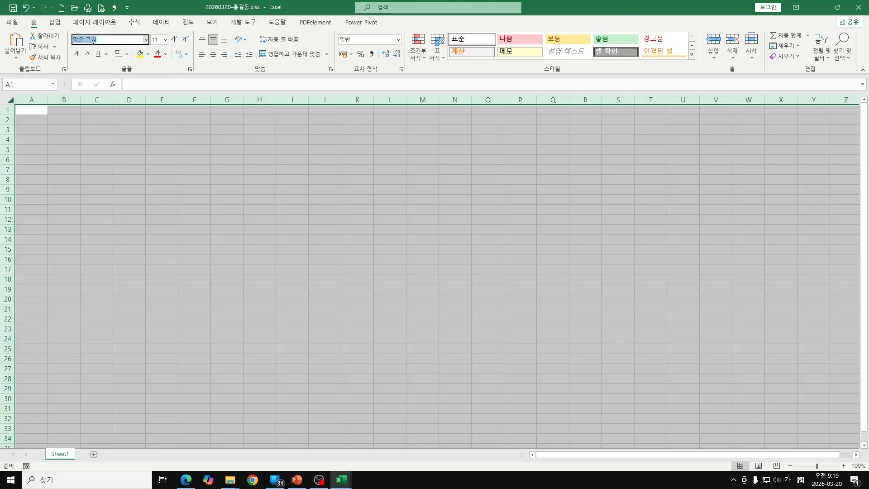
text(ㄱ)
text(굴림)
key(Return)
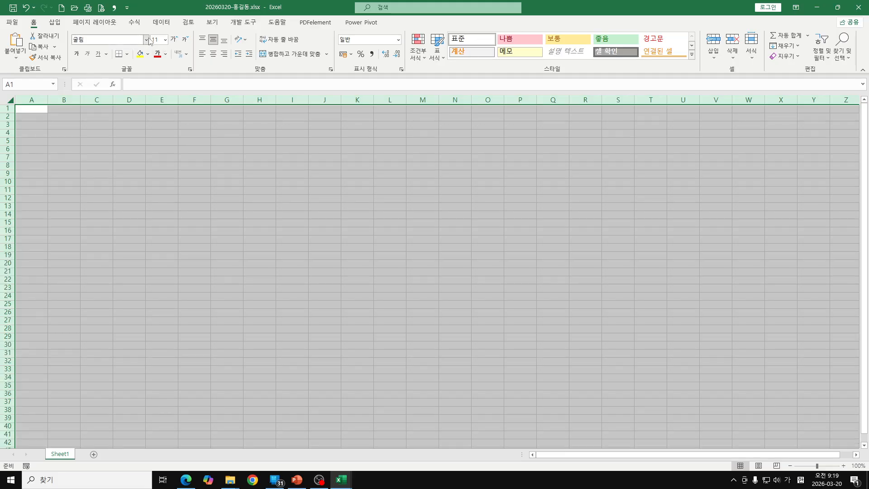
click(158, 40)
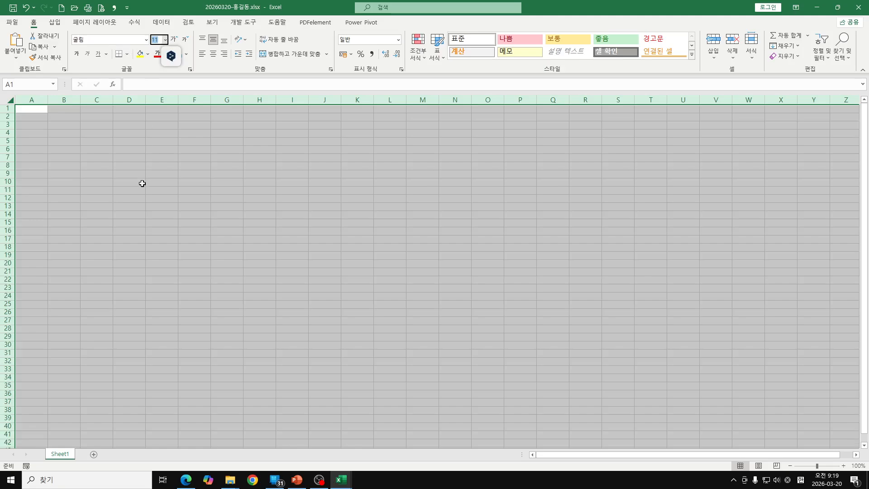
drag(360, 248, 426, 292)
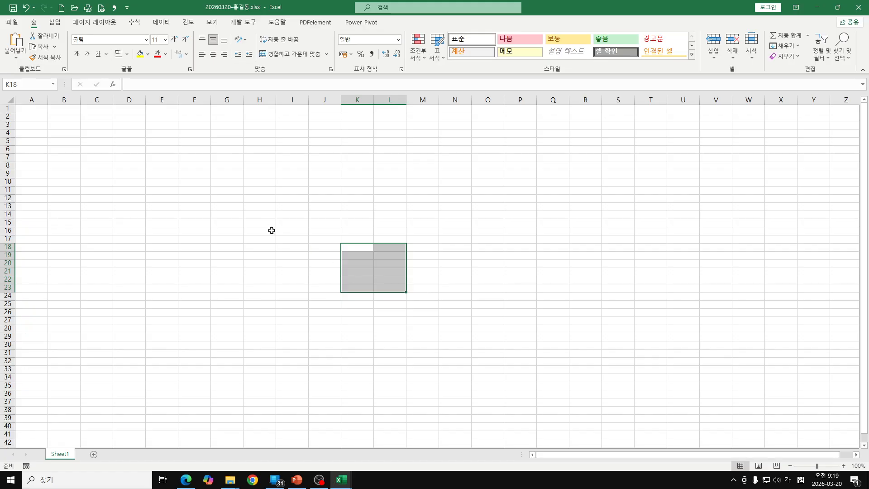
click(202, 198)
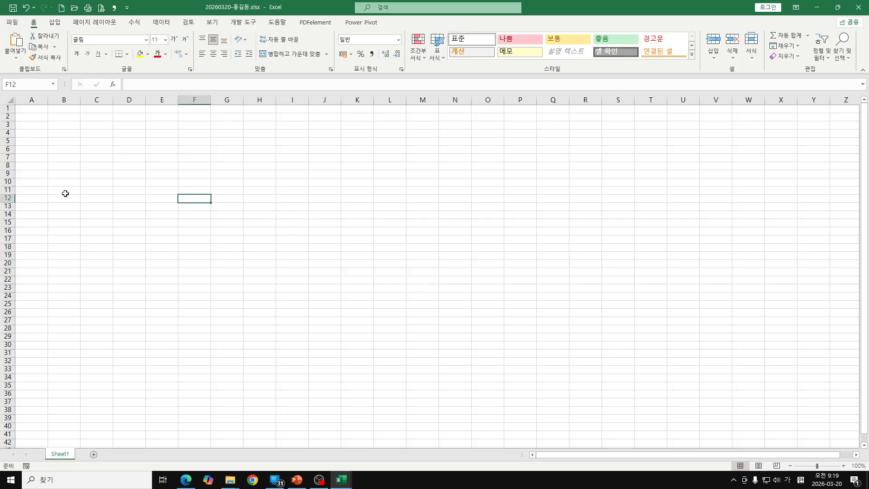
Step: Set the width of column A to 1
click(32, 99)
right_click(32, 99)
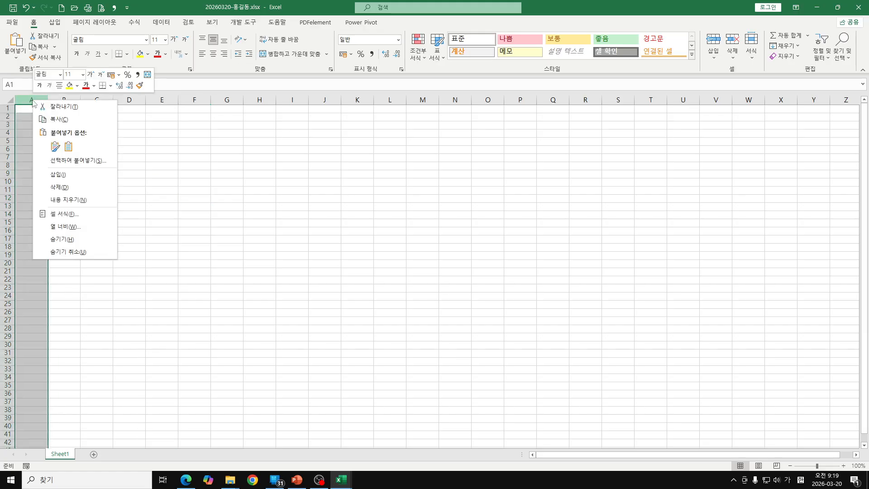
click(85, 227)
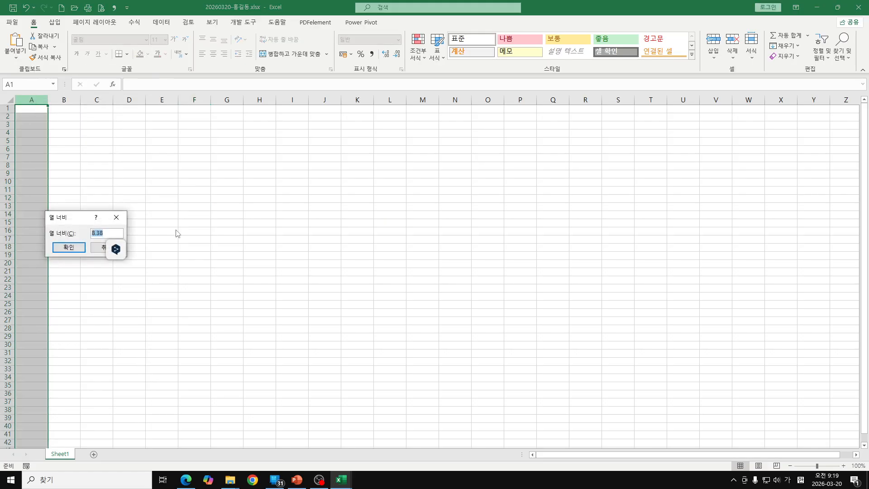
text(1)
click(68, 247)
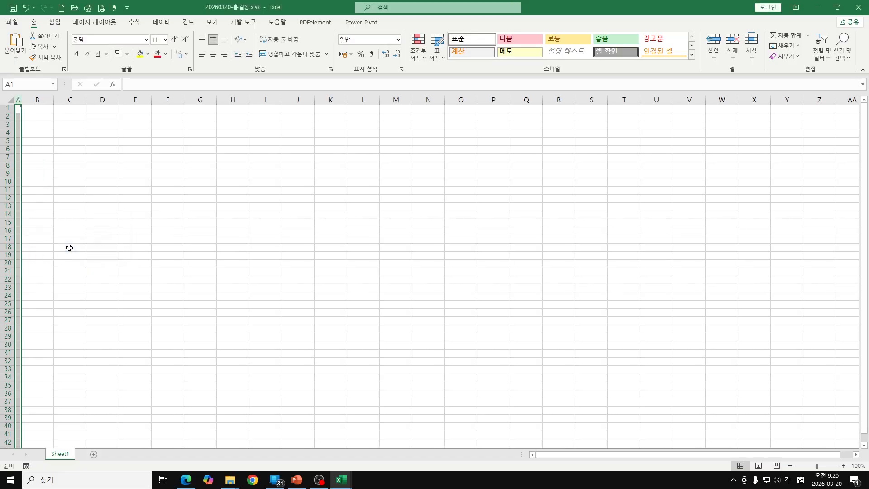
click(69, 248)
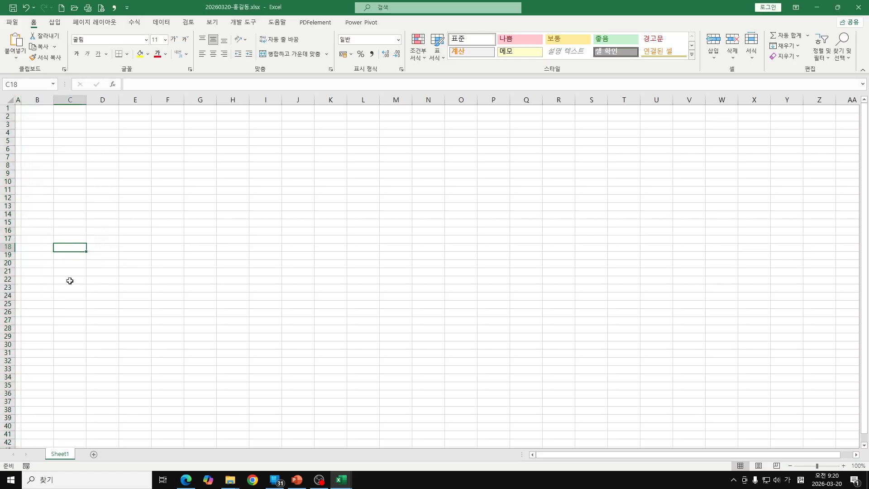
Step: Rename Sheet1 as 제1작업 and make two copies of that sheet after it
double_click(64, 455)
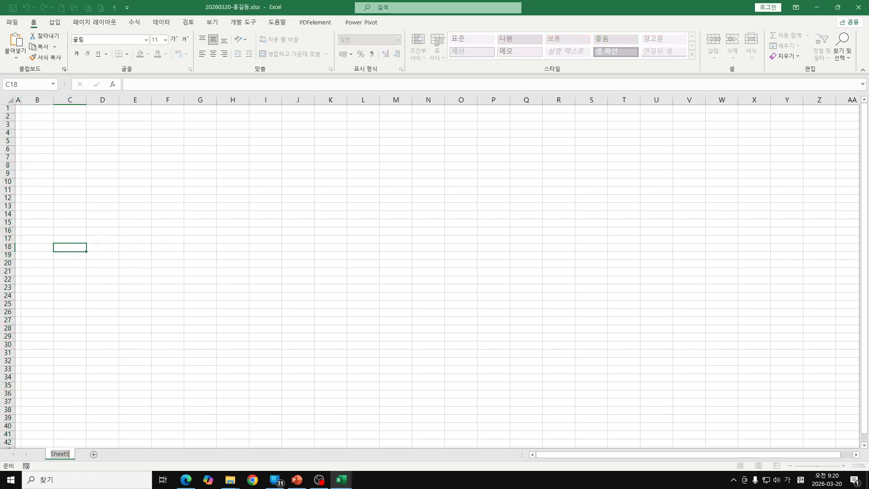
text(지1작어)
key(Return)
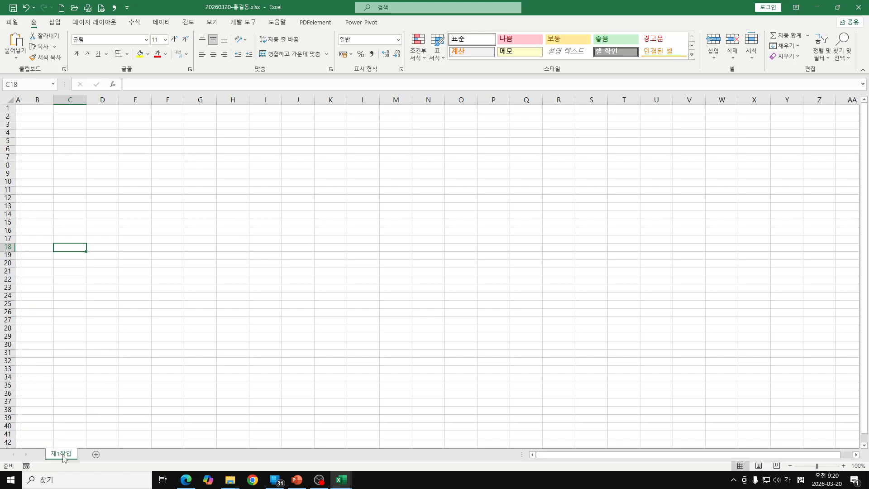
drag(63, 458, 130, 451)
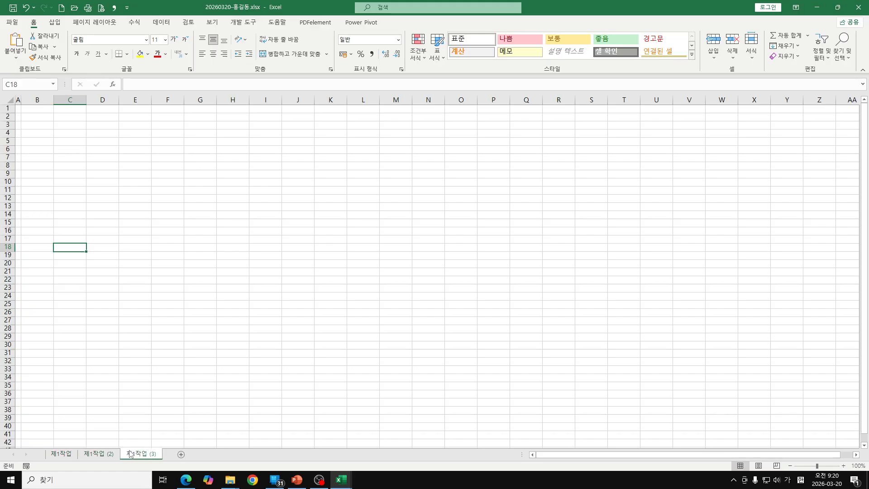
Step: Rename the first copied sheet, 제1작업 (2), as 제2작업
double_click(104, 454)
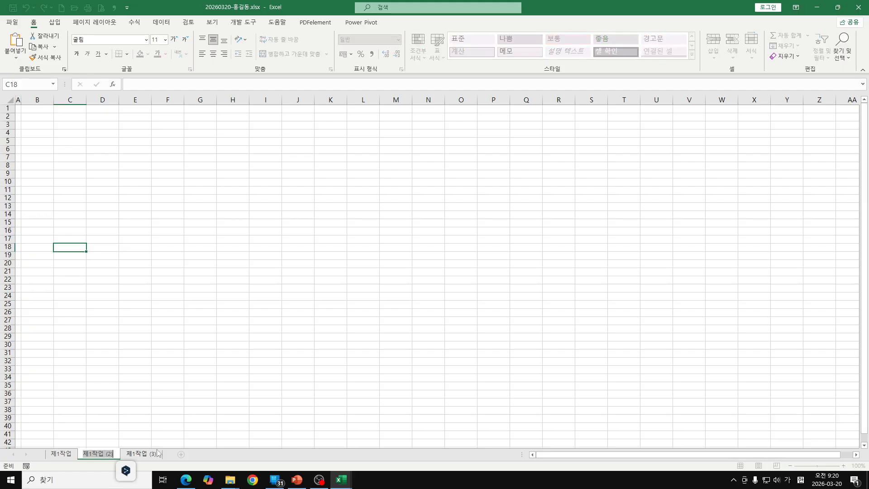
click(92, 454)
key(BackSpace)
text(2)
key(Return)
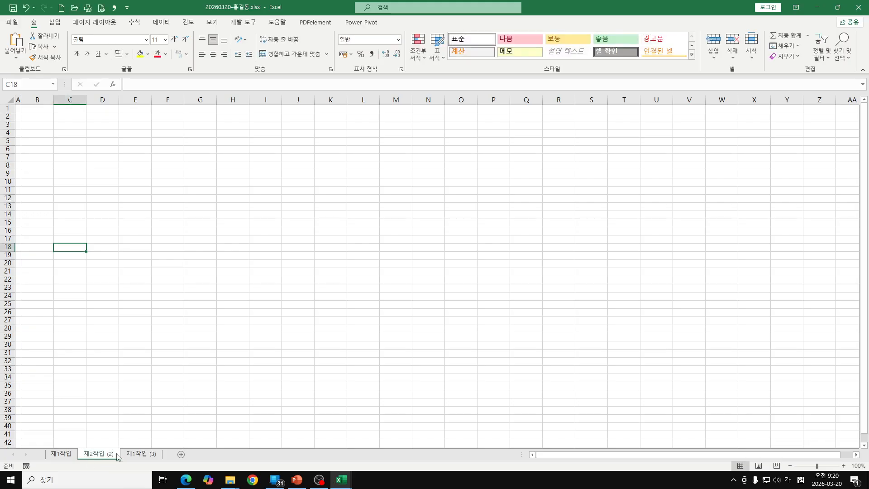
double_click(116, 454)
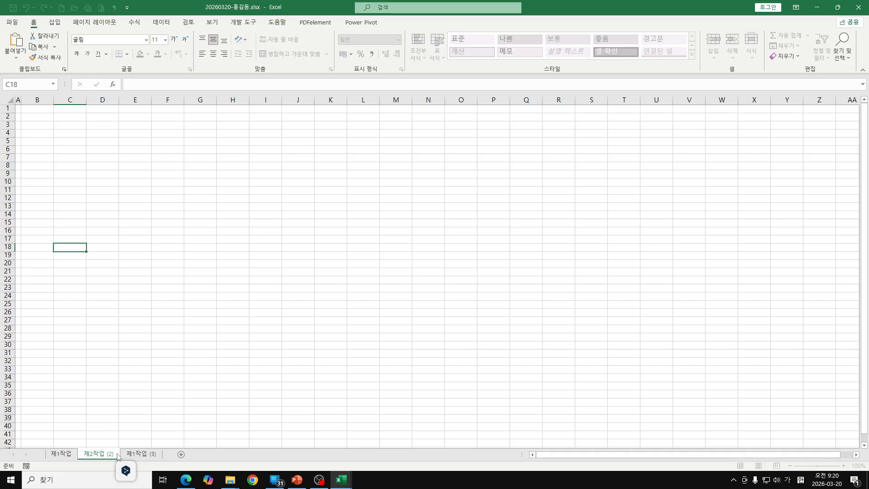
key(Return)
double_click(117, 454)
key(End)
key(BackSpace)
key(BackSpace)
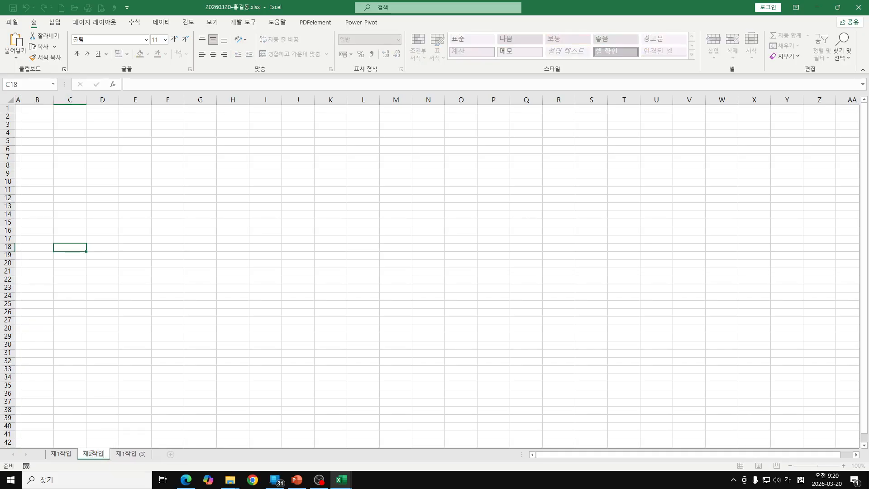
key(Return)
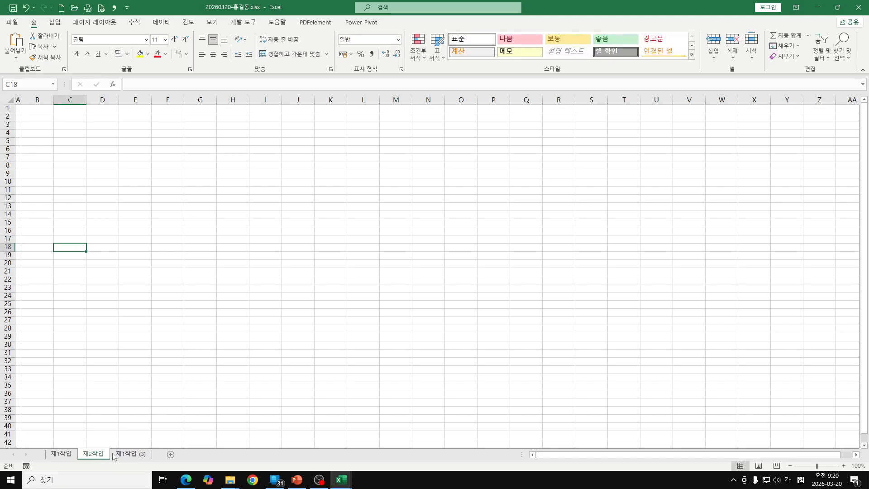
Step: Rename the second copied sheet, 제1작업 (3), as 제3작업
double_click(127, 455)
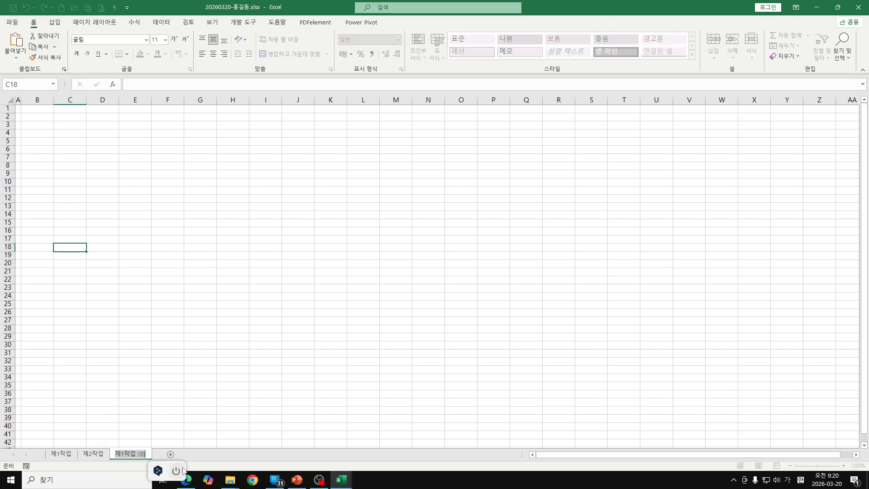
text(제)
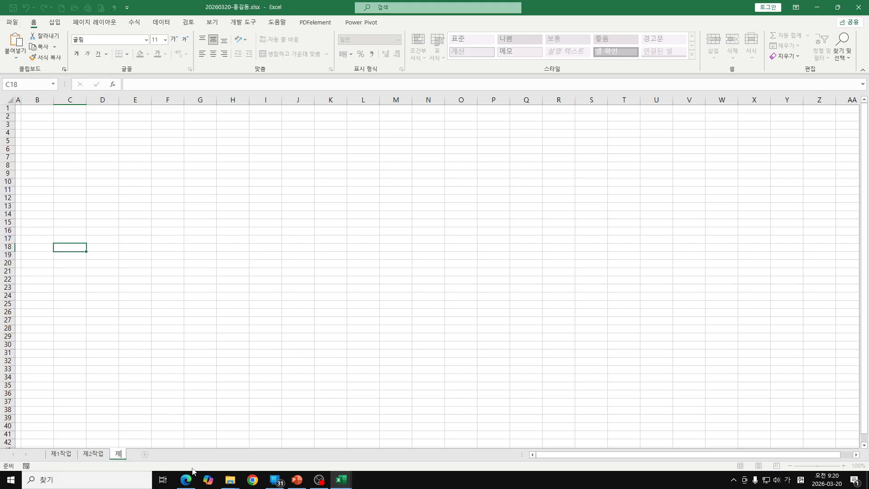
text(3작업)
key(Return)
click(170, 337)
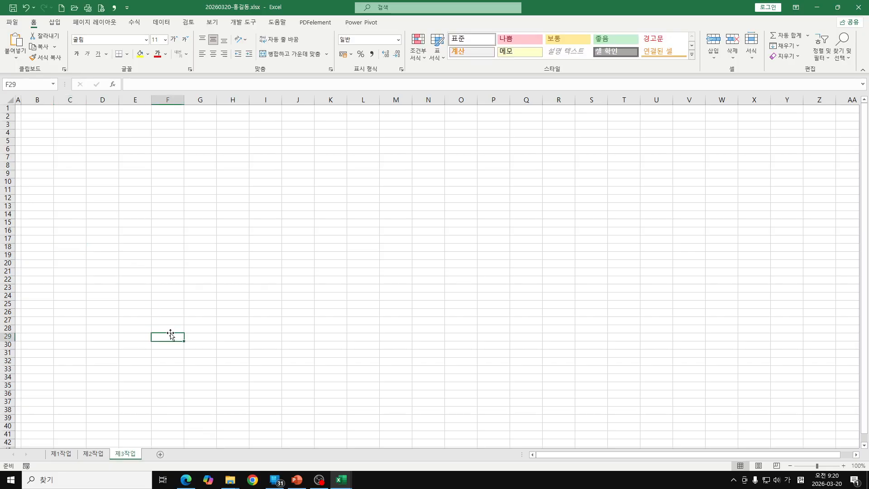
click(66, 454)
click(99, 455)
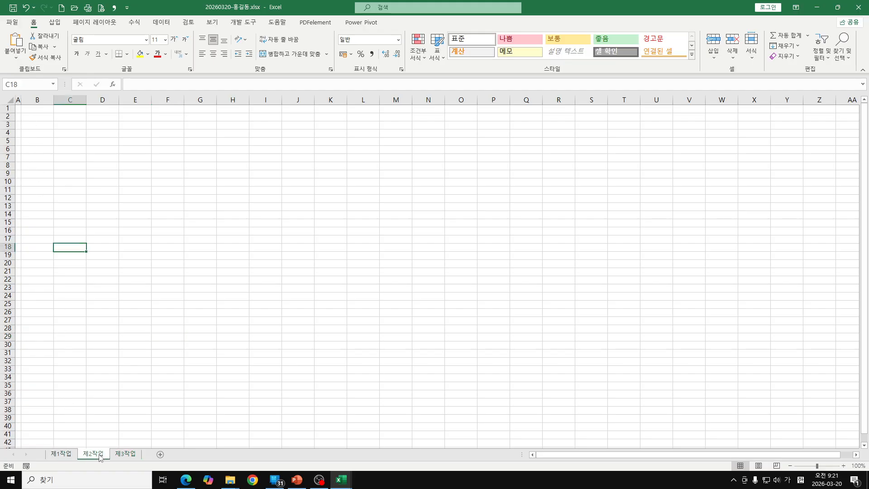
click(127, 457)
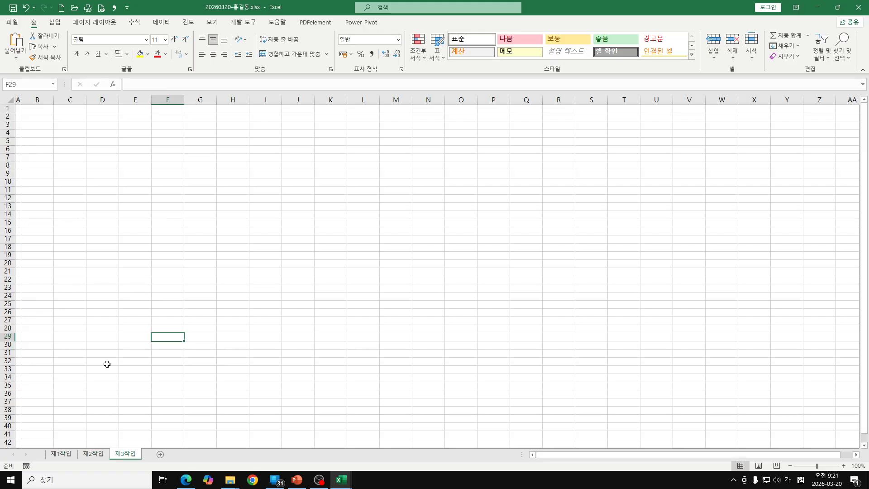
Step: On the 제1작업 sheet, set the height of rows 1 to 3 to 22
click(64, 457)
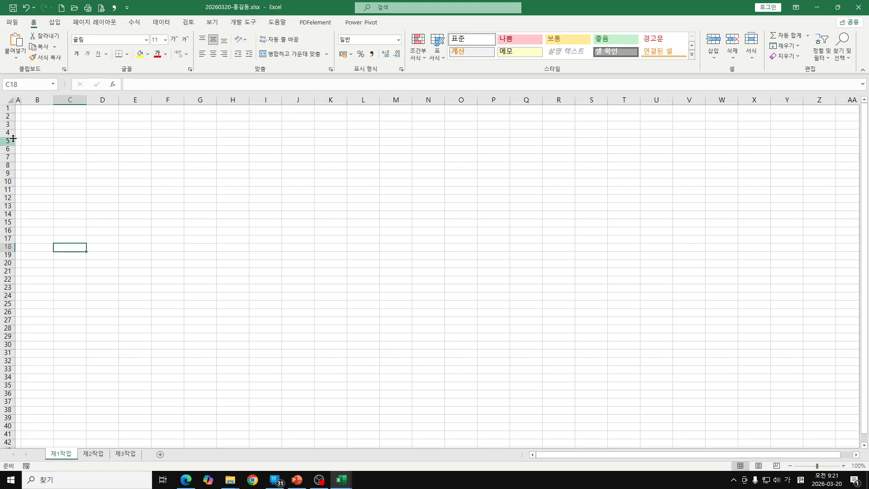
drag(7, 108, 6, 126)
right_click(7, 127)
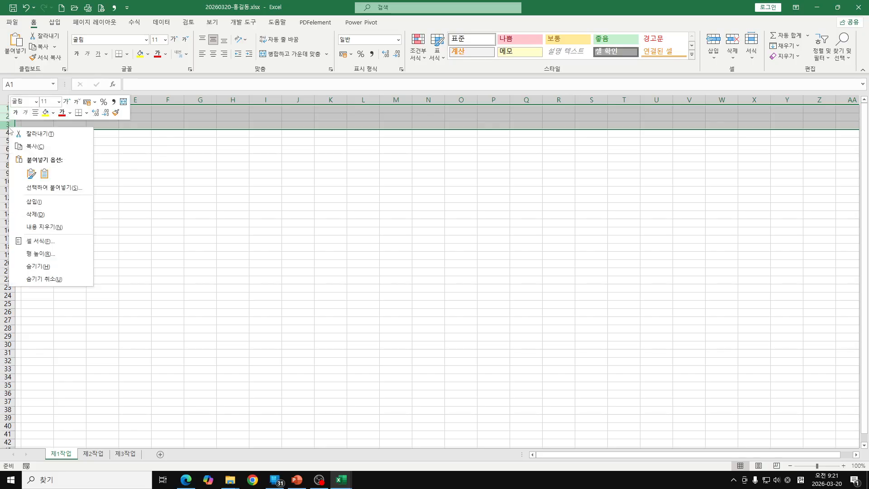
click(46, 254)
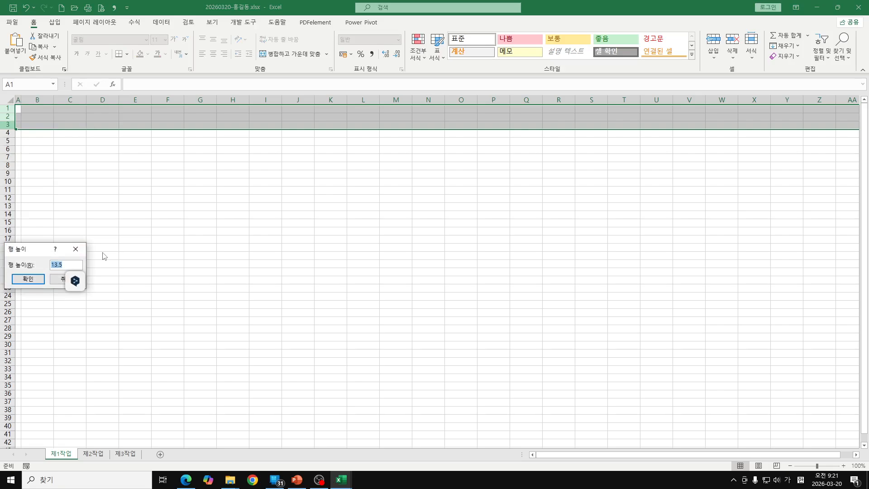
text(22)
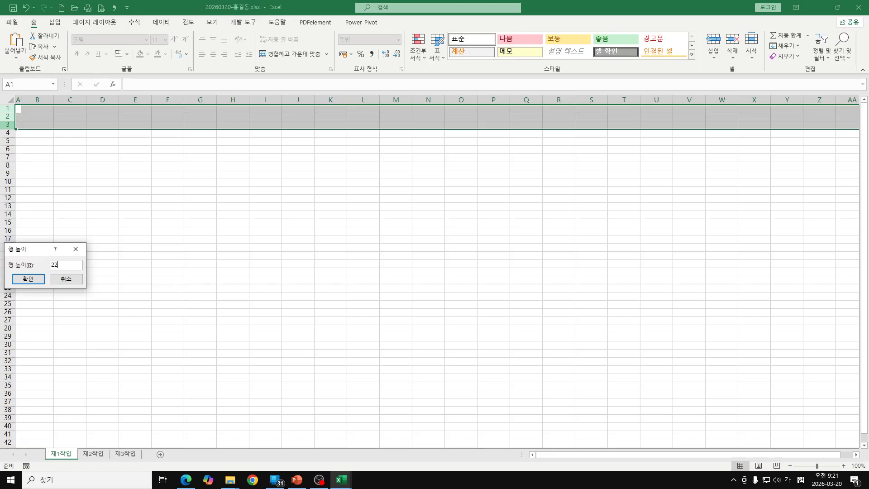
key(Return)
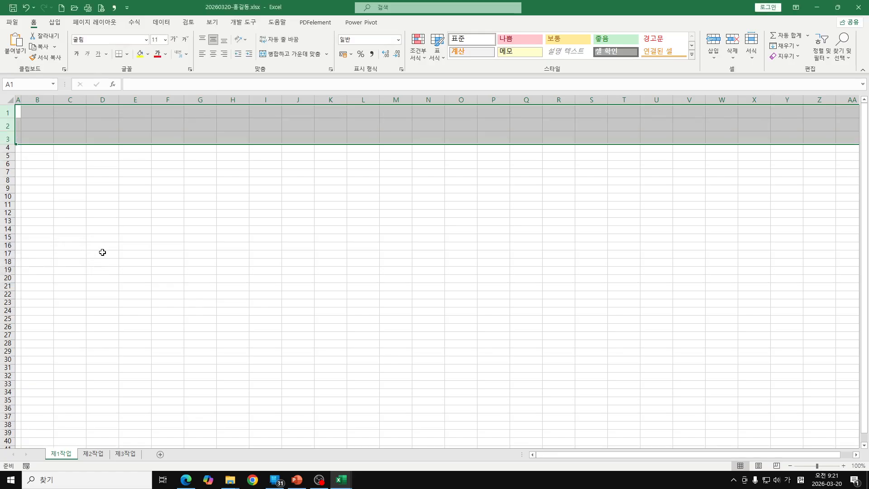
Step: Make row 4 slightly taller and set the height of rows 5 to 14 to 19
drag(9, 154, 9, 158)
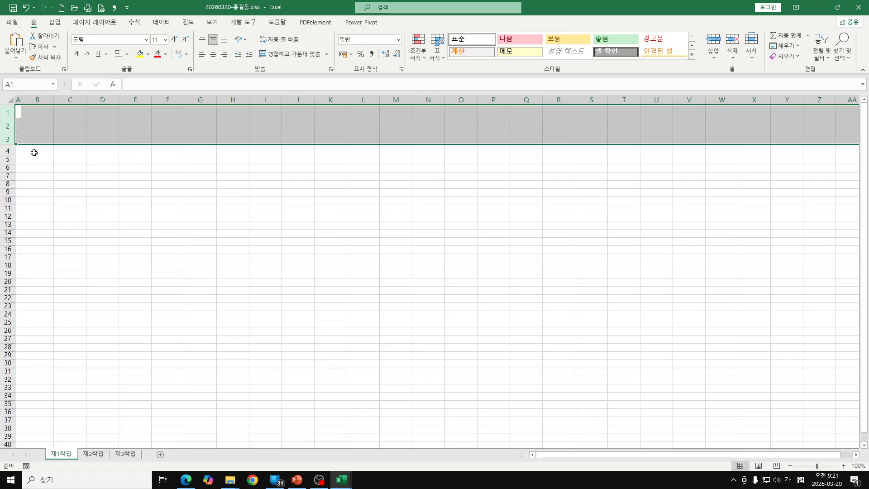
click(7, 159)
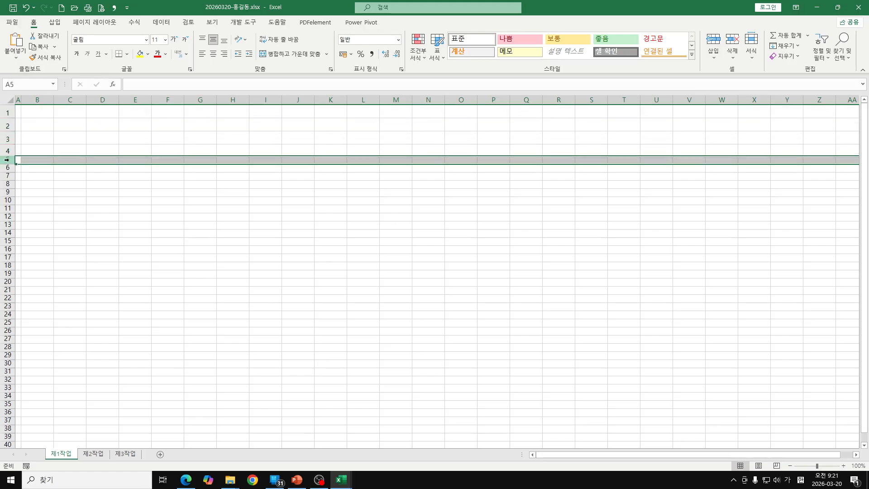
shift+click(7, 232)
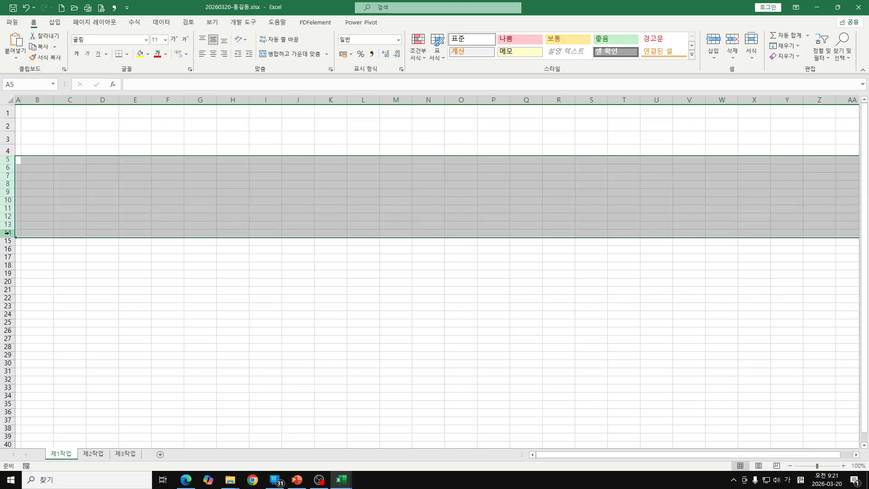
right_click(9, 169)
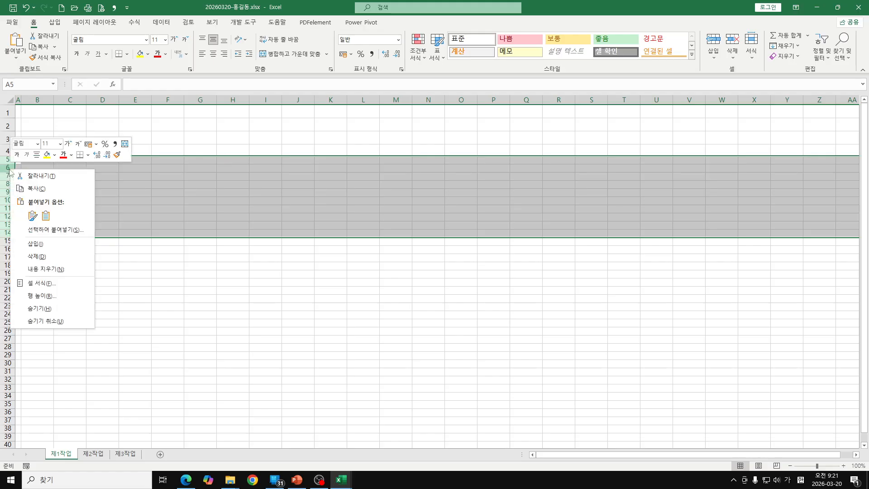
click(43, 296)
drag(44, 294, 149, 282)
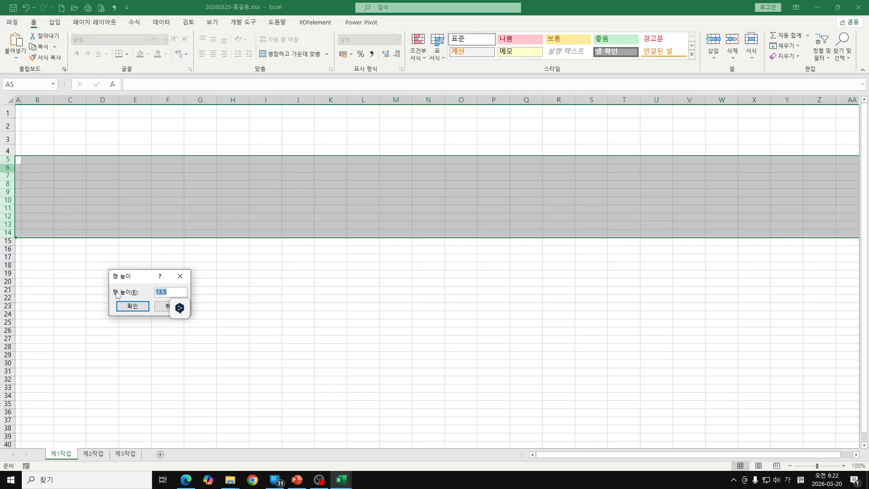
text(19)
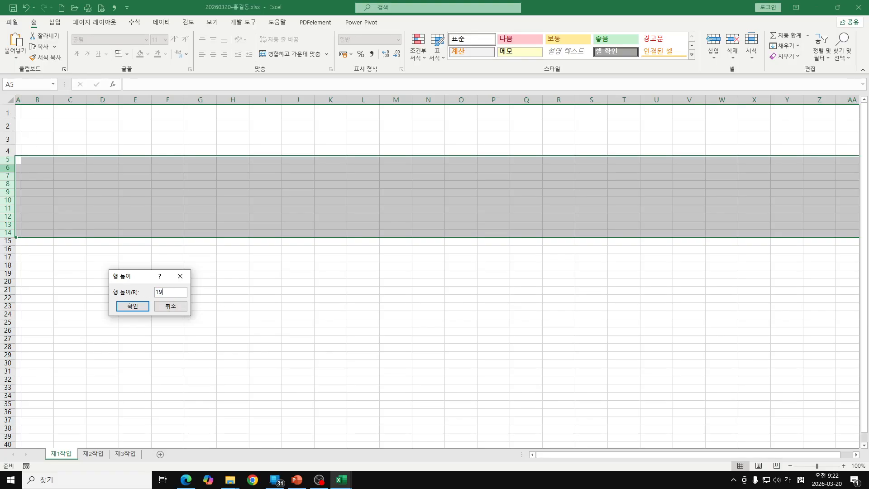
click(133, 306)
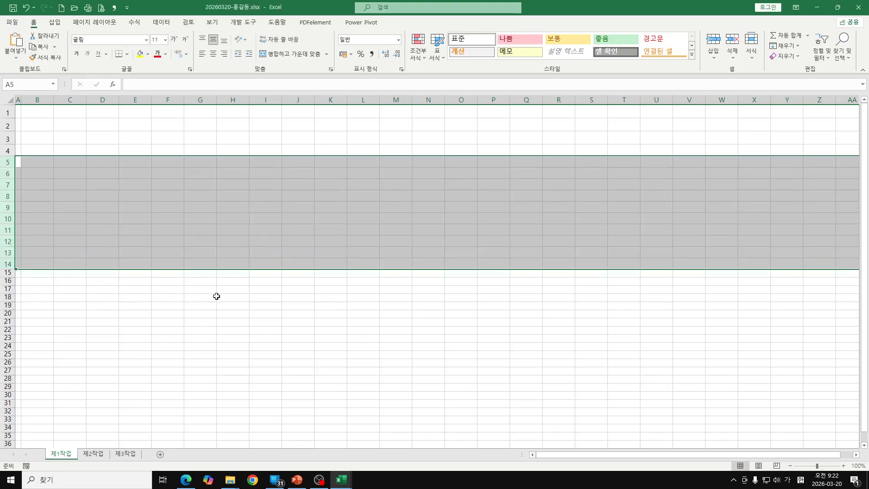
Step: Apply all borders (모든 테두리) to the range B4:J14, then deselect it
drag(41, 166, 261, 273)
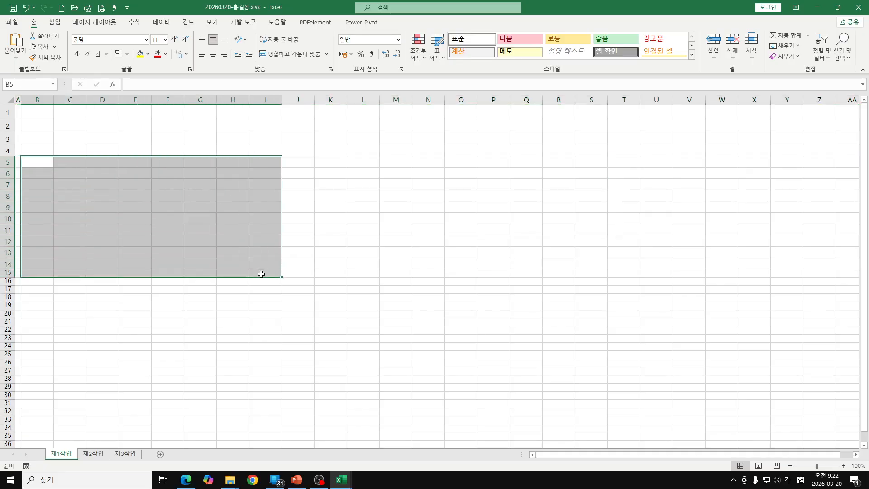
click(37, 150)
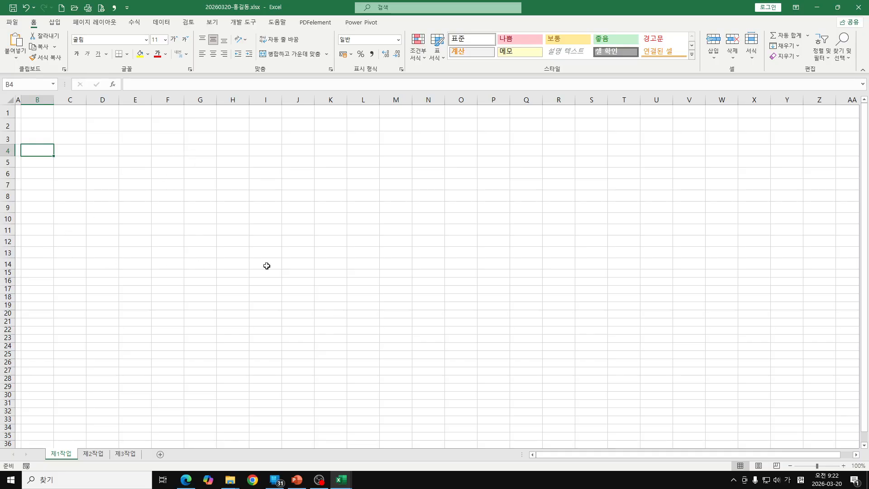
shift+click(291, 265)
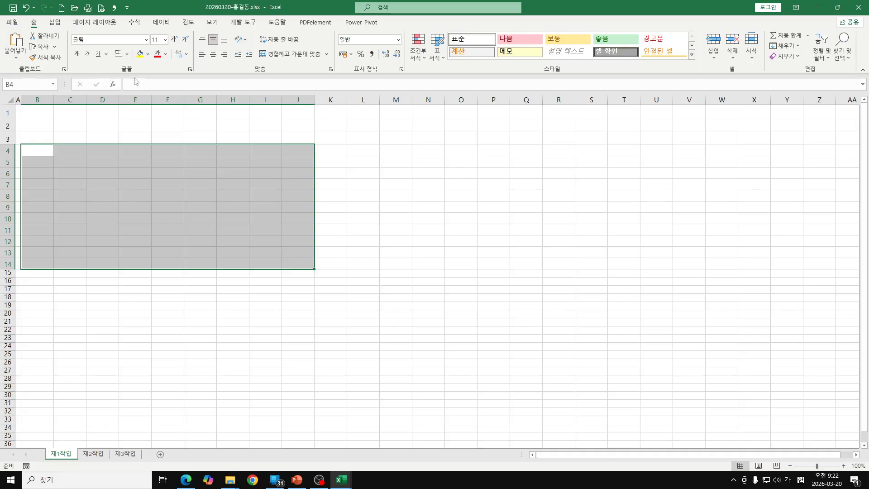
click(127, 54)
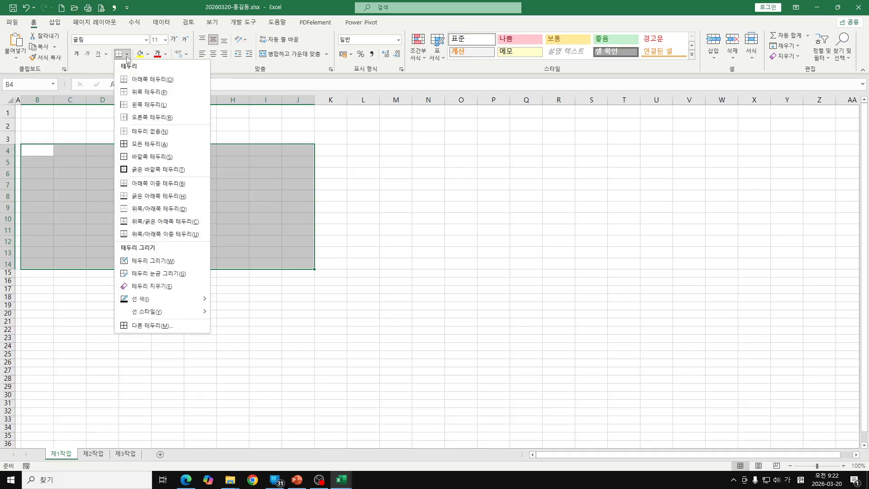
click(168, 145)
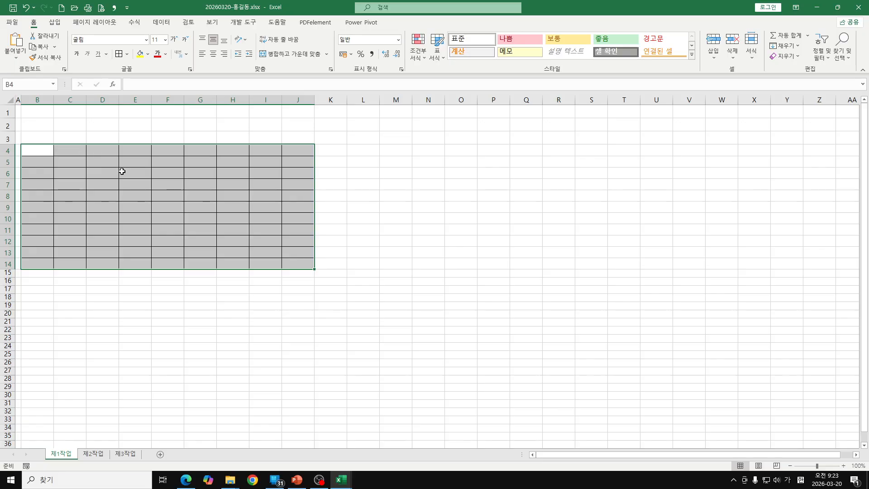
click(116, 192)
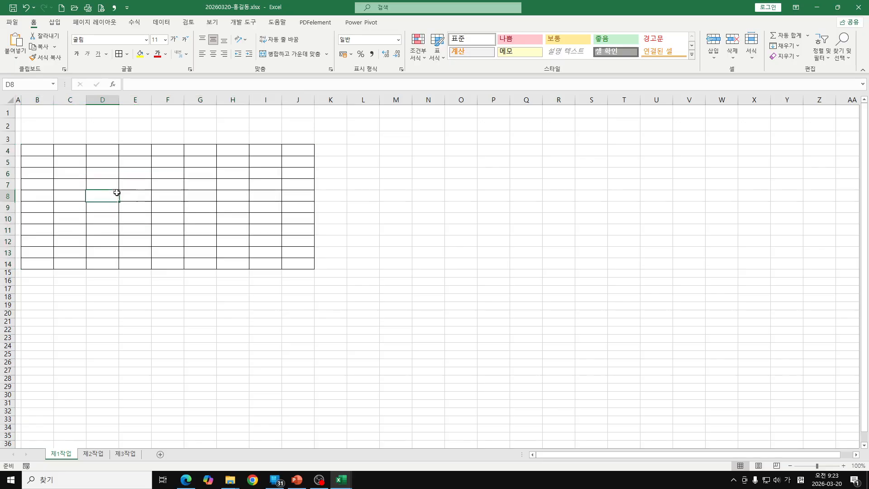
click(35, 150)
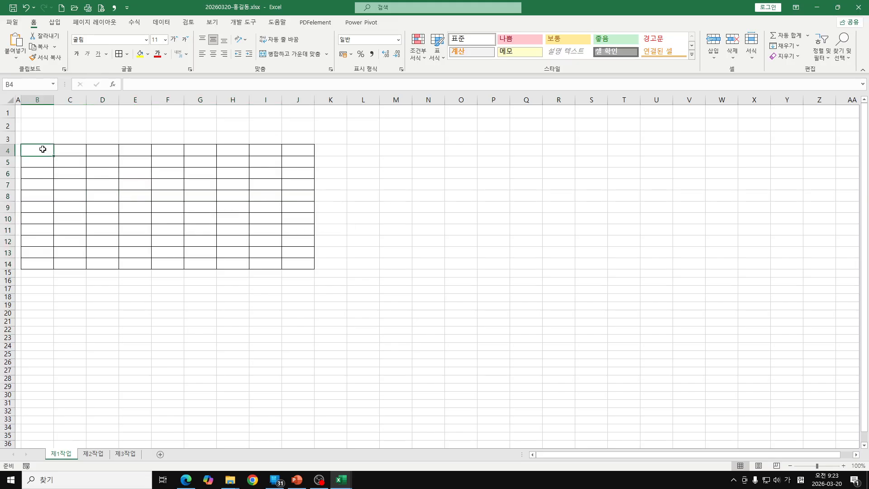
click(69, 151)
click(111, 150)
click(138, 150)
click(168, 151)
click(195, 151)
Step: Select the table's header row B4:J4 and enter 제품코드 as the heading in B4
drag(40, 151, 291, 152)
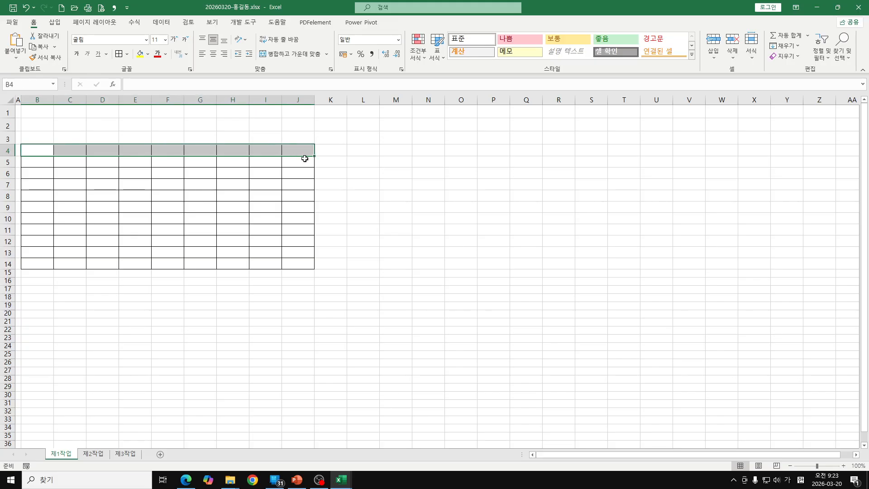
text(제품코)
text(트)
key(BackSpace)
key(BackSpace)
text(드)
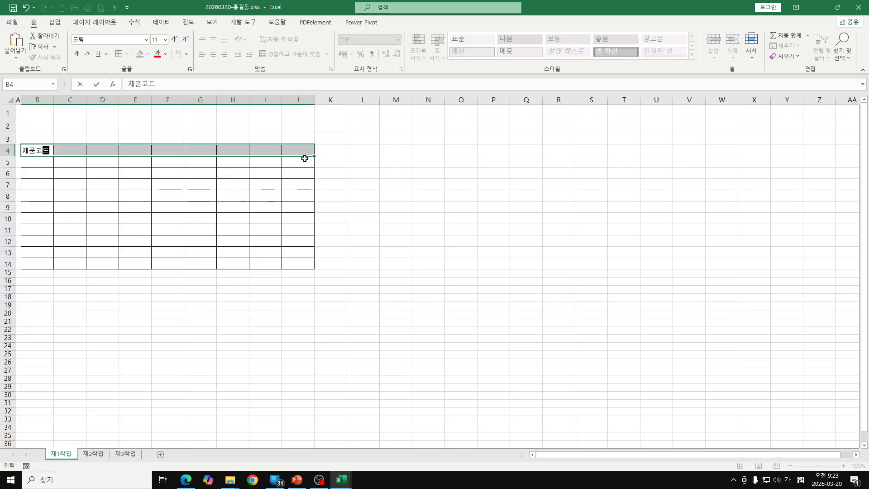
key(Tab)
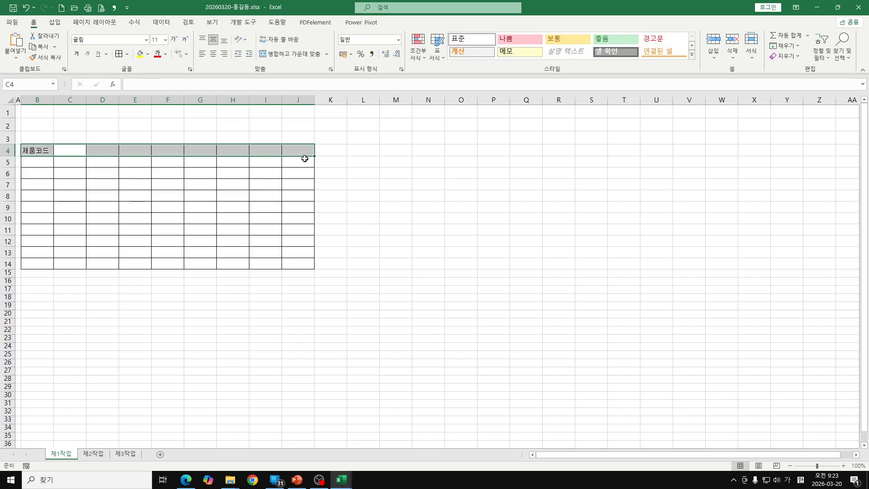
Step: Enter the headings 구분, 제품명 and 가격 in C4, D4 and E4
text(구분)
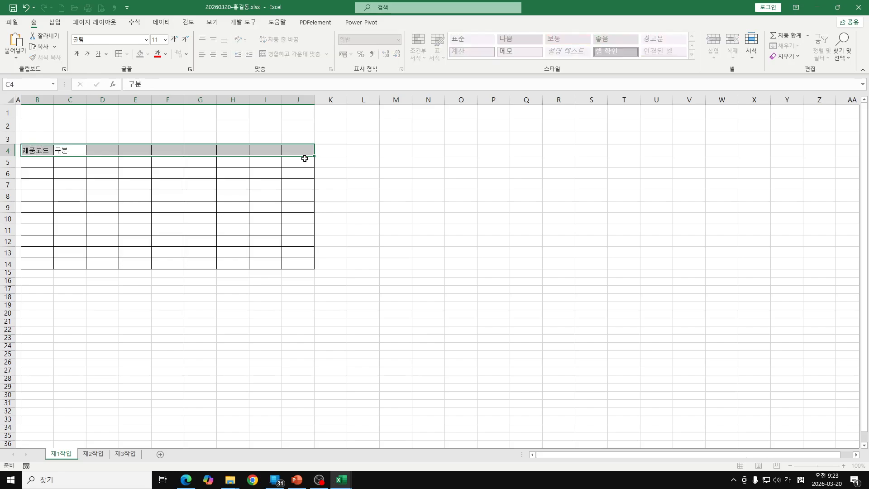
key(Tab)
text(제)
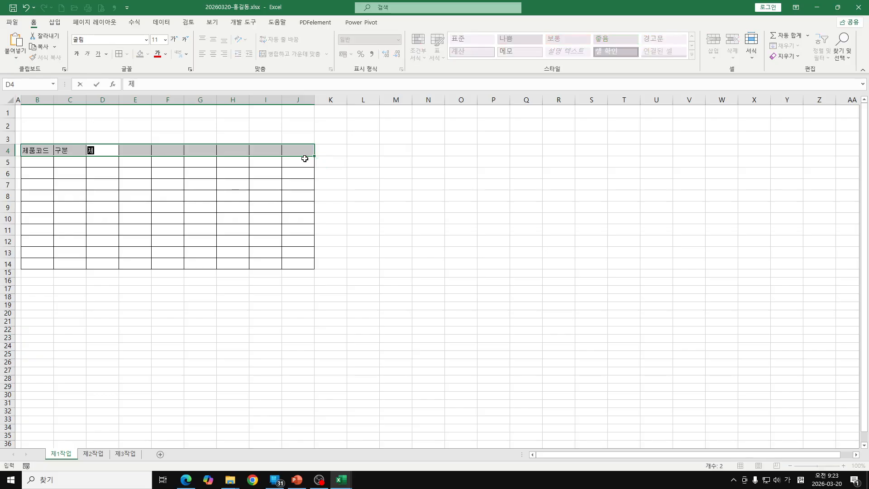
text(품명)
key(Tab)
text(각)
key(BackSpace)
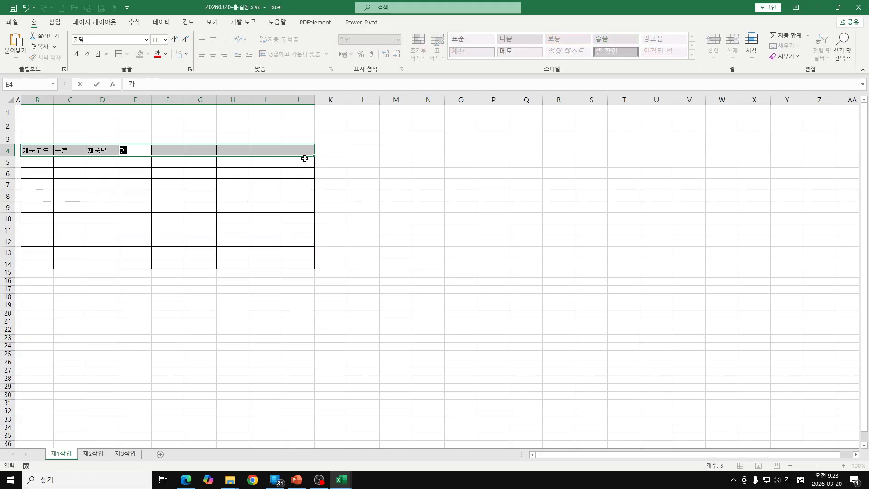
text(격)
key(Tab)
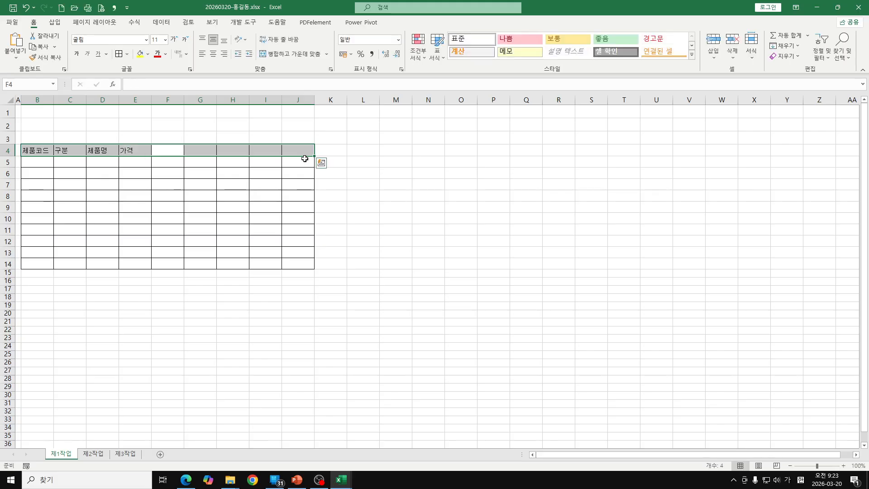
Step: Enter the headings 출시일 in F4 and 포인트점수 in G4
text(출시일)
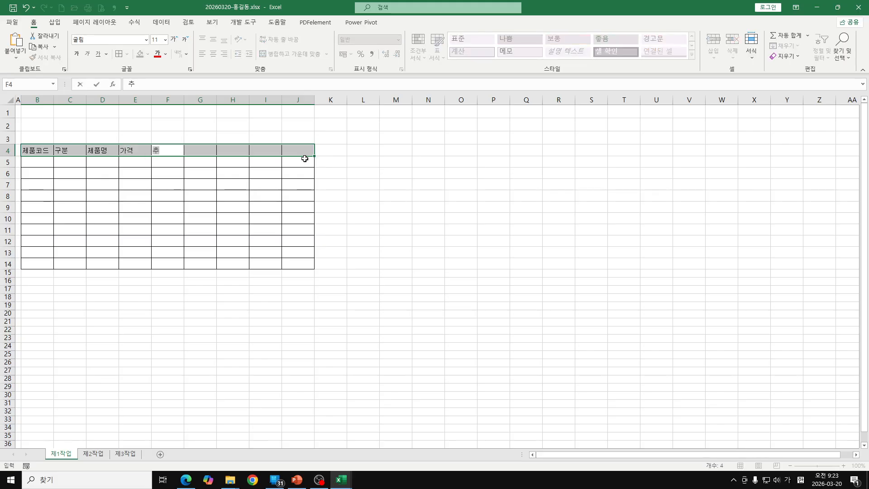
key(Tab)
text(포)
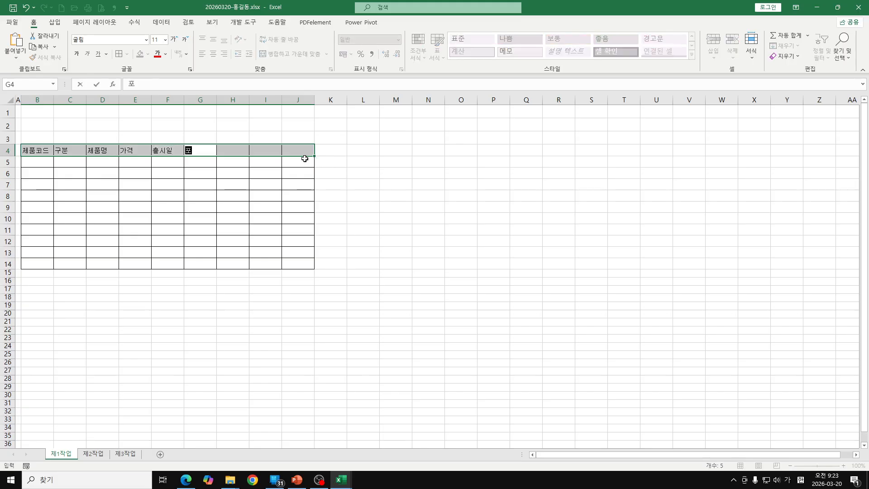
text(인트점수)
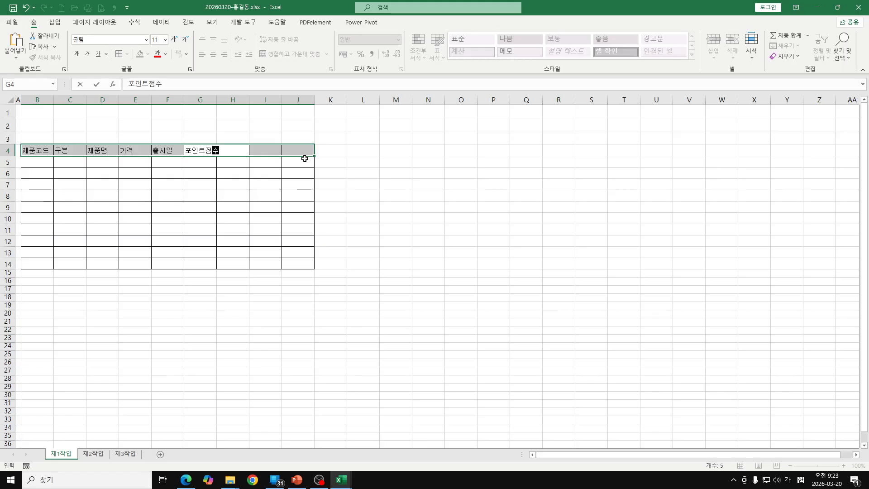
key(Tab)
Step: Enter the two-line heading 예약고객수 / (단위:명) in H4
text(예야)
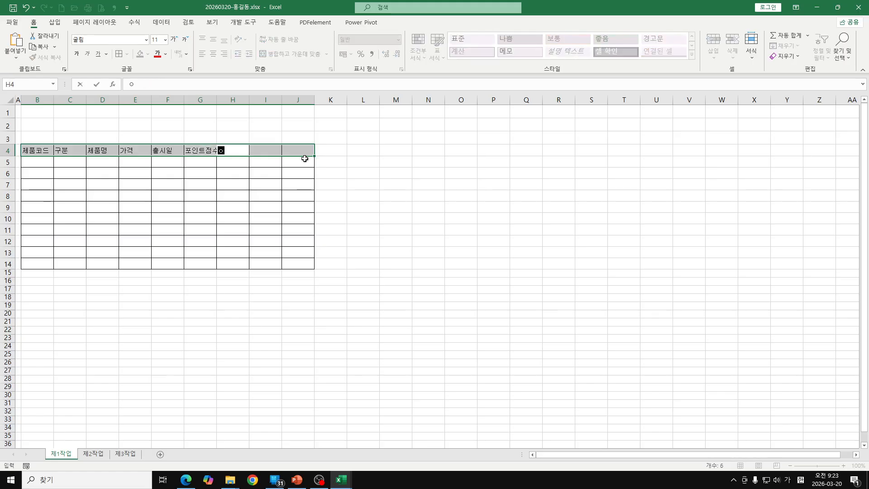
text(고개ㄱ수)
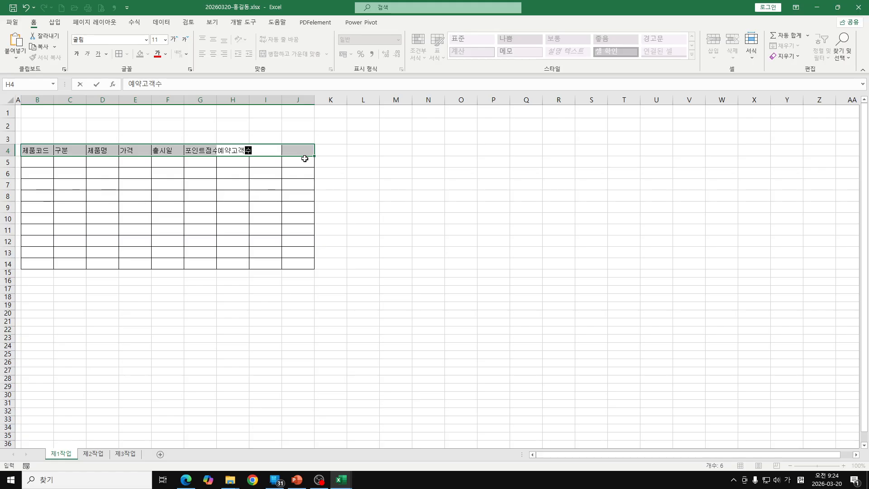
key(alt+Return)
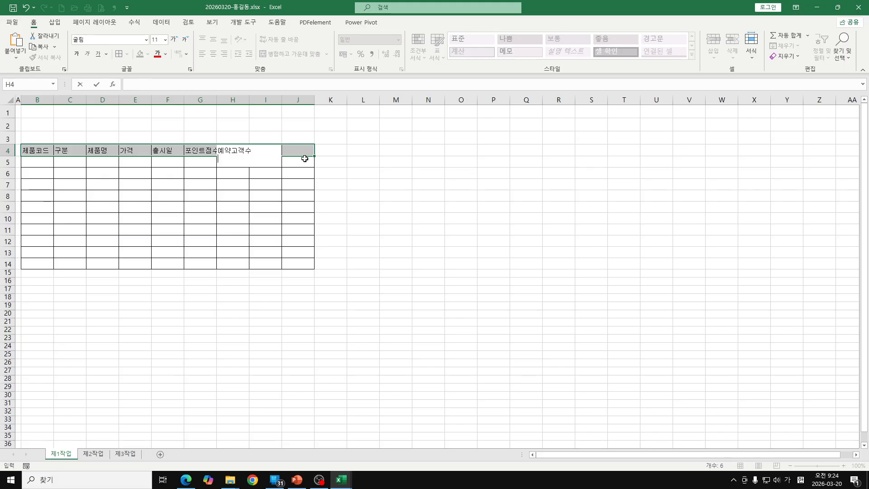
text((단위:명)
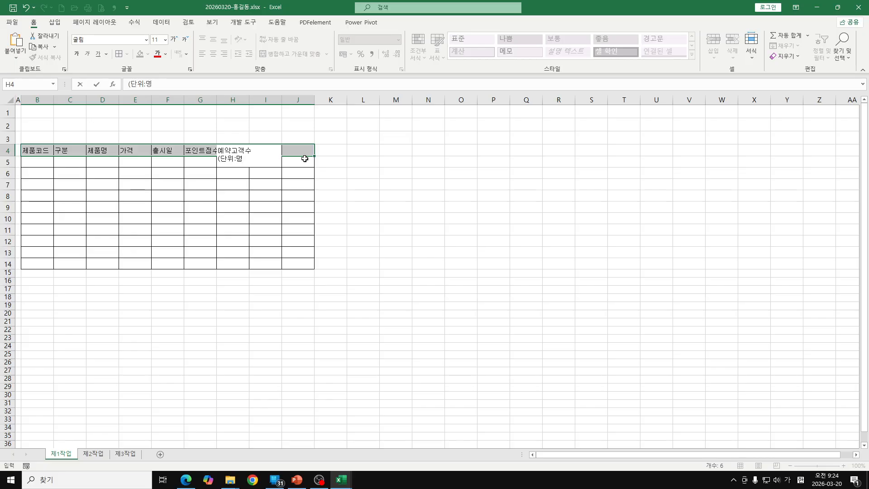
text())
key(Tab)
Step: Enter 택배업체 in I4 and the two-line heading 보너스 / 점수 in J4
text(택ㅂ)
text(배업체)
key(Tab)
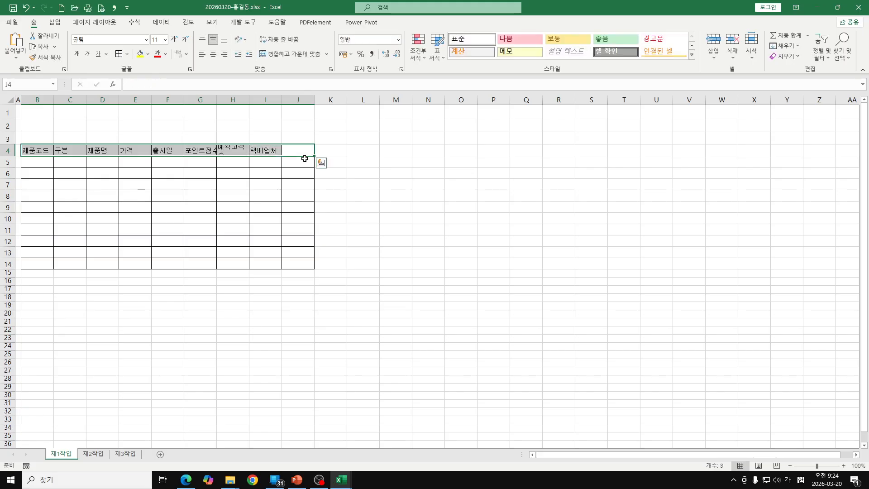
text(보너스)
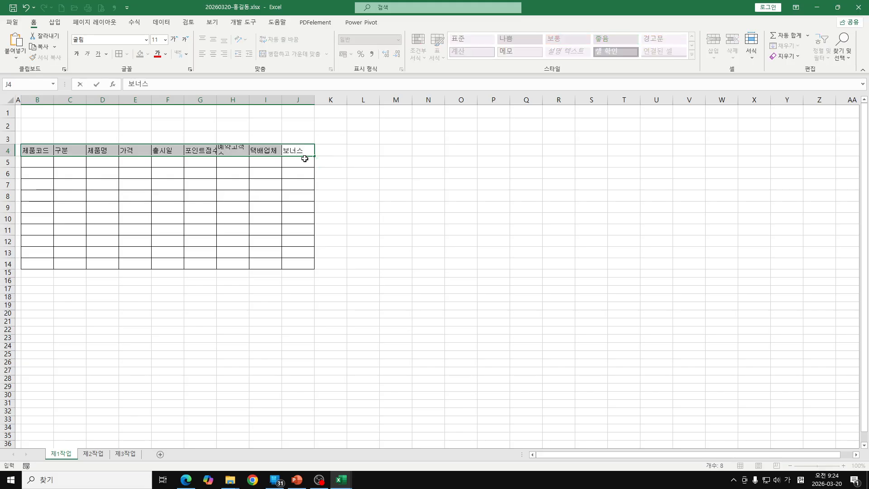
key(alt+Return)
text(점수)
key(Return)
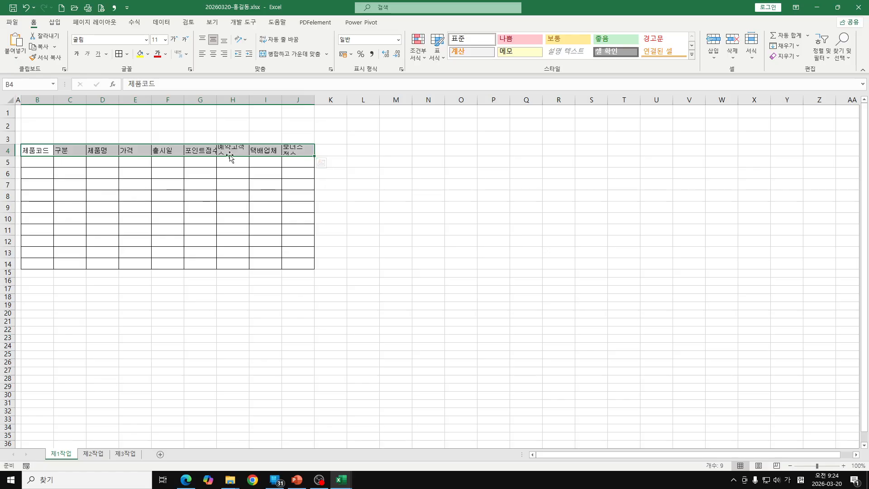
Step: Make row 4 taller and widen columns G, H and J so their headings fit
drag(13, 155, 12, 161)
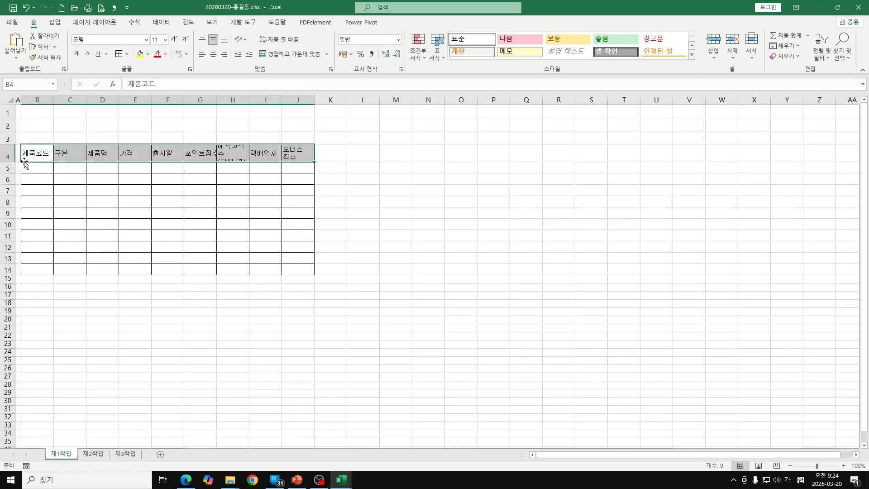
drag(249, 99, 248, 99)
double_click(248, 99)
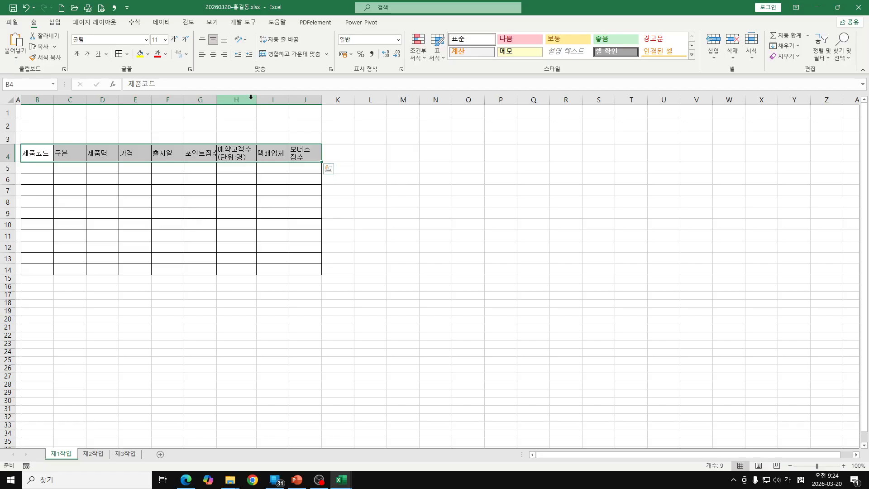
drag(321, 100, 328, 100)
drag(257, 100, 226, 100)
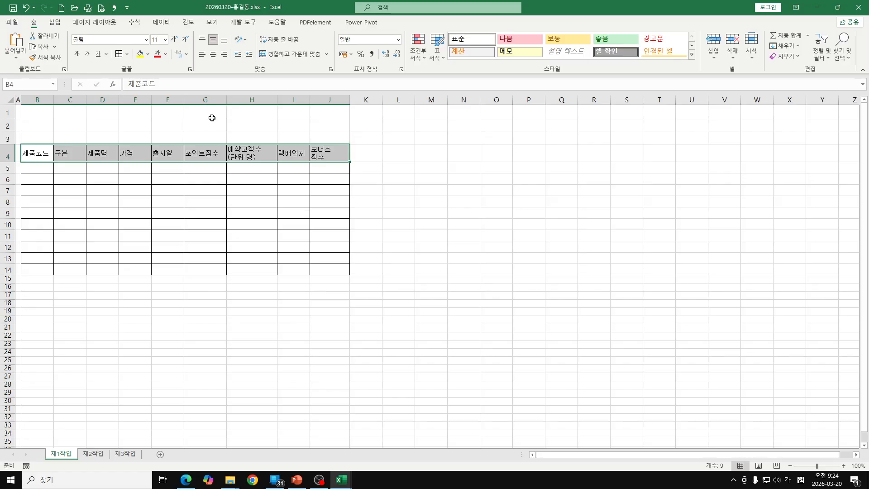
Step: Center the headings in B4:J4 horizontally, and deselect the range
drag(42, 154, 314, 150)
click(213, 54)
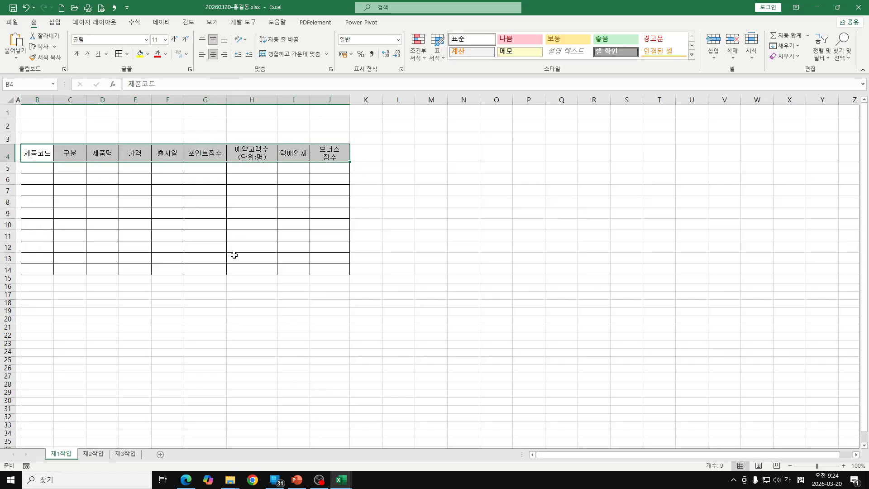
click(428, 230)
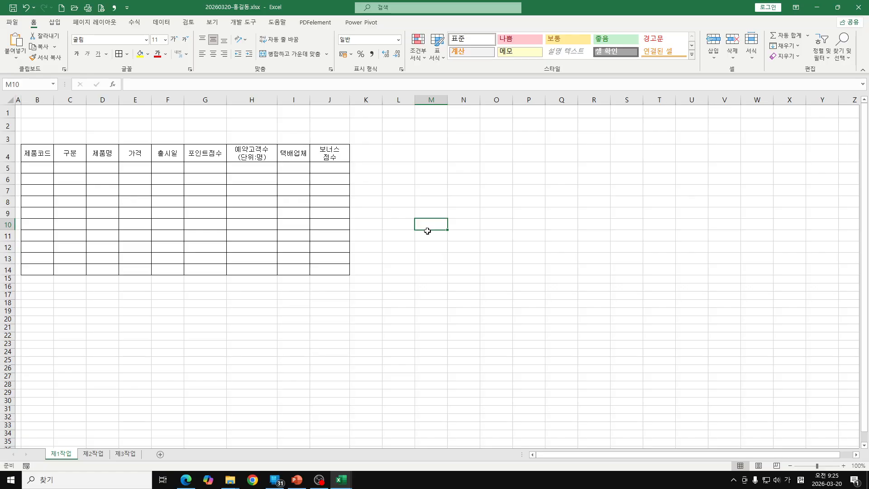
mouse_move(38, 167)
mouse_down()
mouse_move(132, 177)
mouse_move(276, 234)
mouse_up()
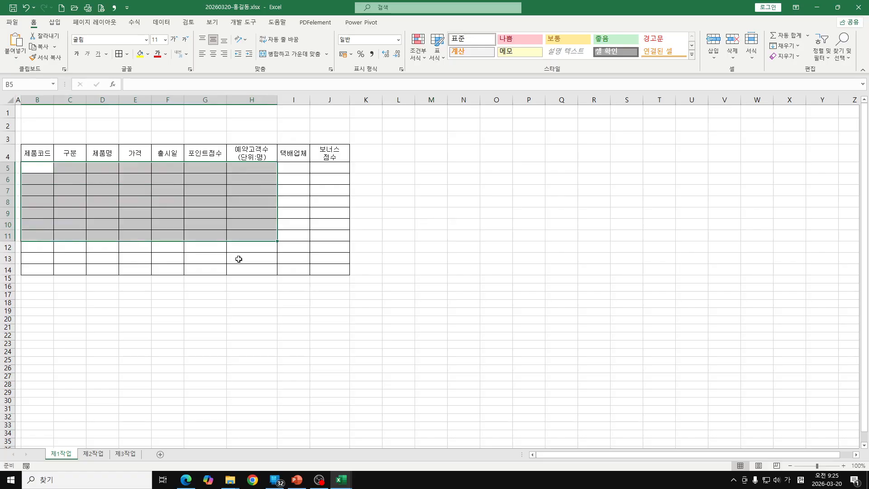
click(271, 303)
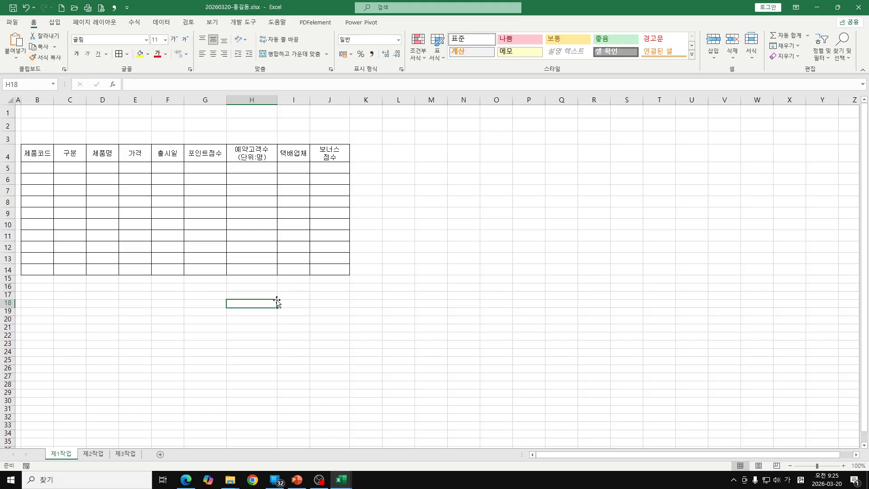
Step: View the 제1작업 sheet in print preview twice, returning to the worksheet each time
key(ctrl+p)
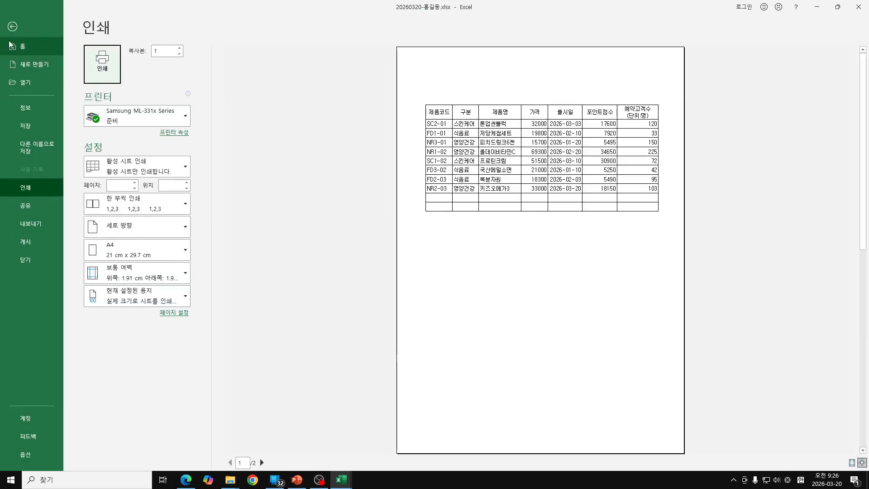
click(12, 26)
click(161, 295)
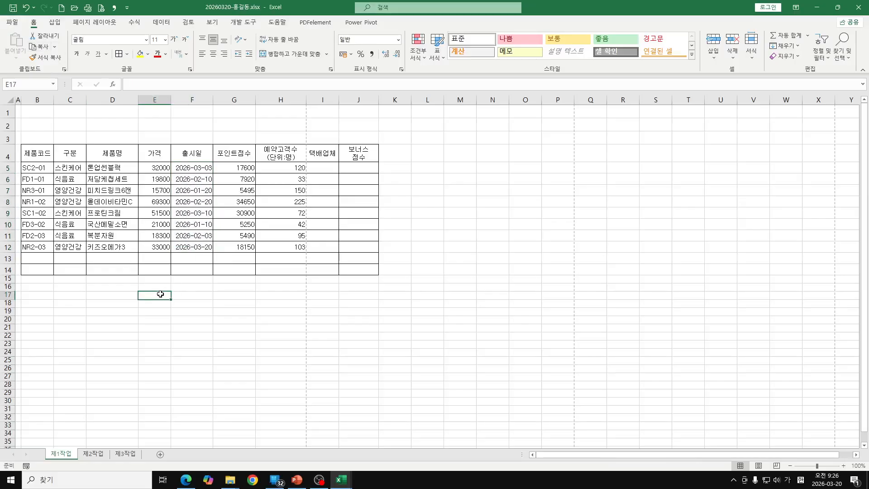
key(alt)
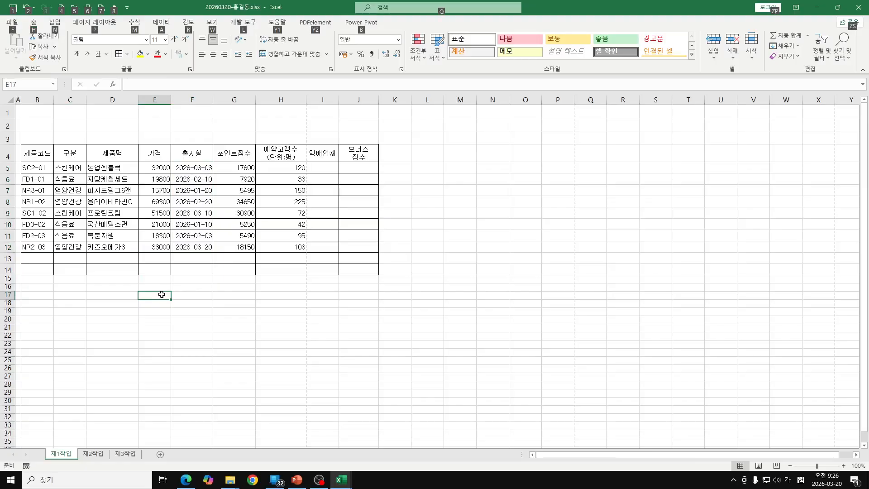
key(f)
key(p)
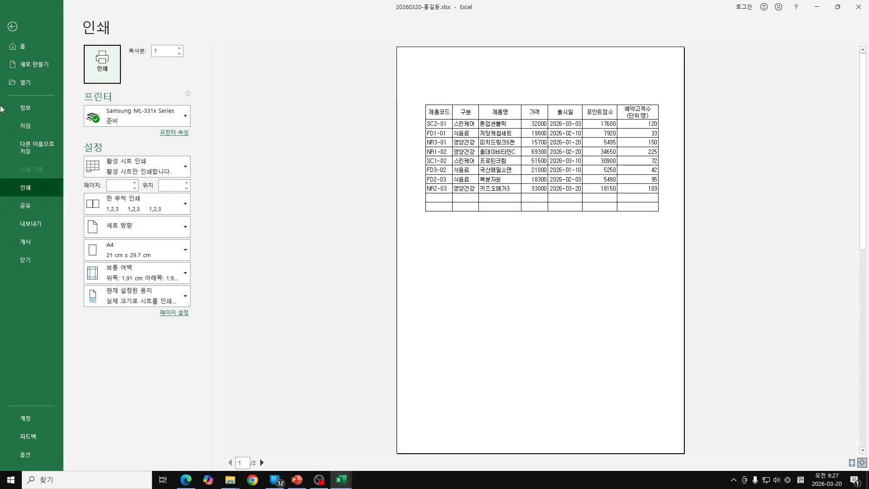
key(Escape)
click(234, 319)
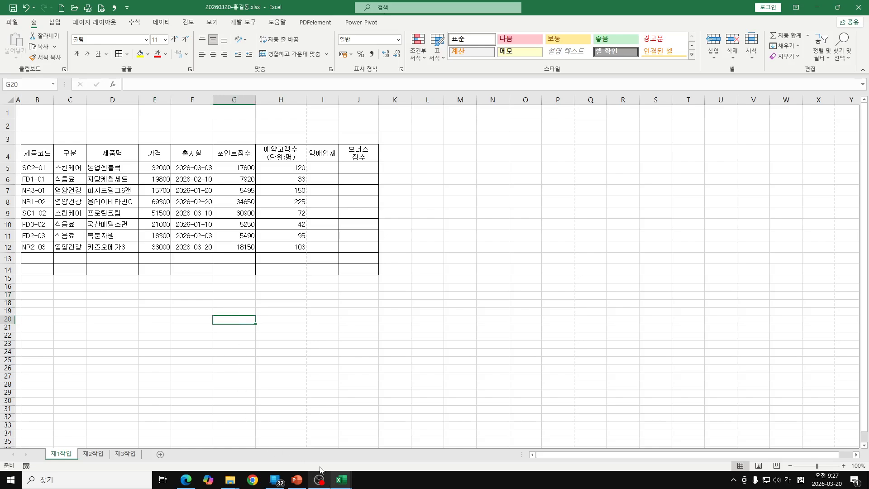
Step: Slightly widen the 구분 column (column C)
click(253, 363)
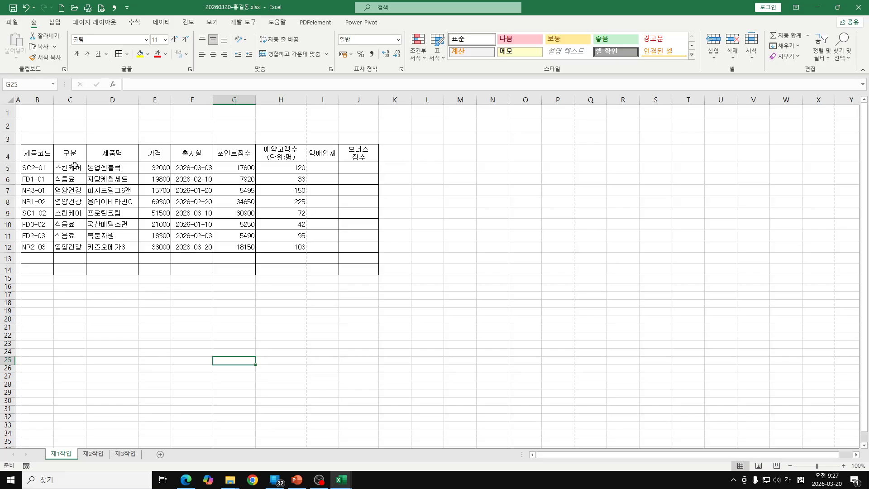
drag(87, 100, 91, 101)
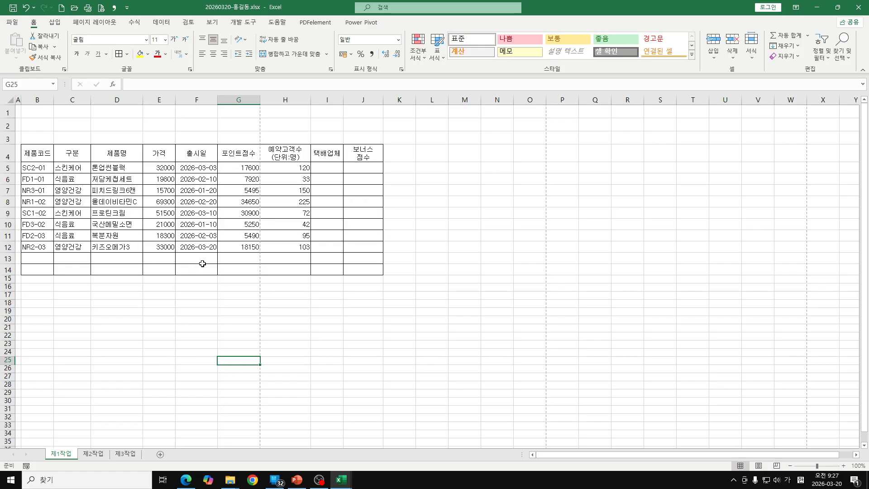
Step: Merge and center B13:E13, B14:E14, G13:G14 and H13:I13 as separate merged cells
click(42, 257)
drag(42, 258, 162, 260)
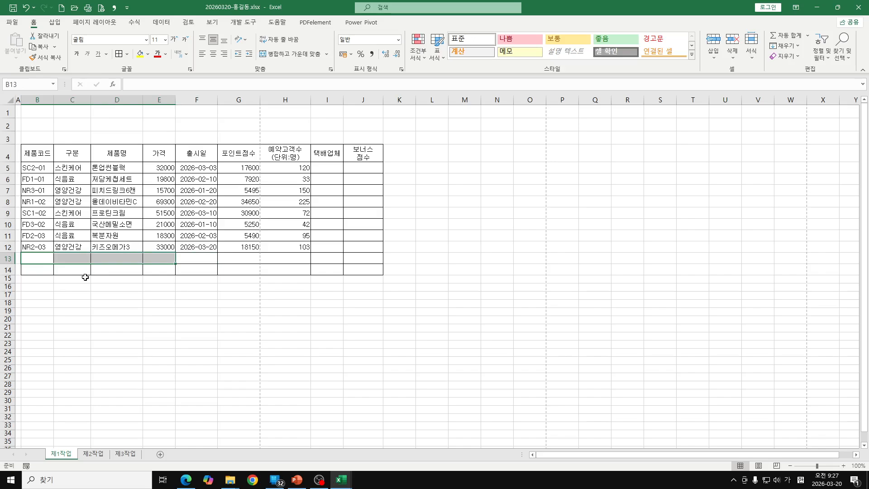
ctrl+drag(43, 269, 151, 271)
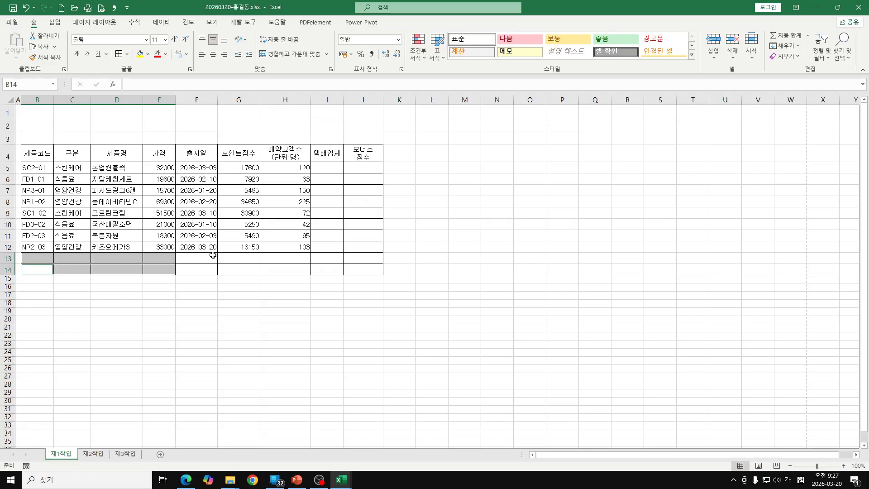
ctrl+drag(240, 259, 240, 269)
ctrl+drag(289, 258, 321, 258)
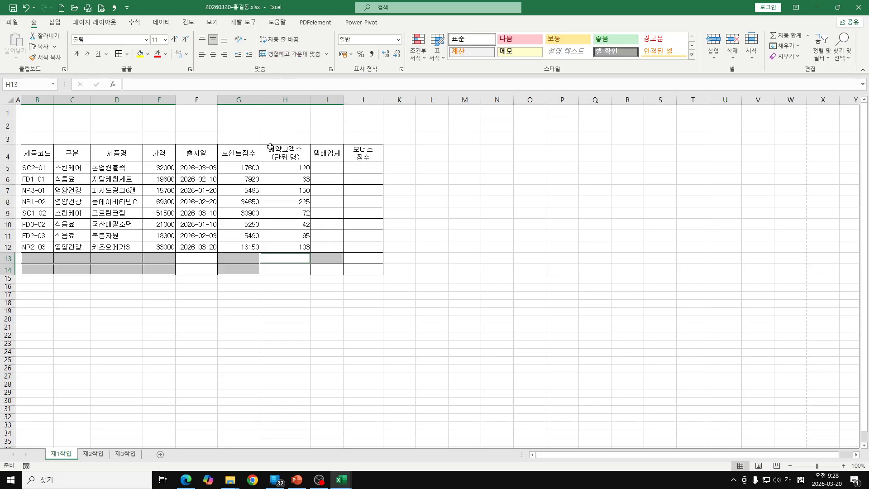
click(288, 57)
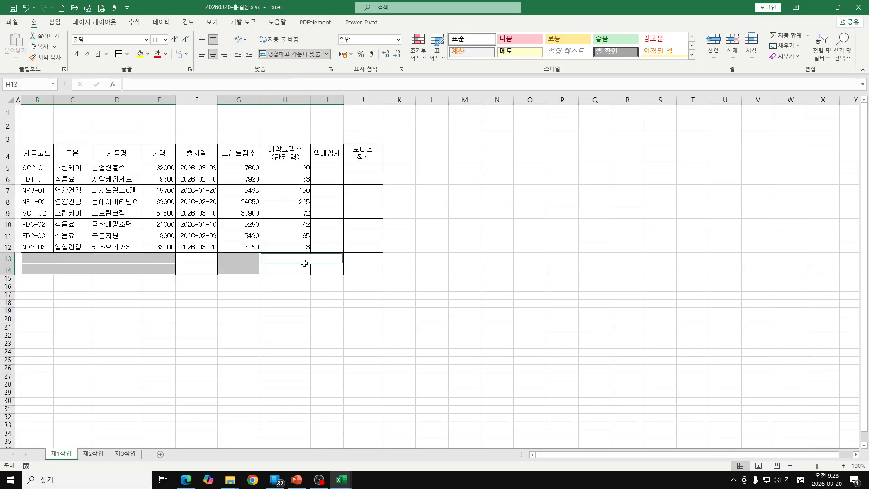
click(231, 322)
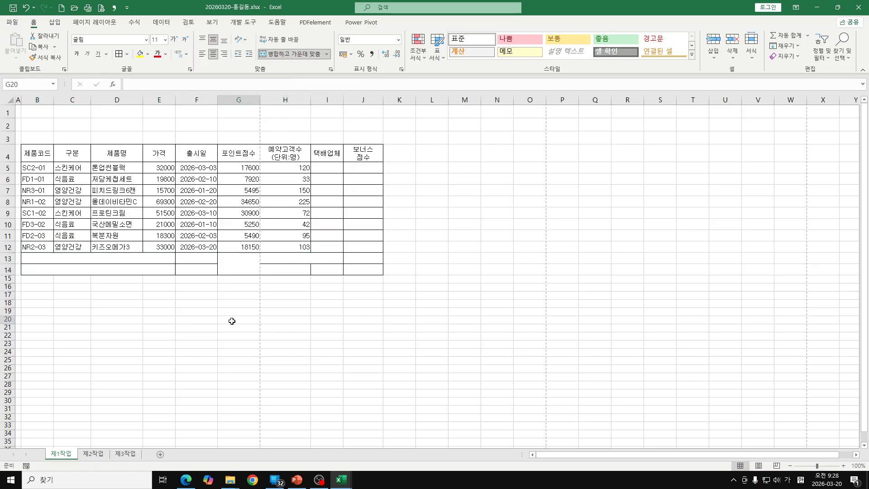
Step: Add both diagonal borders to the merged cell G13:G14 so they form an X
click(238, 266)
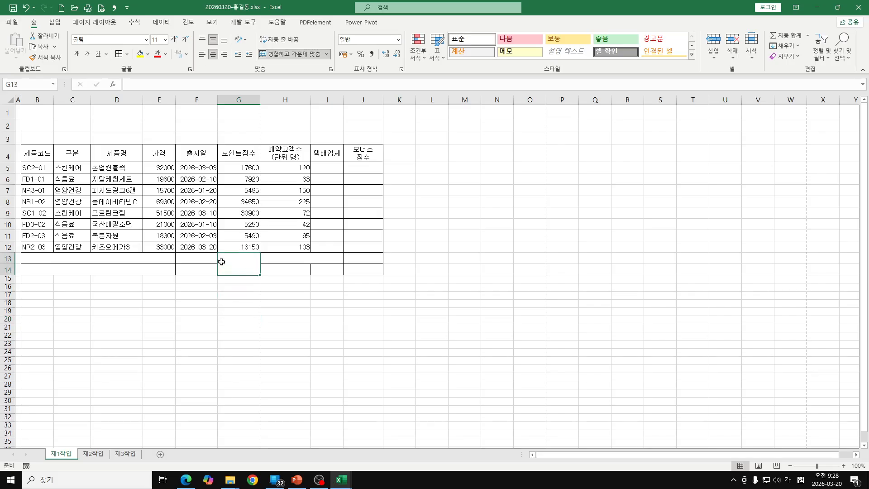
right_click(247, 270)
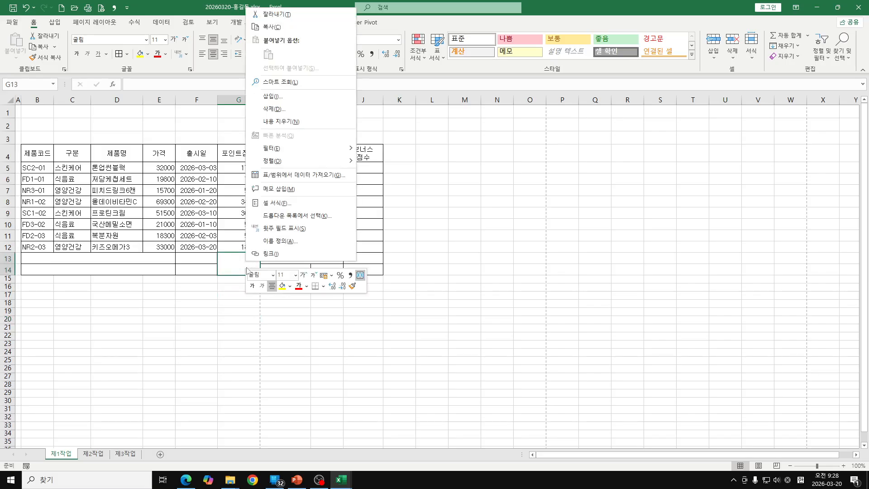
click(284, 205)
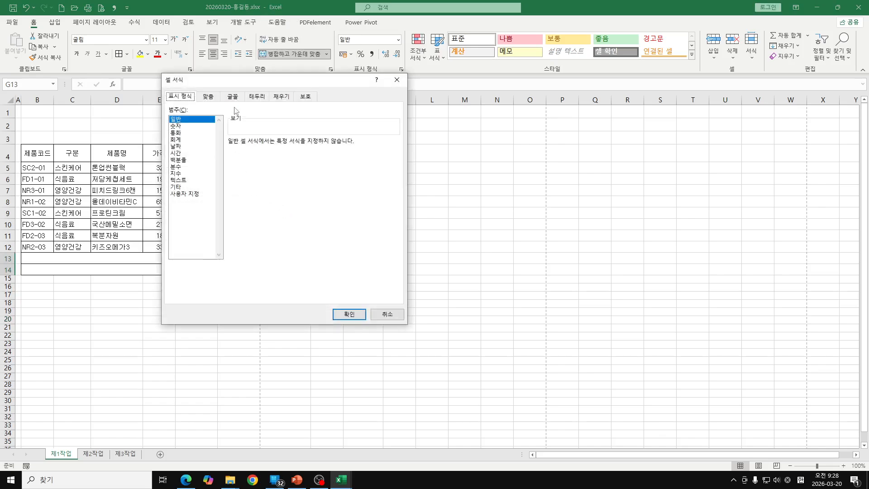
drag(237, 82, 320, 82)
click(343, 99)
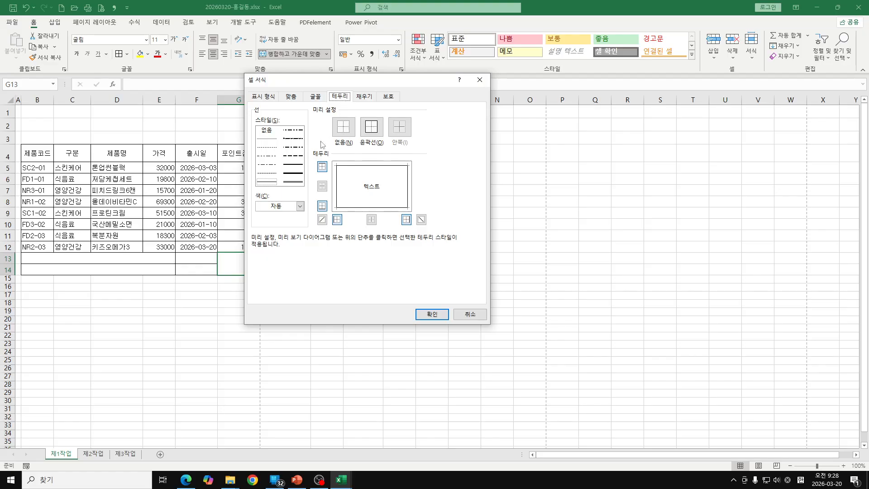
click(324, 220)
click(421, 220)
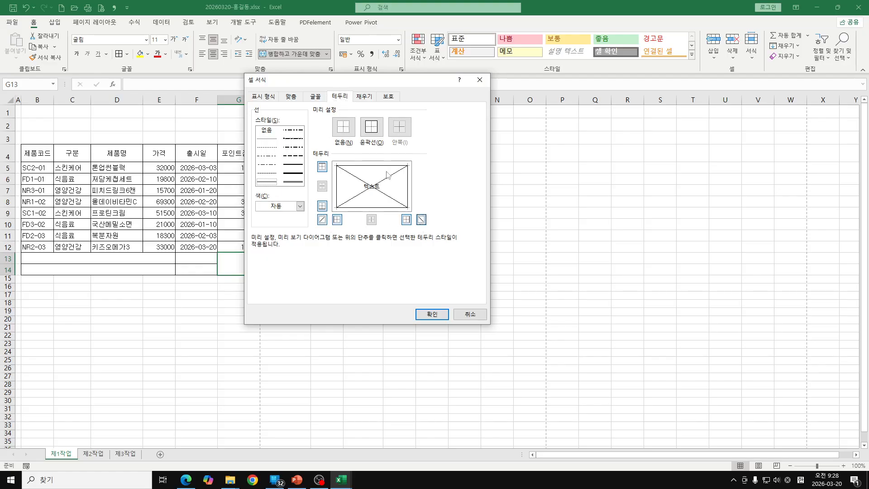
click(432, 316)
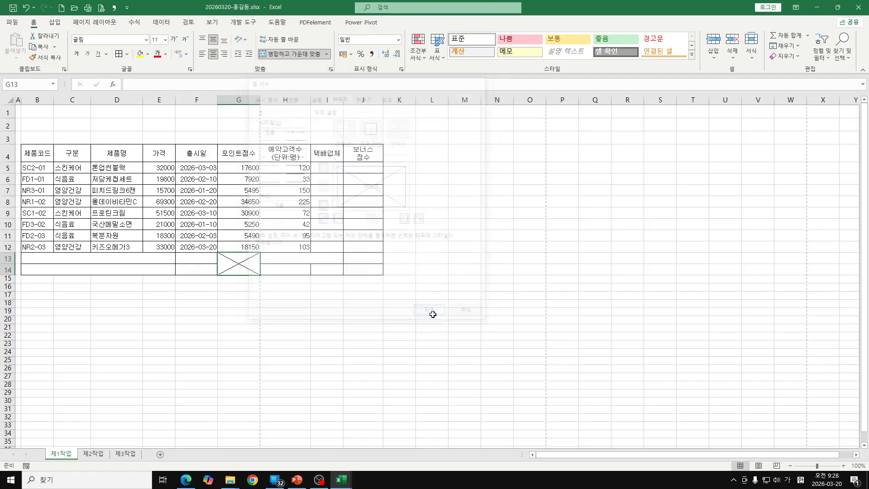
click(390, 288)
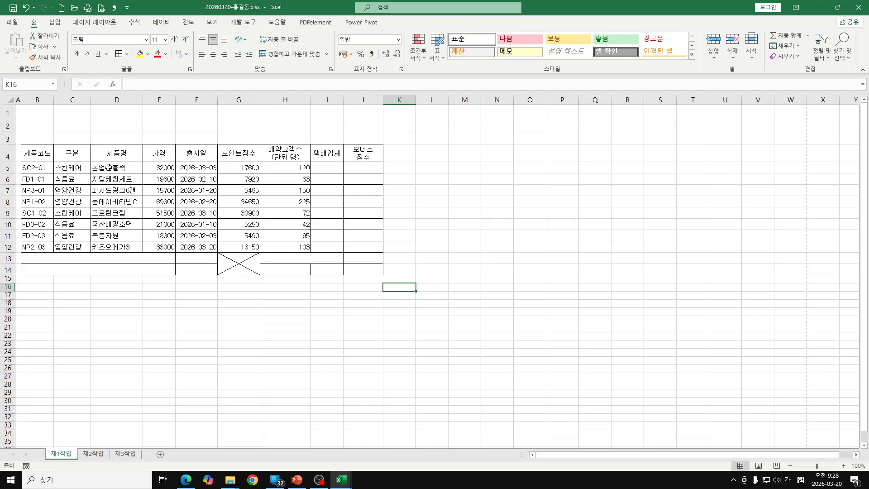
drag(40, 155, 364, 160)
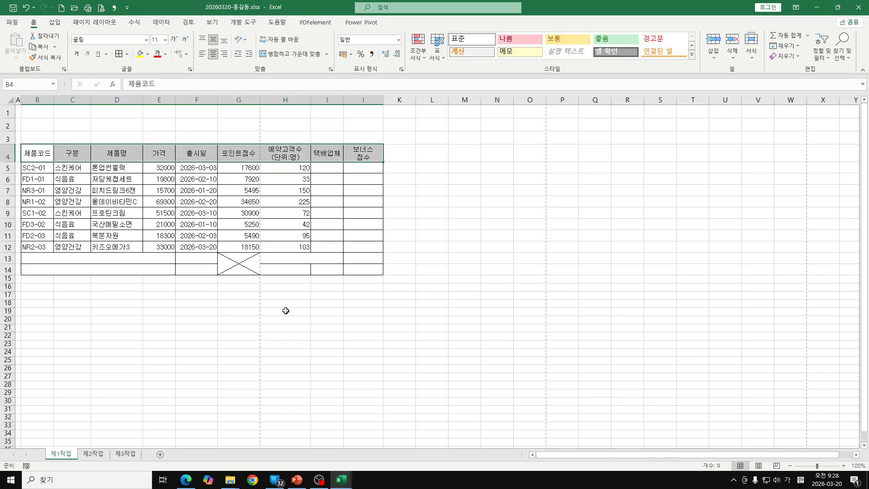
click(285, 270)
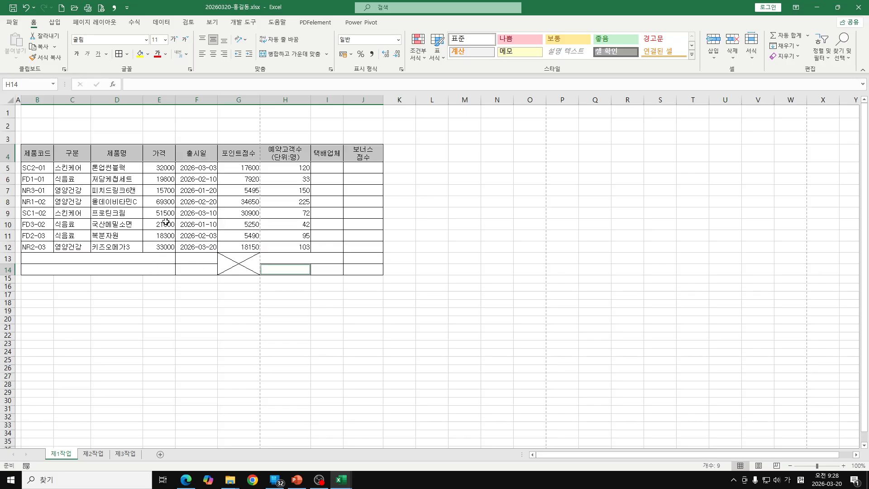
Step: Unmerge the merged cells B13:E13 and B14:E14 below the product table's data rows
click(158, 259)
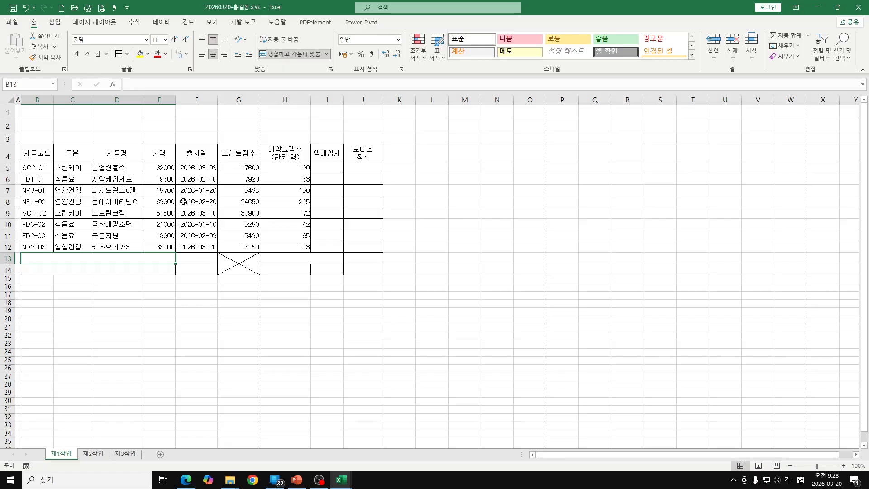
drag(142, 258, 145, 267)
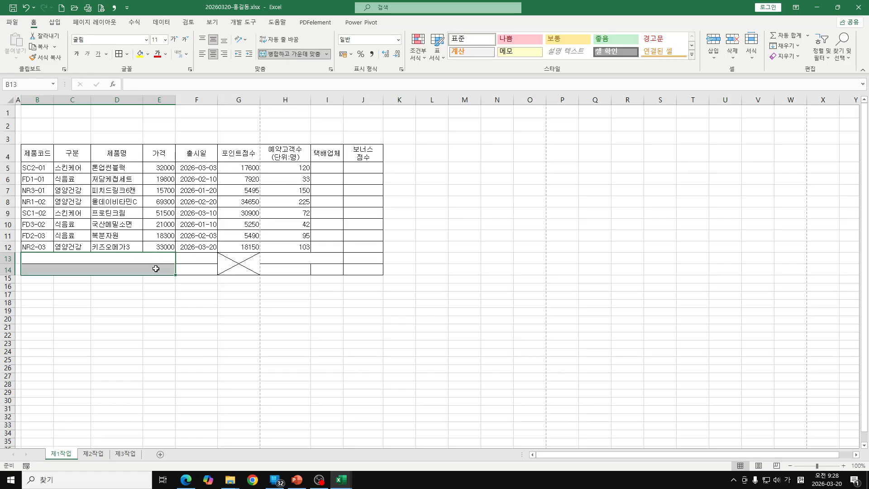
click(291, 54)
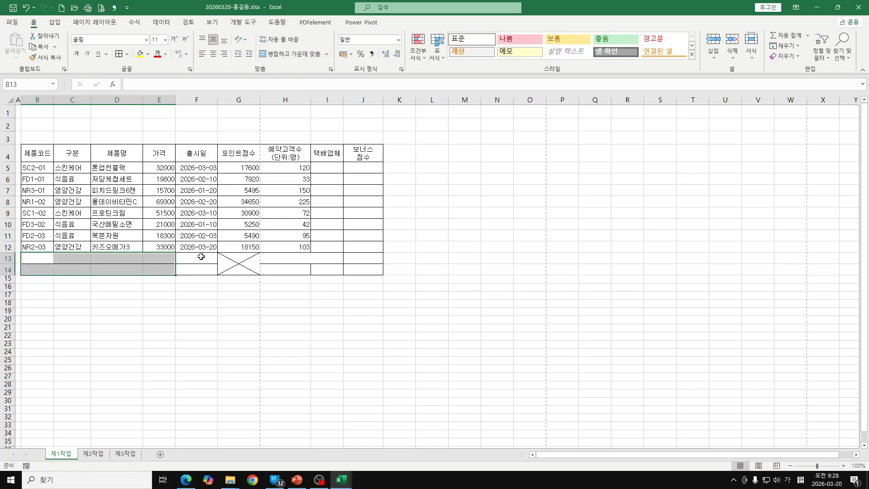
click(177, 296)
click(153, 257)
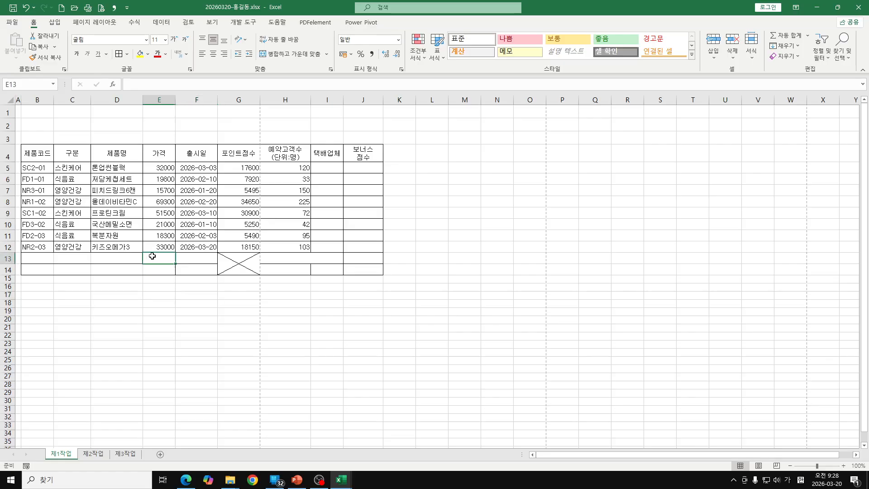
click(197, 259)
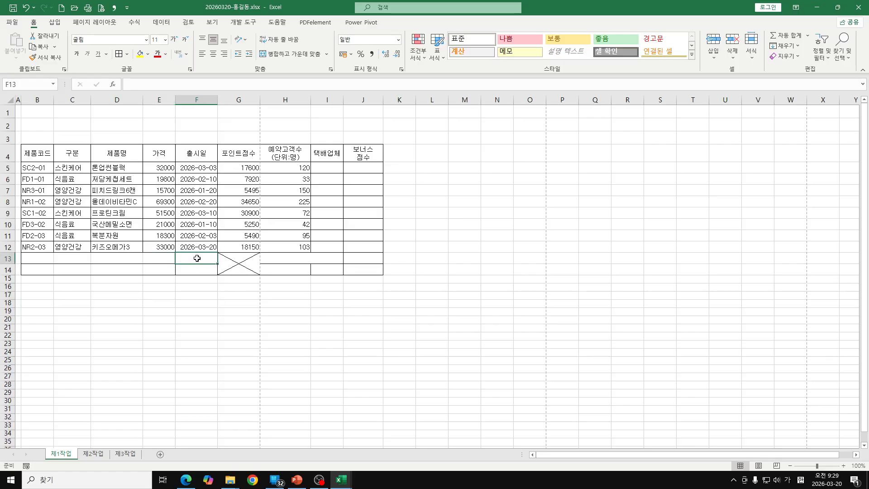
Step: Remove both diagonal borders from the merged cell G13:G14
click(232, 261)
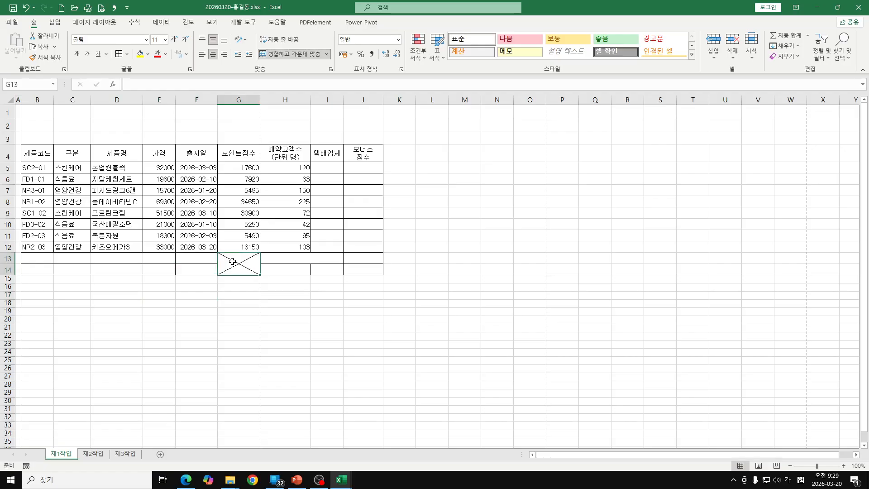
right_click(239, 262)
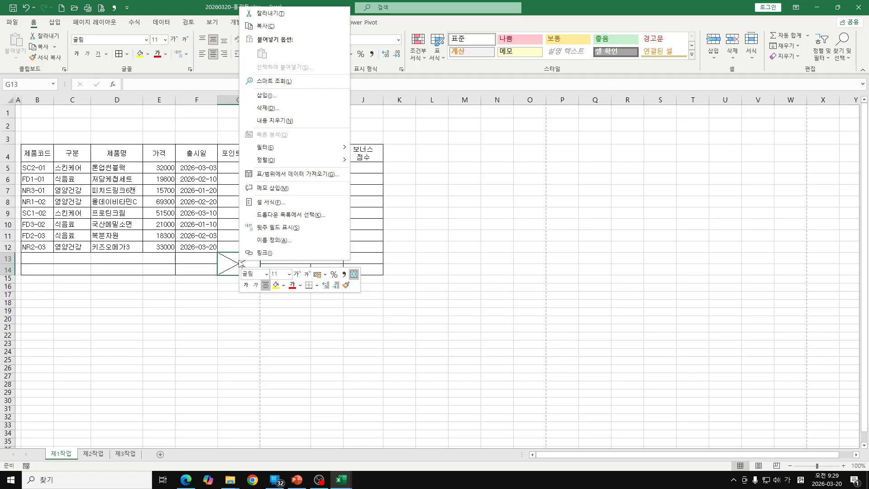
click(272, 202)
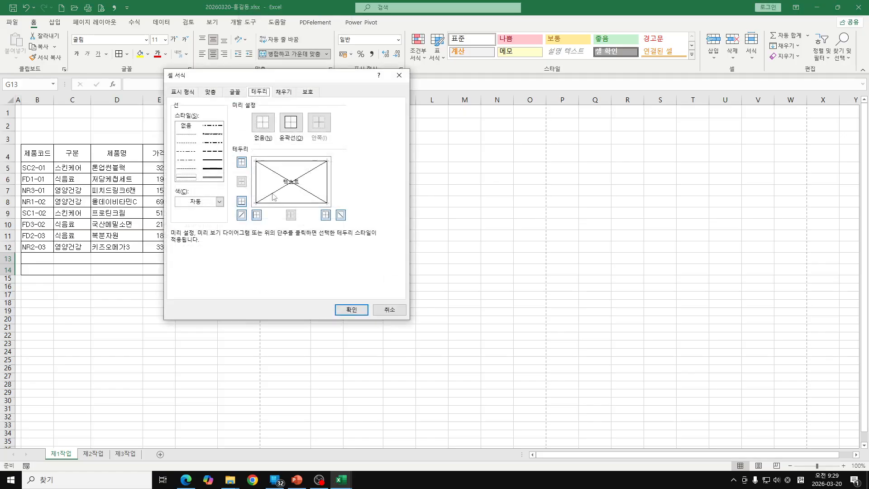
drag(254, 85, 355, 97)
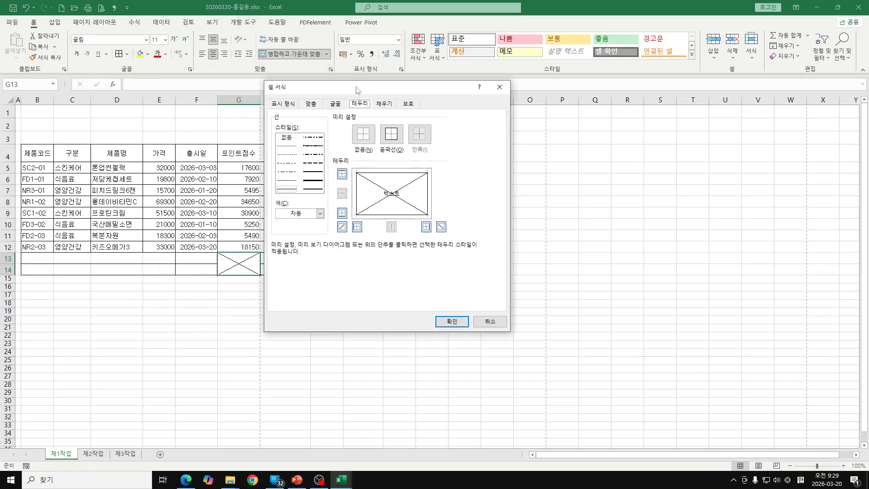
click(441, 227)
click(343, 227)
drag(327, 89, 423, 93)
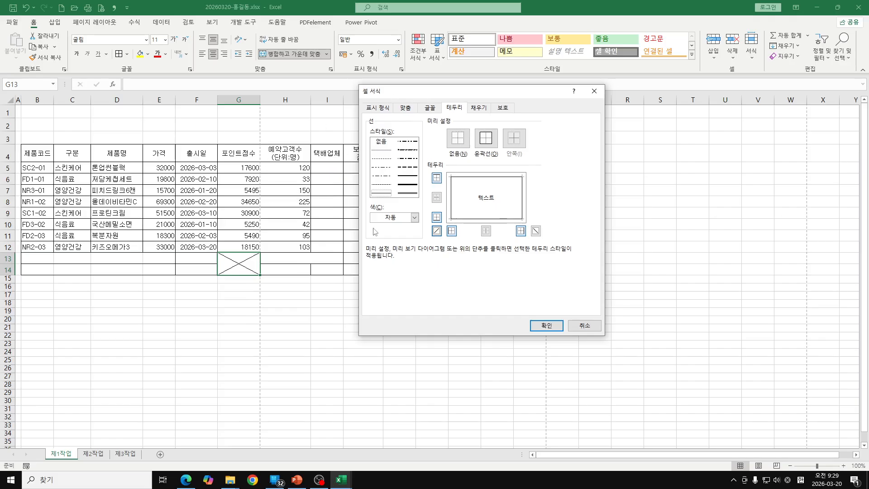
click(547, 326)
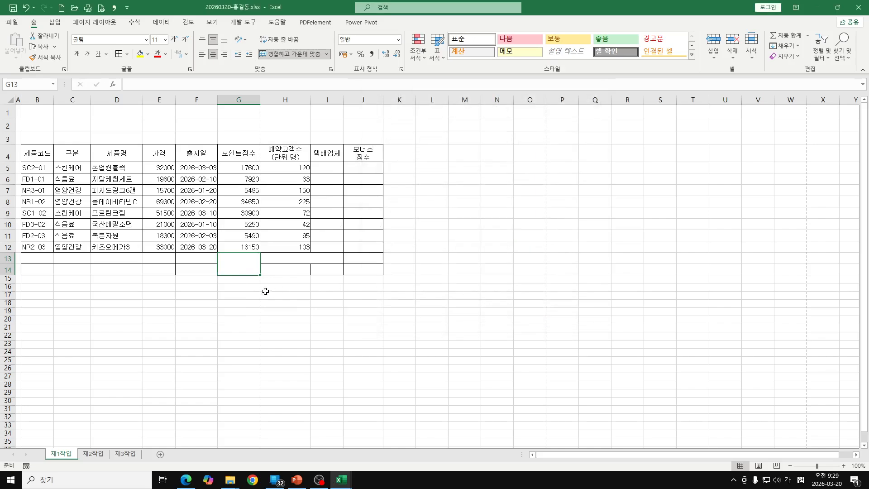
Step: Unmerge G13:G14 and H13:I13, and restore the missing cell borders within G13:J14
click(288, 57)
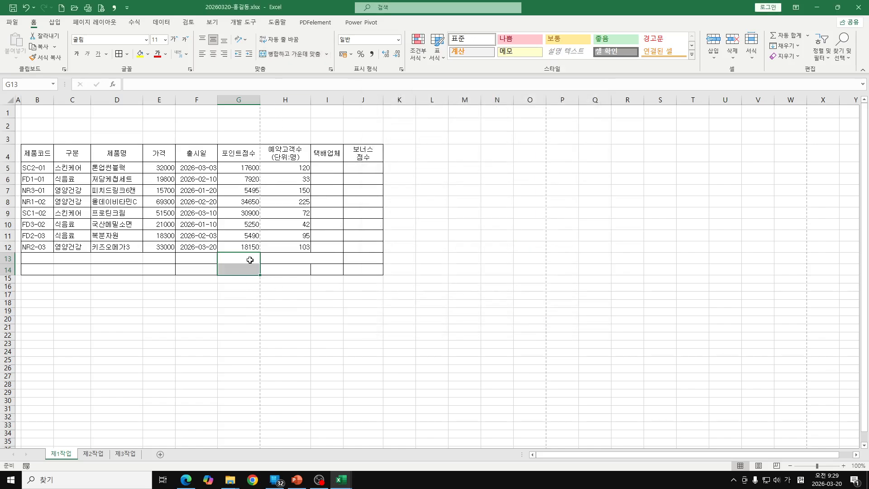
click(244, 300)
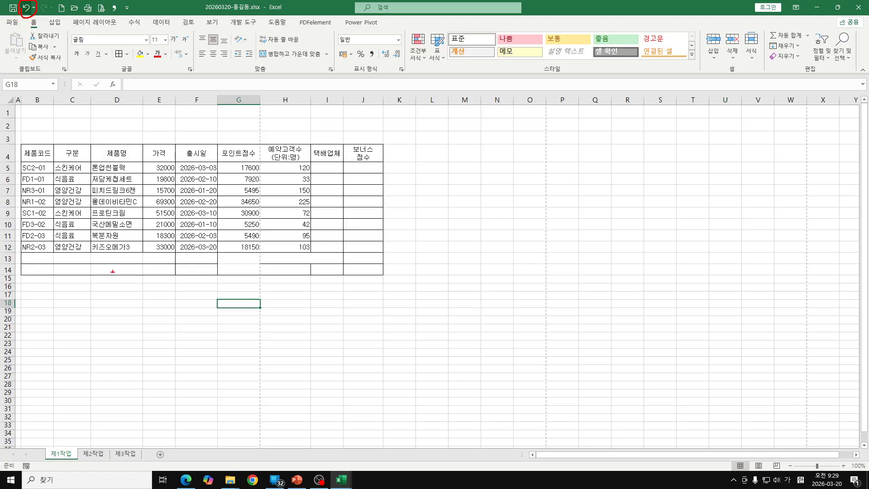
click(119, 321)
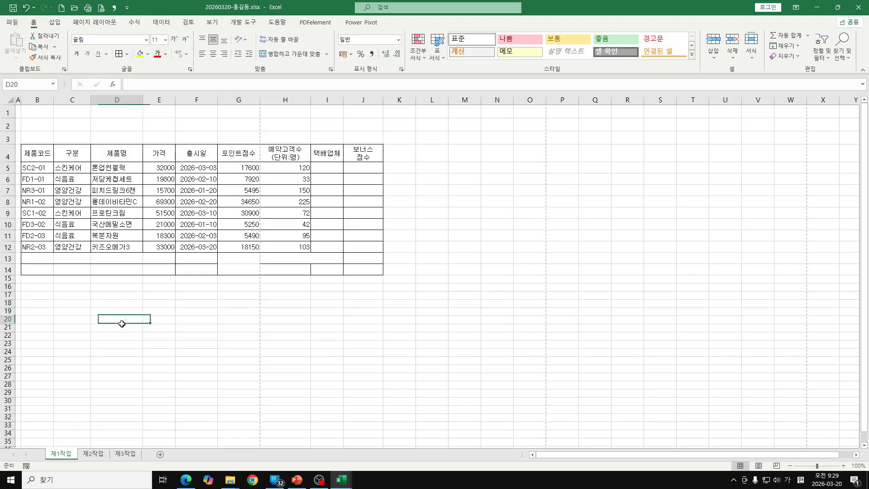
click(234, 258)
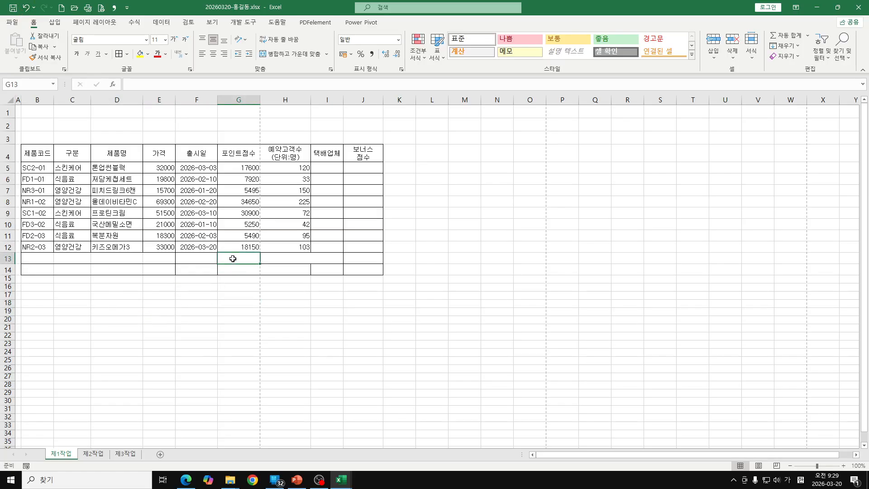
drag(233, 256, 355, 270)
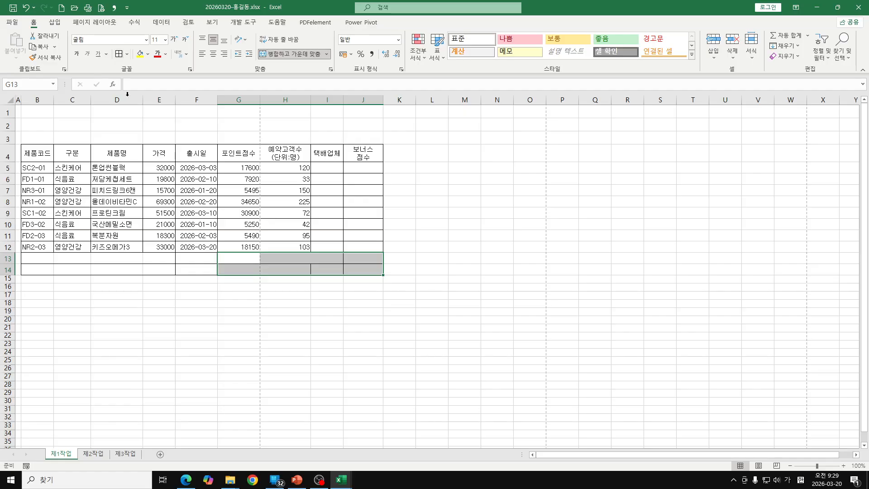
click(288, 261)
click(291, 54)
click(283, 303)
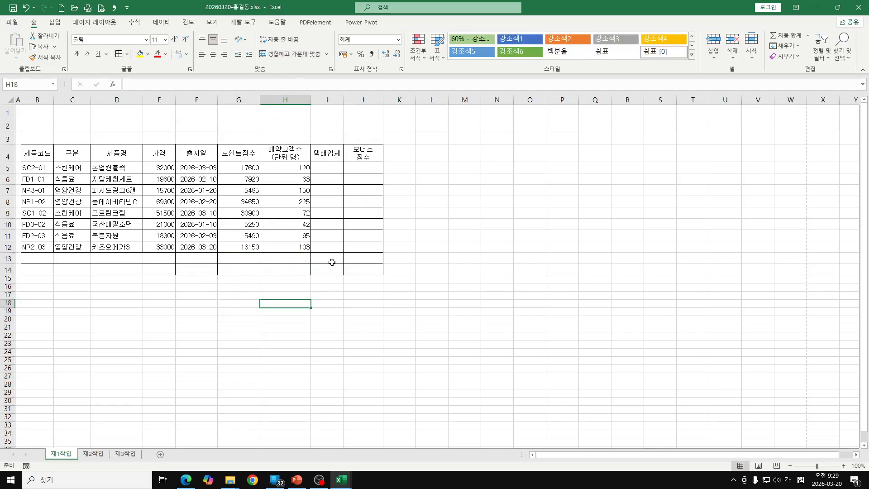
Step: Apply all borders to the cells in B13:E14
drag(46, 257, 153, 267)
click(119, 54)
click(153, 313)
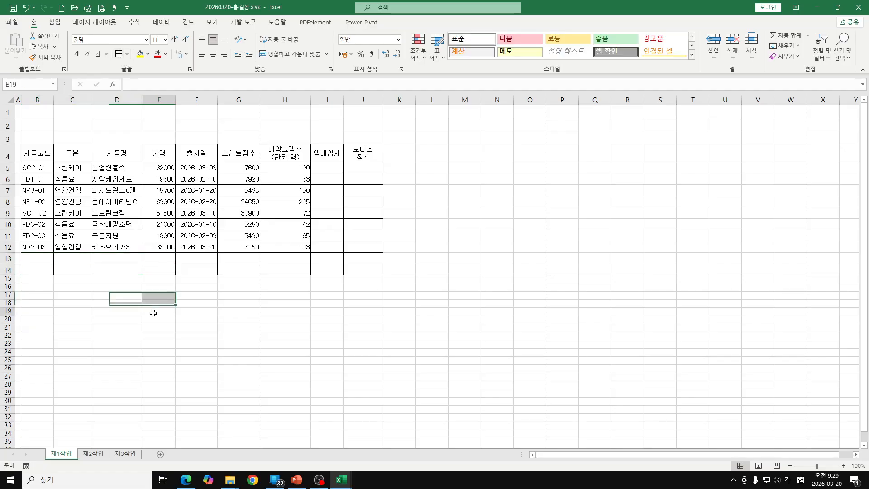
Step: Merge and center B13:D13, B14:D14 and G13:I13 as separate merged cells
drag(31, 261, 117, 258)
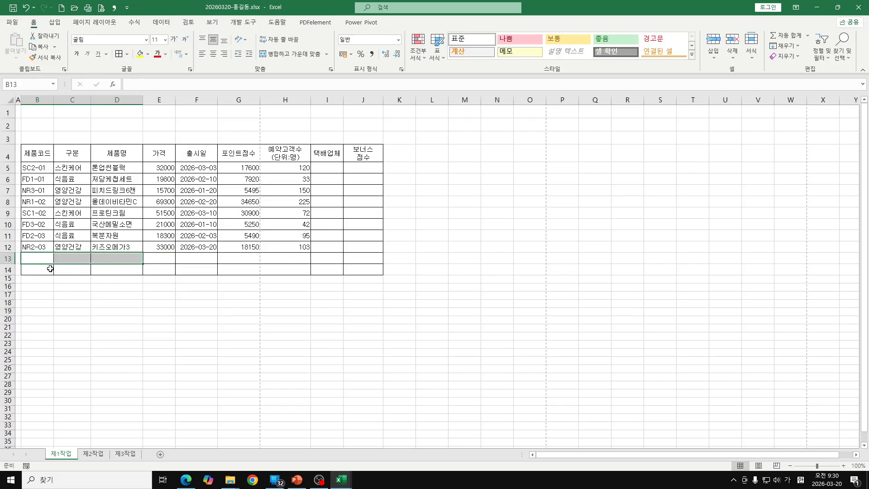
ctrl+drag(40, 270, 113, 268)
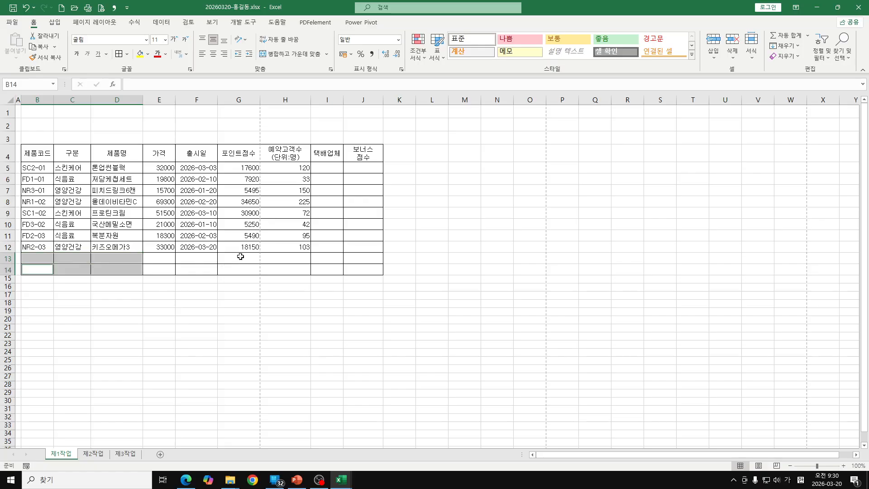
ctrl+drag(240, 257, 308, 258)
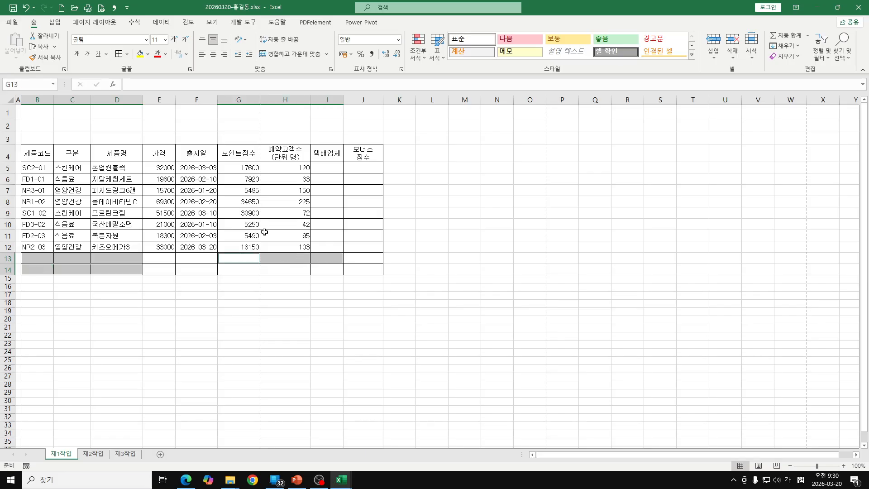
click(292, 53)
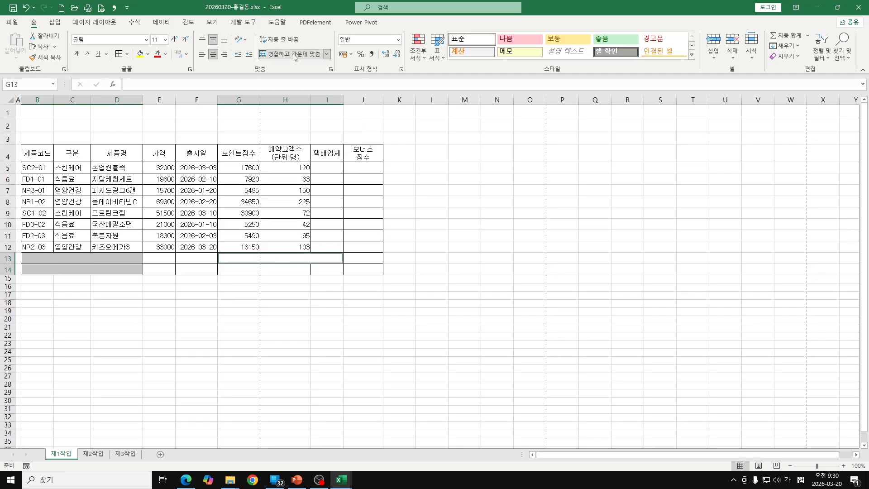
Step: Merge and center F12:F14 in the 출시일 column
drag(201, 252, 202, 271)
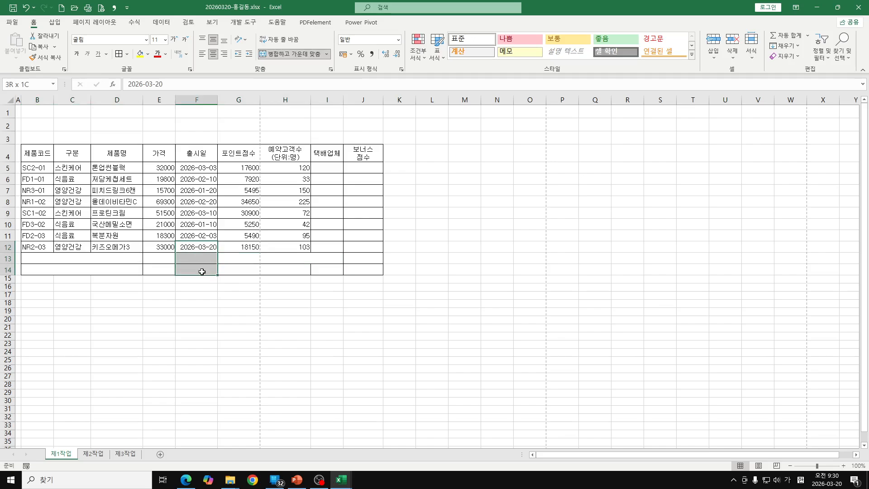
click(290, 55)
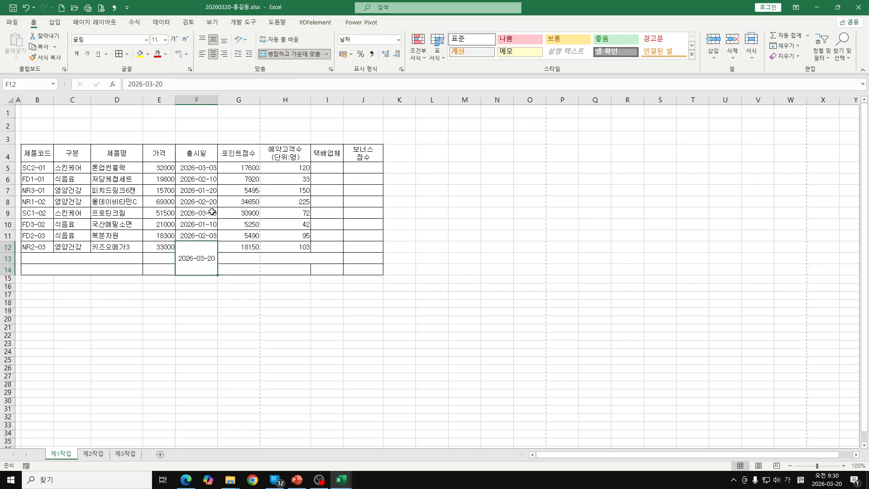
right_click(202, 256)
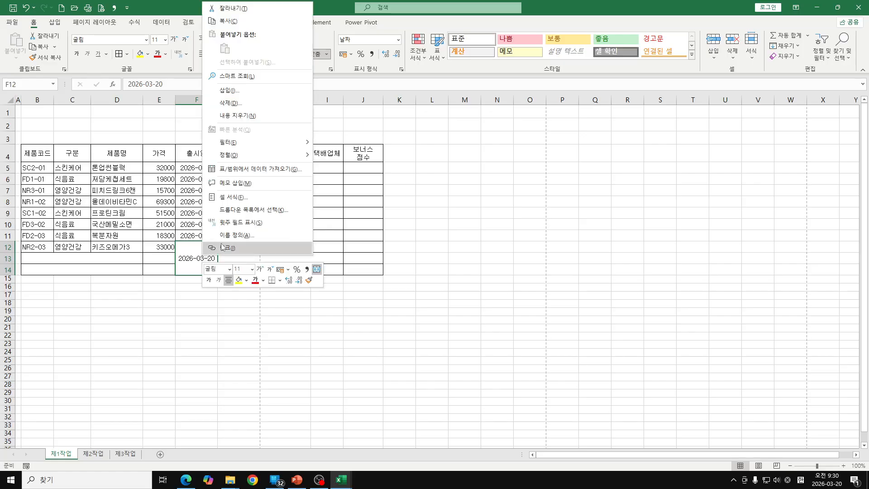
key(Escape)
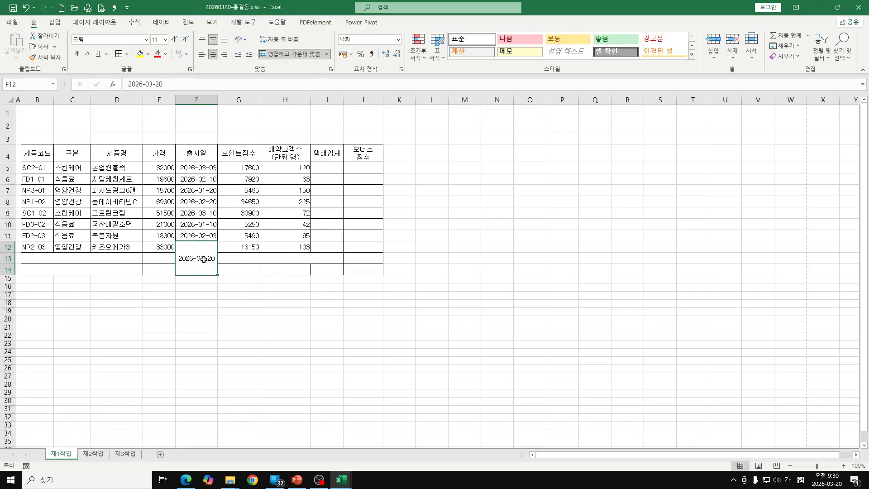
Step: Undo the merge of F12:F14 in the 출시일 column, and merge and center only F13:F14
key(Delete)
click(26, 8)
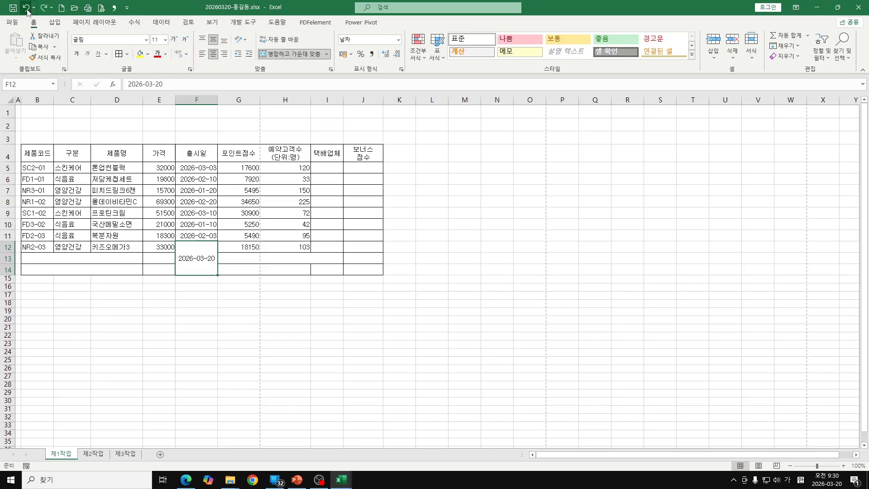
click(26, 8)
drag(196, 301, 196, 294)
drag(196, 256, 196, 268)
click(288, 54)
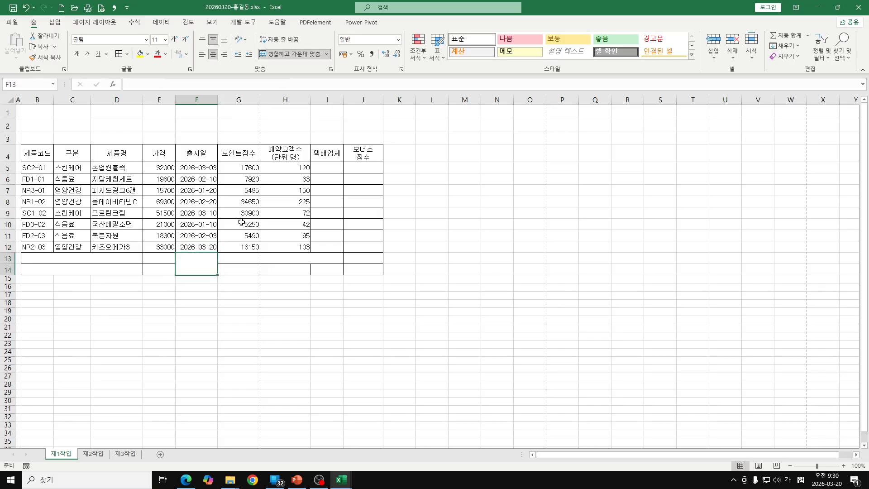
Step: Add both diagonal borders to the merged cell F13:F14 so they form an X
right_click(197, 269)
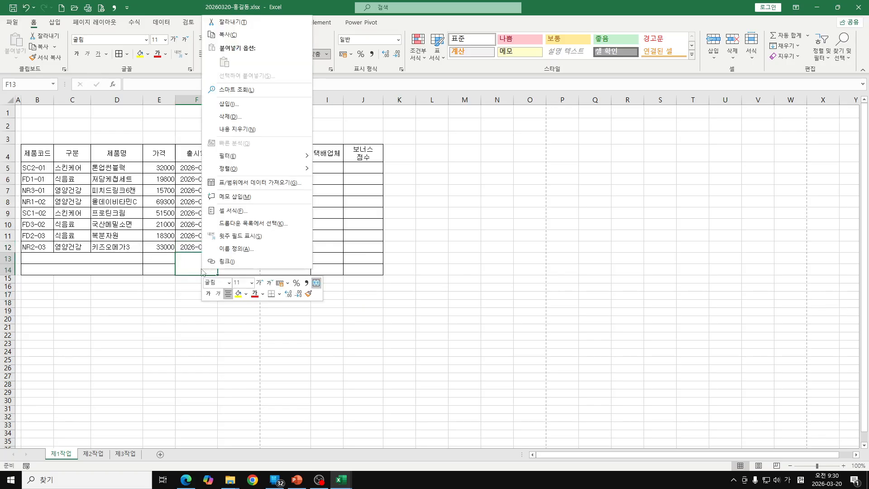
click(250, 213)
click(202, 226)
click(301, 226)
click(312, 322)
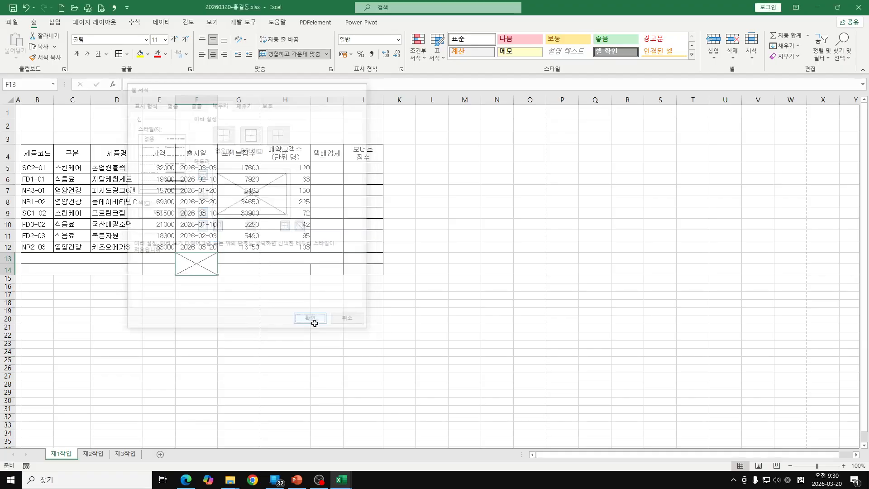
click(130, 287)
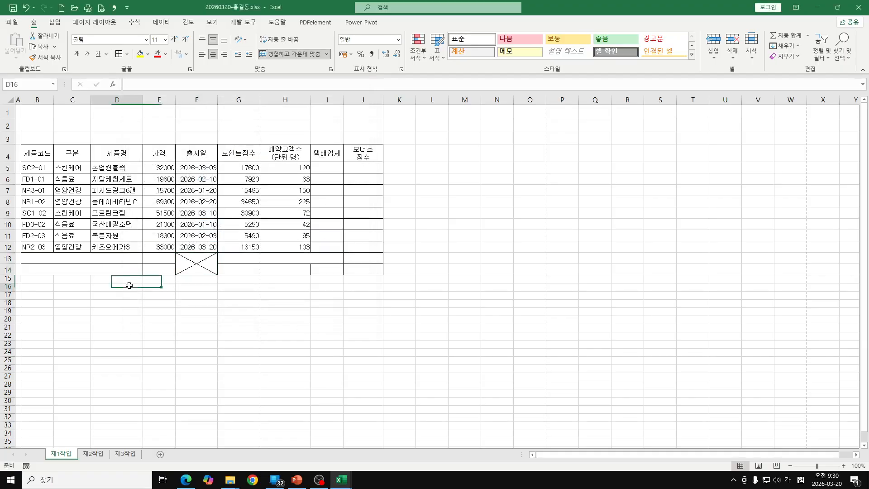
Step: Enter the label "식음료 제품 수" in the merged cell B13:D13
click(109, 261)
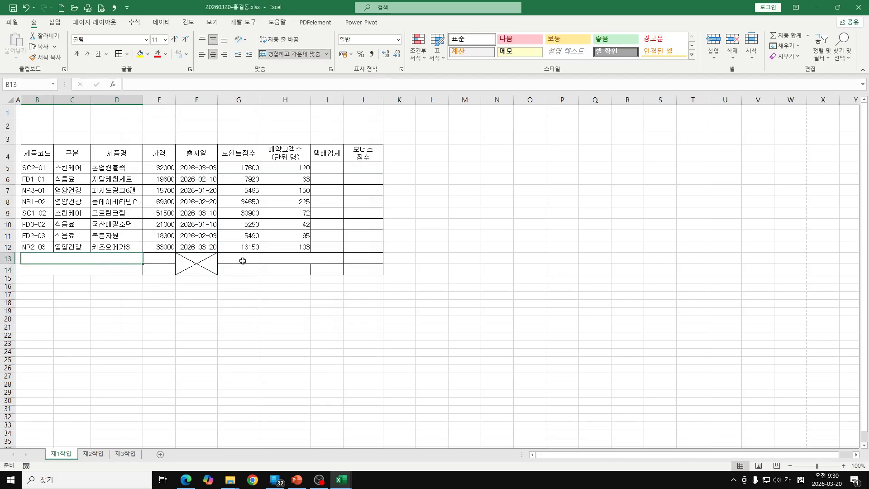
text(시)
text(음료)
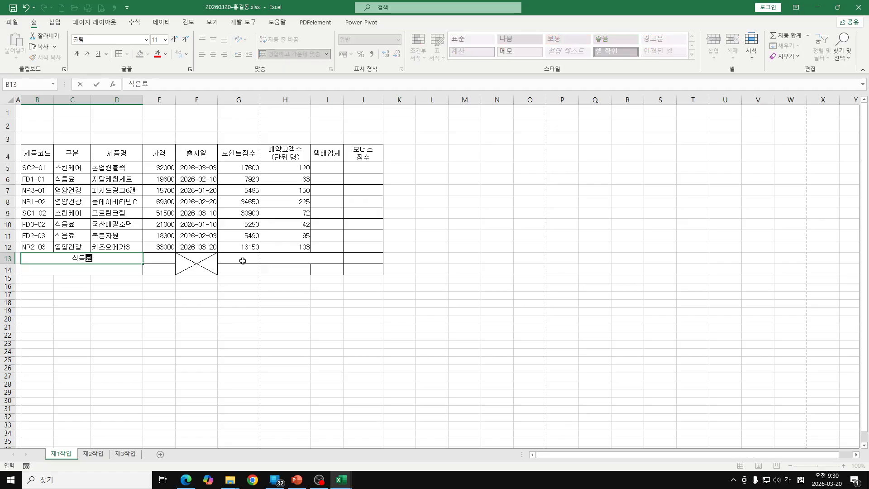
text( 제품수)
key(BackSpace)
key(BackSpace)
key(Return)
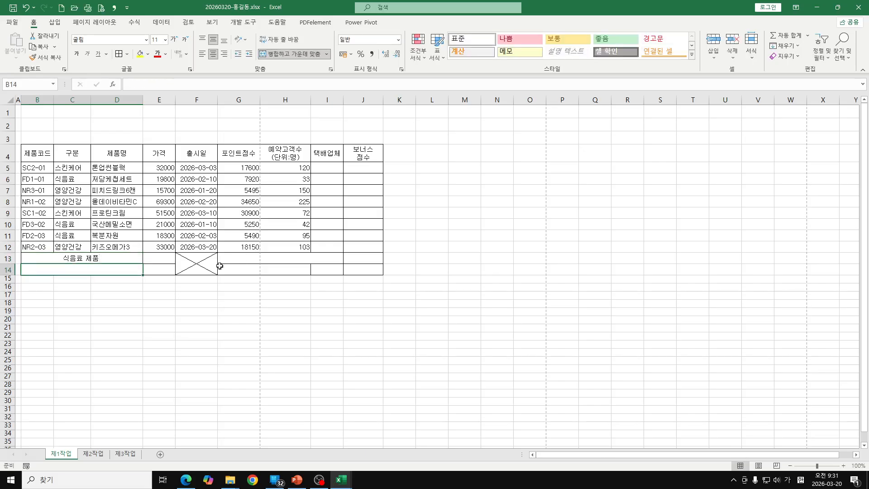
double_click(131, 257)
text(수)
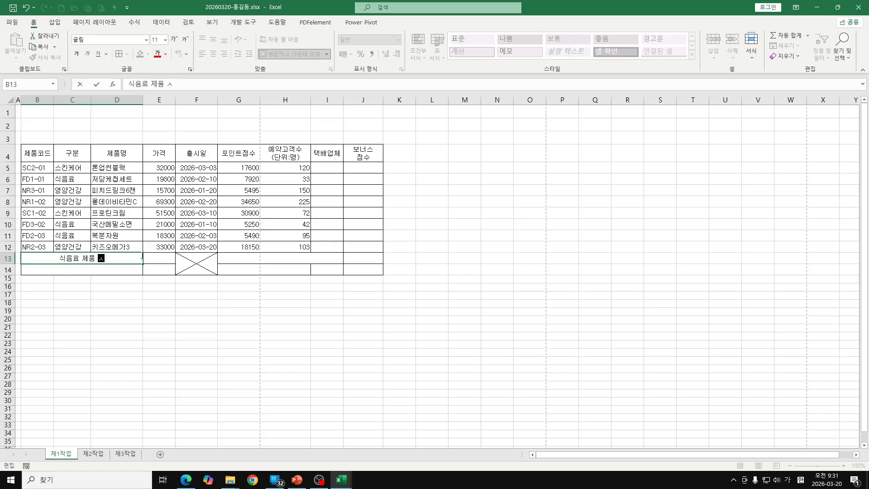
key(Return)
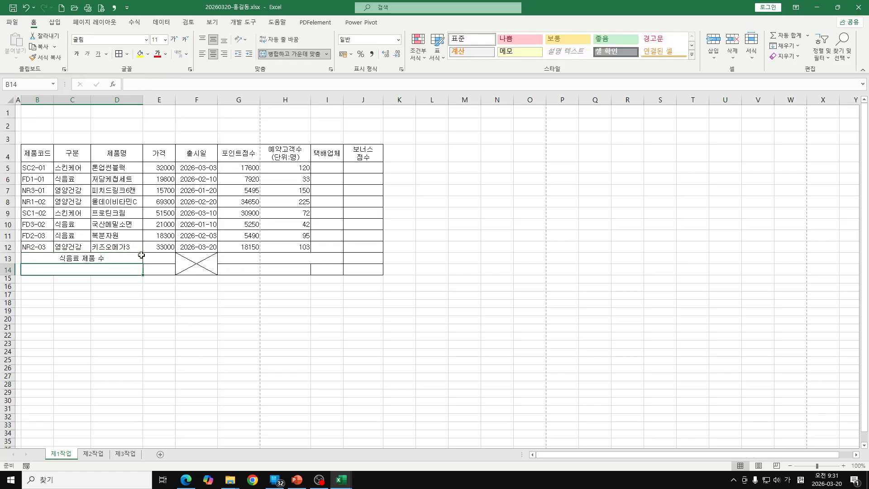
Step: Enter the label "스킨케어 가격 평균" in the merged cell B14:D14
text(스킨)
text(케어)
text( 가격 펴)
text(균)
key(Return)
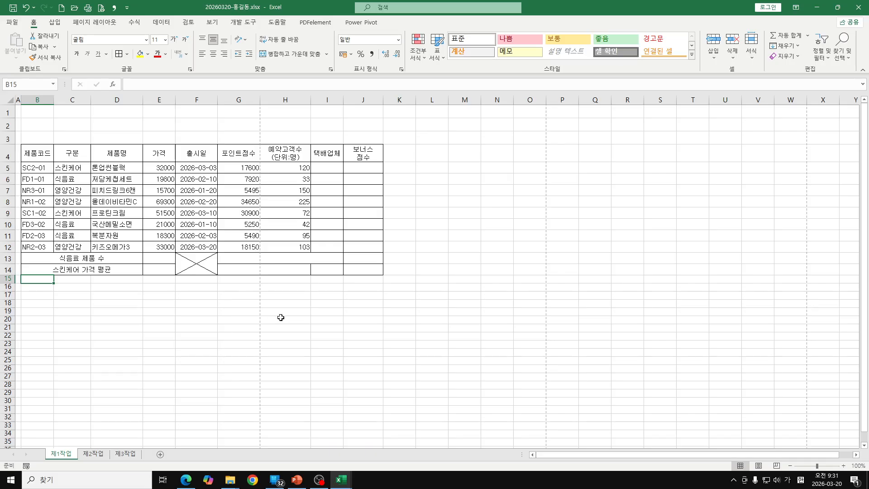
Step: Enter the label "최대 포인트점수" in the merged cell G13:I13
click(285, 258)
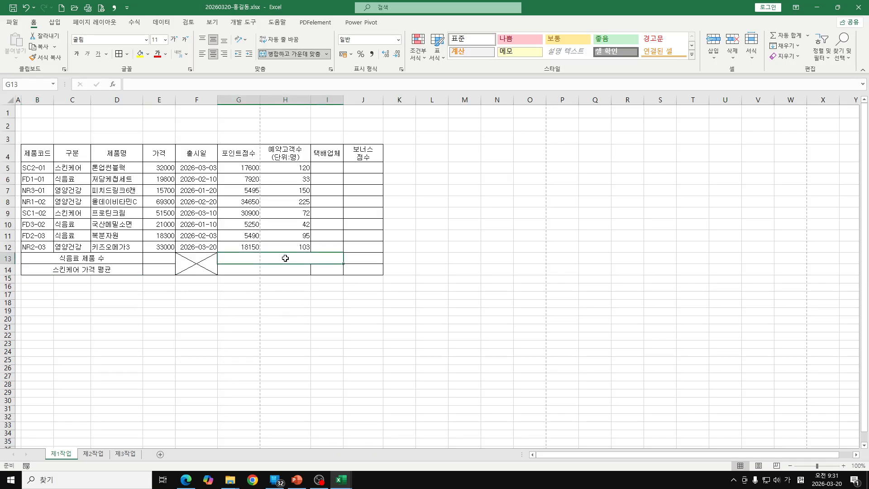
text(최대 포인)
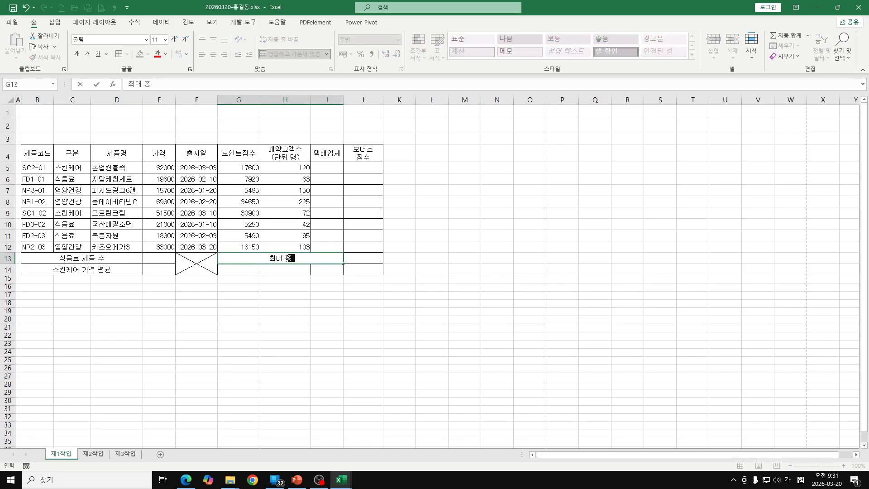
text(트점수)
key(Return)
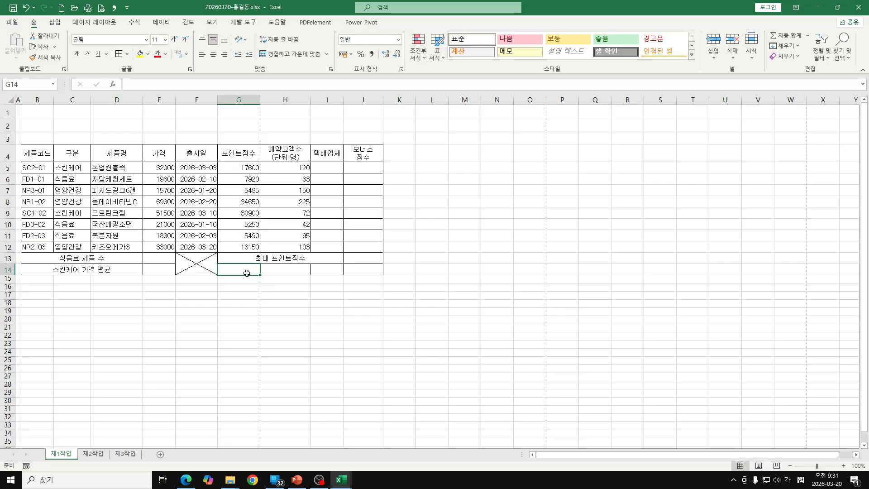
Step: Enter "제품명" in cell G14 and "가격" in cell I14
text(제푸)
text(명)
key(Return)
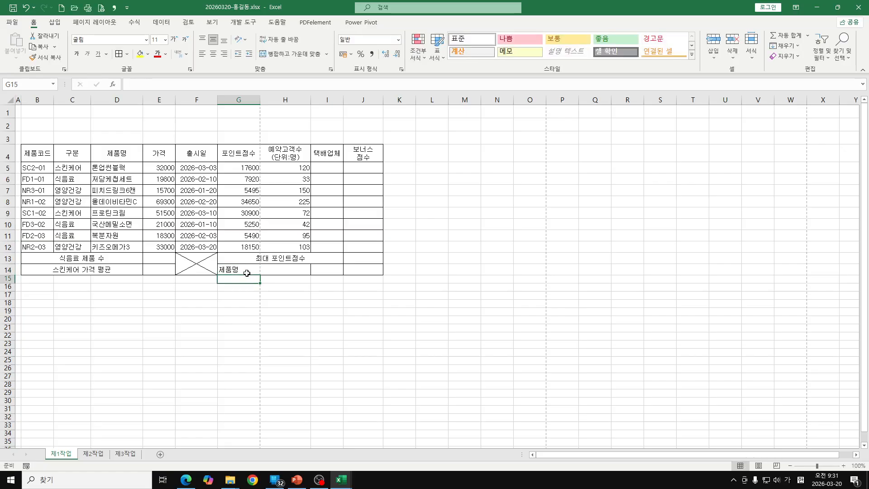
click(334, 269)
text(가격)
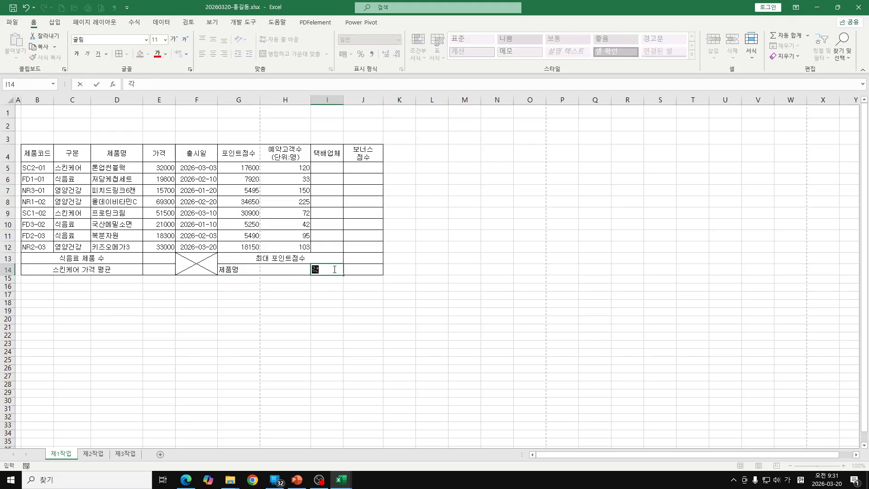
key(Return)
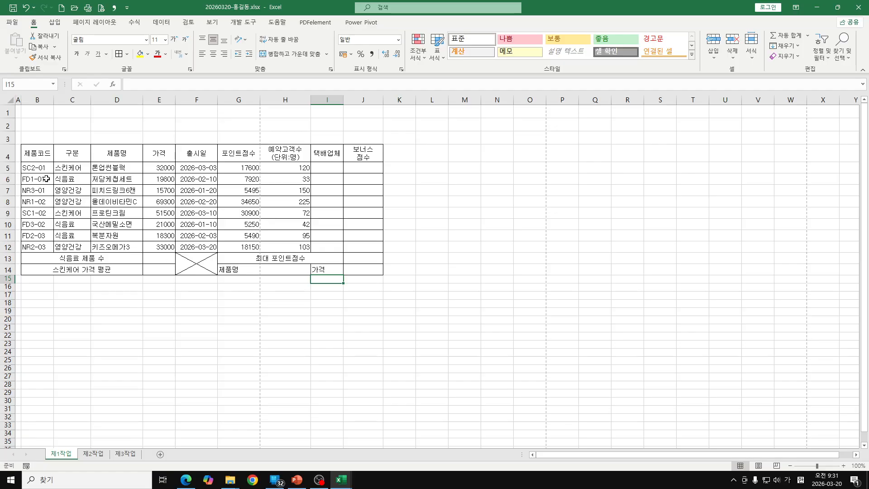
Step: Center the text horizontally in B5:D12, G14 and I14
drag(40, 168, 120, 247)
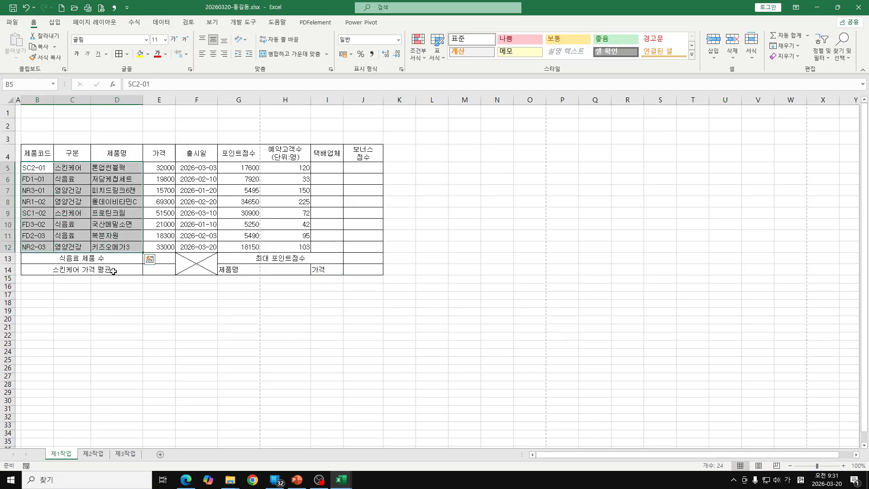
ctrl+click(240, 271)
ctrl+click(319, 271)
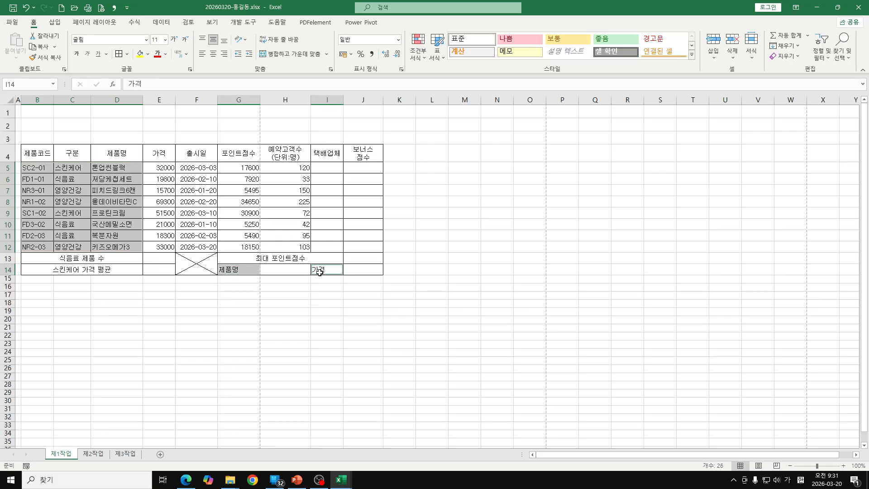
click(213, 54)
Step: Apply the comma number style to E5:E12, G5:G12 and H5:H12
drag(164, 168, 165, 247)
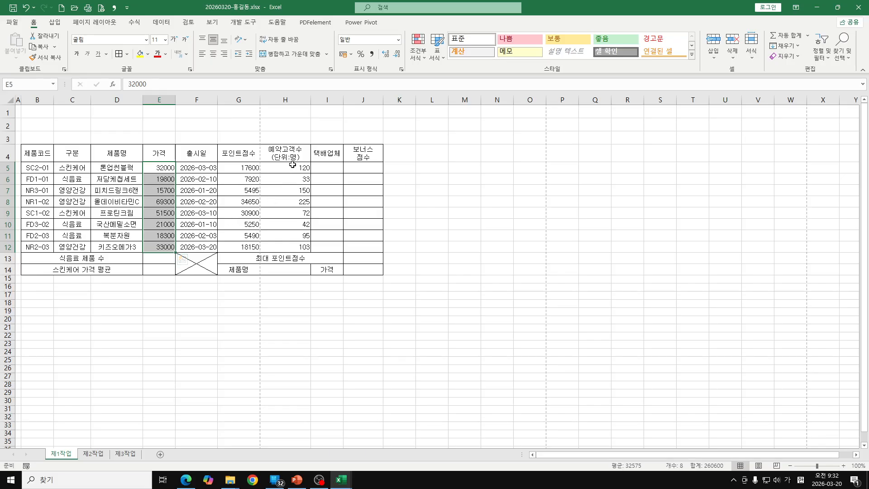
drag(246, 168, 244, 243)
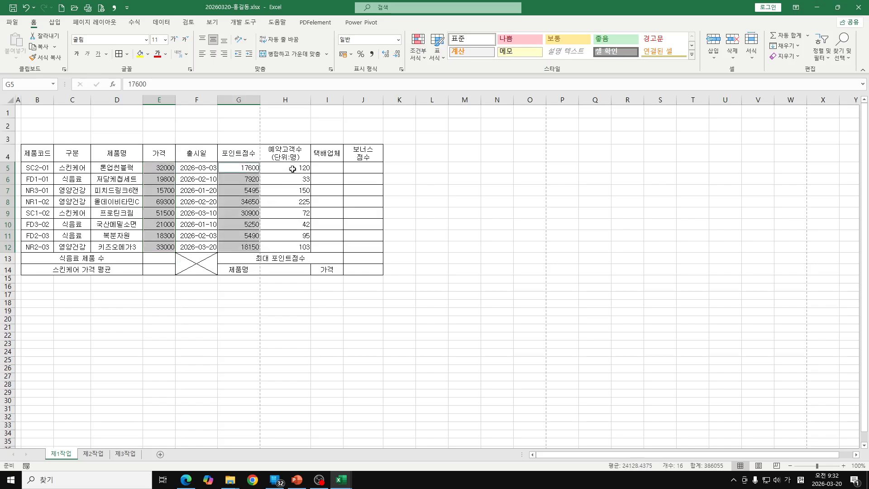
drag(293, 168, 303, 247)
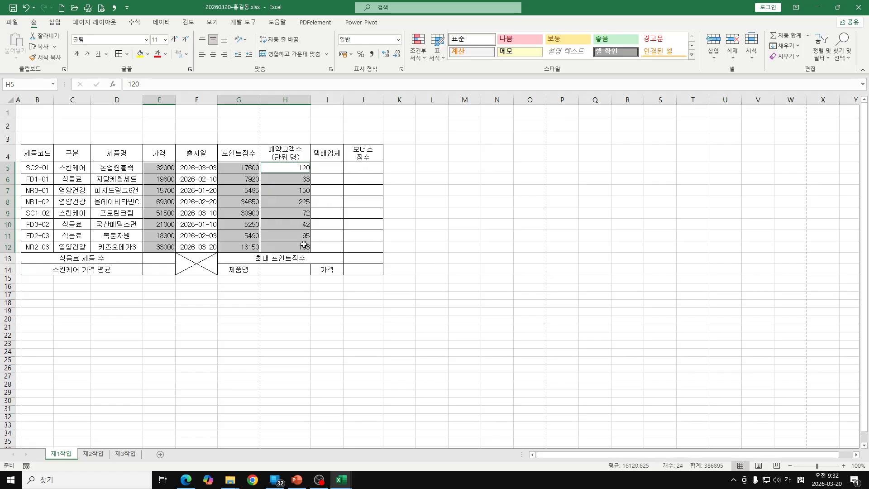
click(372, 54)
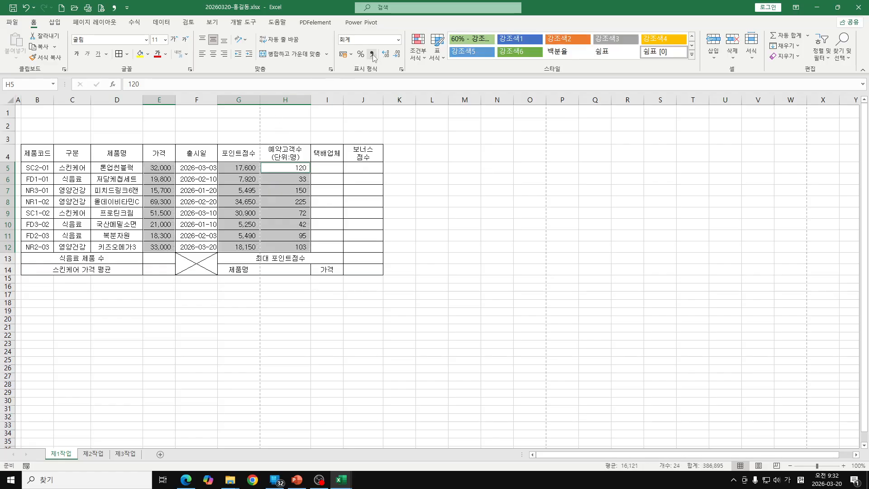
click(433, 257)
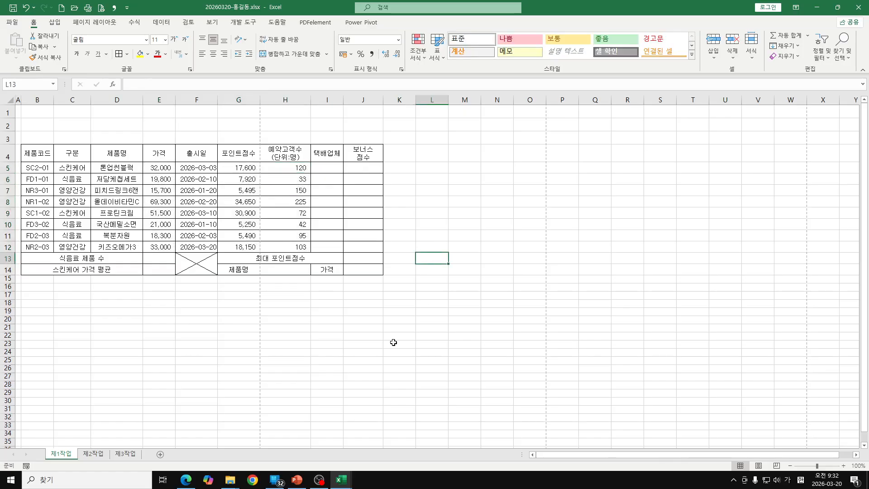
Step: Switch to the exam PDF in Edge and review the filled cells in the sample output and the condition for B4:J4, G14 and I14
mouse_move(200, 486)
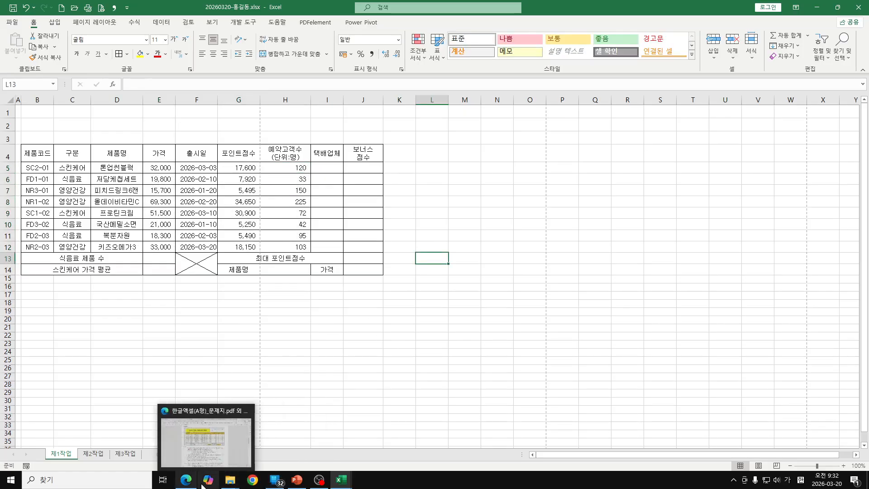
click(213, 442)
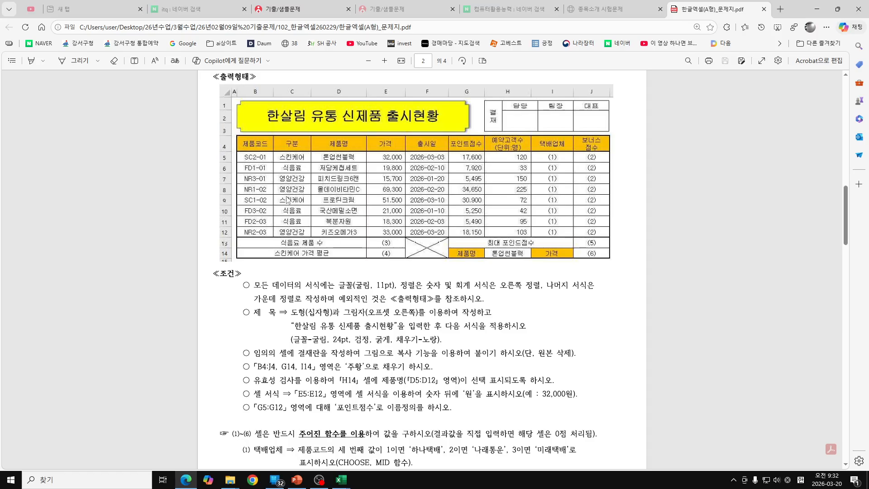
mouse_move(245, 149)
mouse_down()
mouse_move(268, 137)
mouse_move(268, 154)
mouse_move(489, 153)
mouse_up()
drag(463, 248, 473, 262)
drag(543, 254, 567, 275)
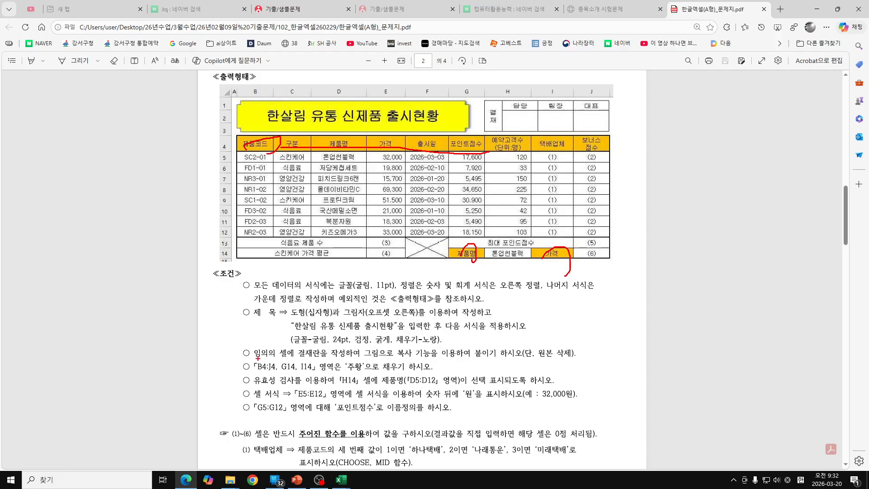
mouse_move(254, 370)
mouse_down()
mouse_move(430, 374)
mouse_move(290, 361)
mouse_up()
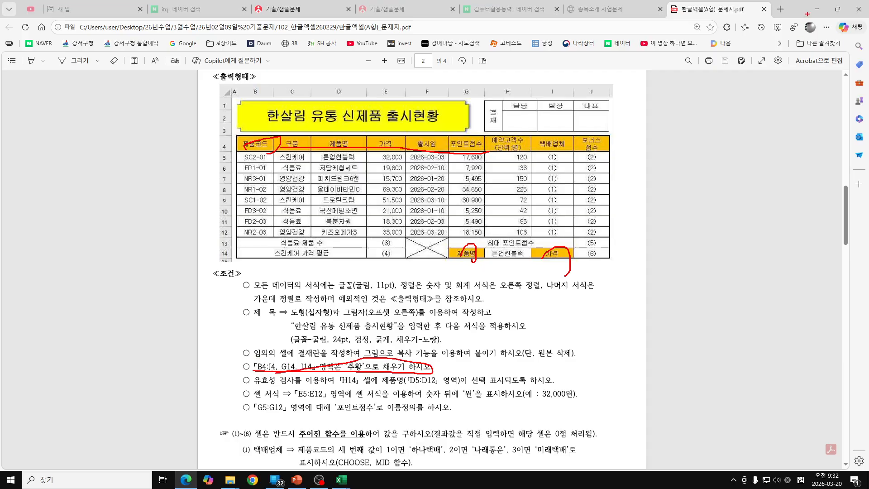
key(Escape)
Step: Switch back to the exam workbook in Excel and fill B4:J4, G14 and I14 with the standard orange color (주황)
click(342, 480)
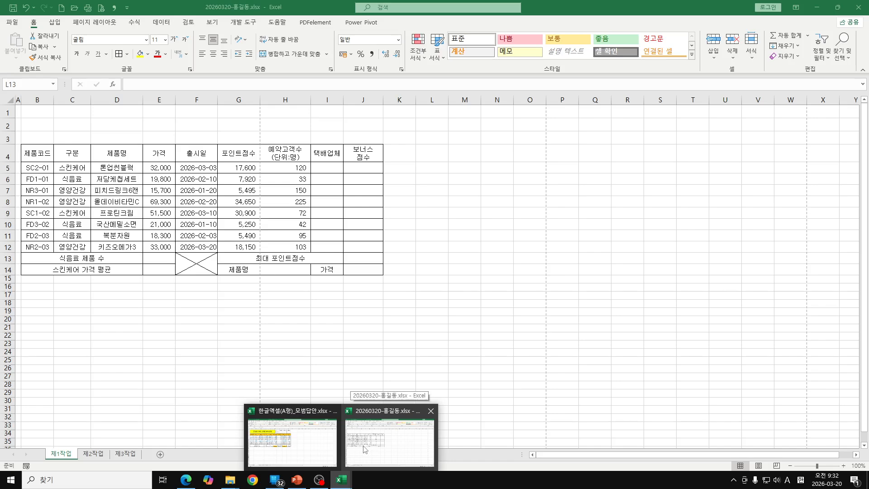
click(365, 448)
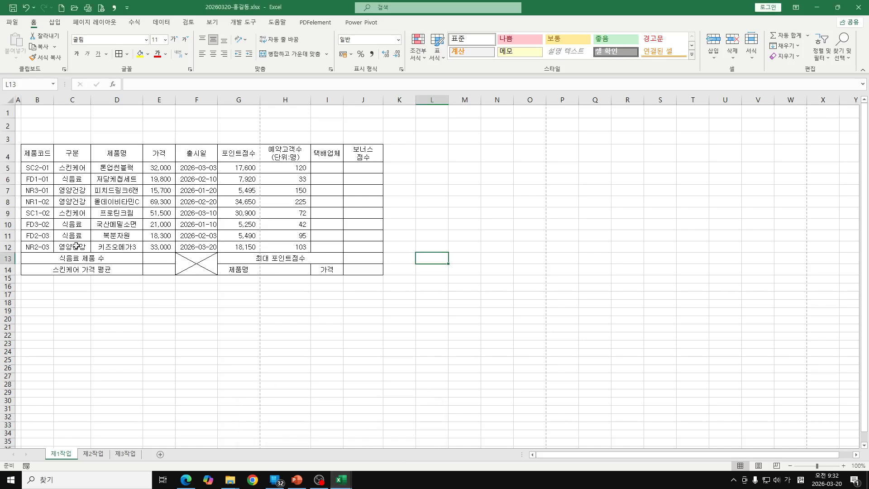
drag(41, 156, 353, 150)
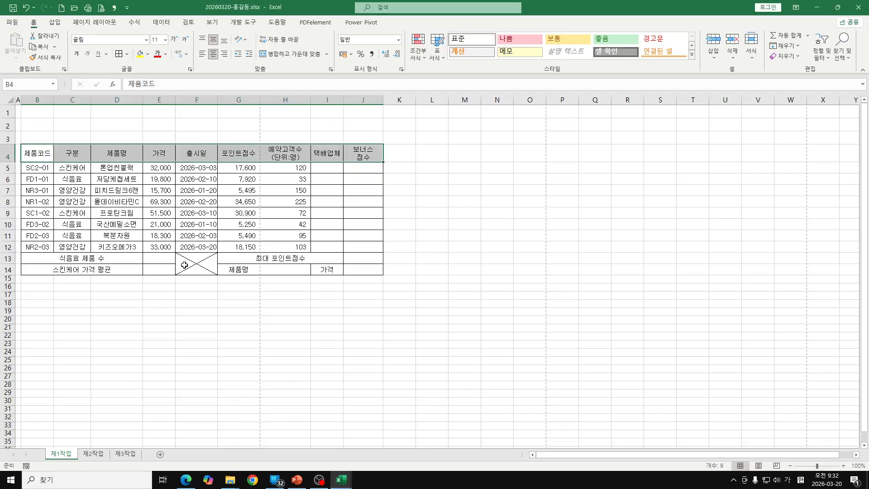
ctrl+click(244, 271)
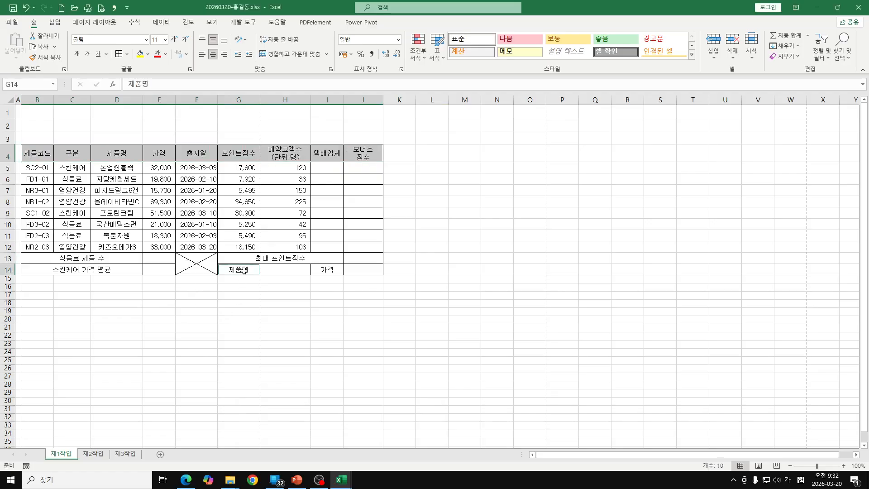
ctrl+click(331, 269)
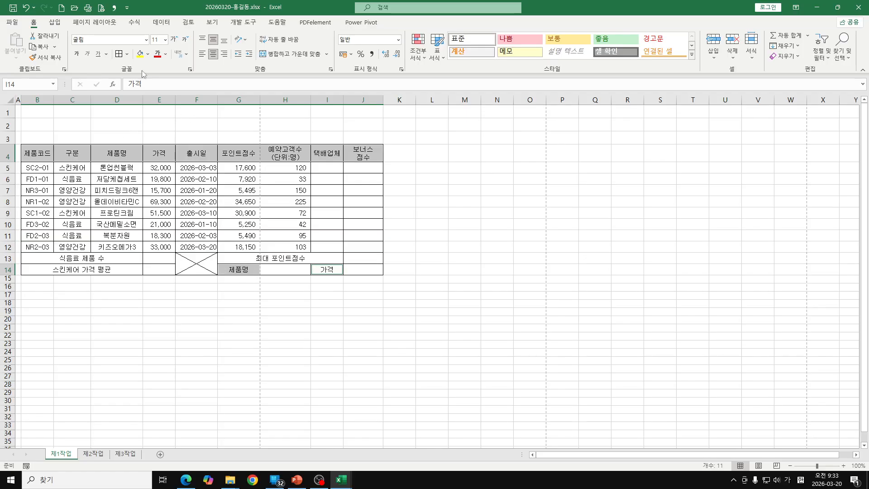
click(148, 54)
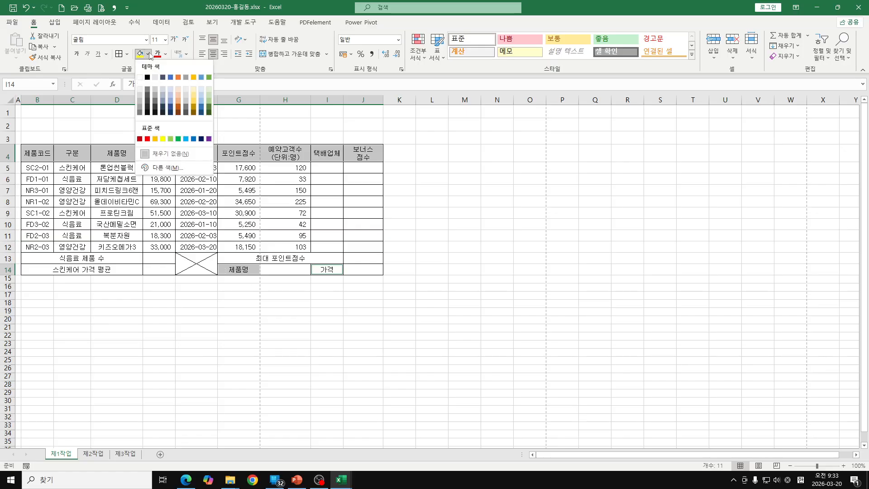
click(155, 139)
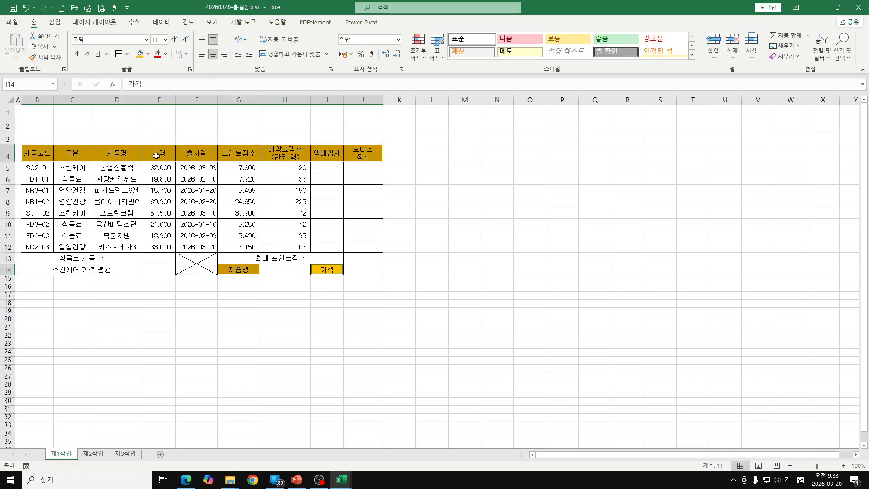
click(225, 334)
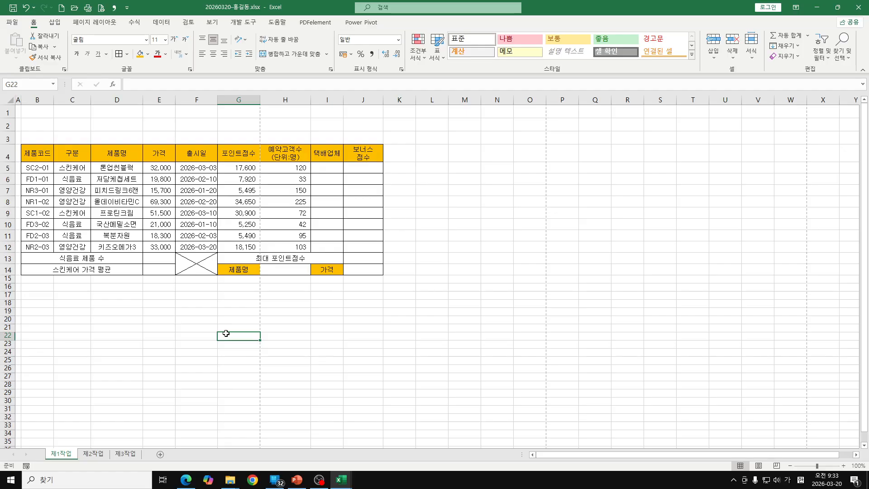
mouse_move(17, 109)
mouse_down()
mouse_move(22, 143)
mouse_move(2, 148)
mouse_up()
mouse_move(6, 107)
mouse_down()
mouse_move(28, 232)
mouse_move(19, 271)
mouse_up()
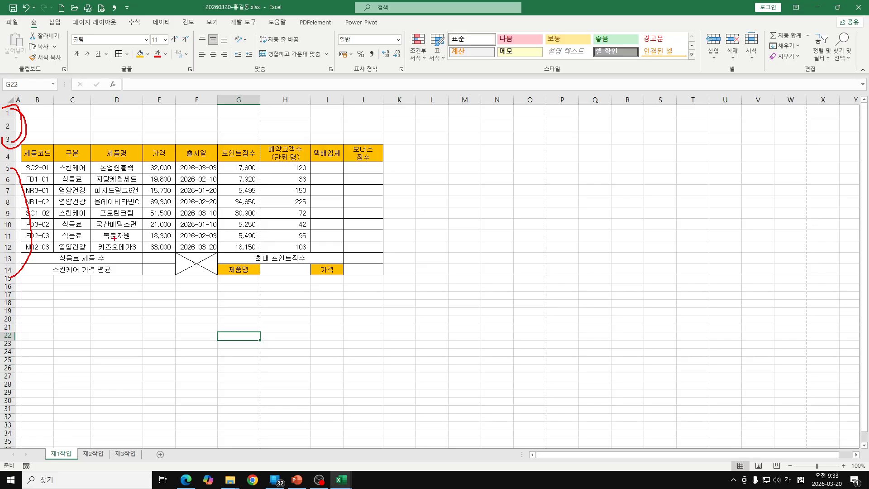
key(Escape)
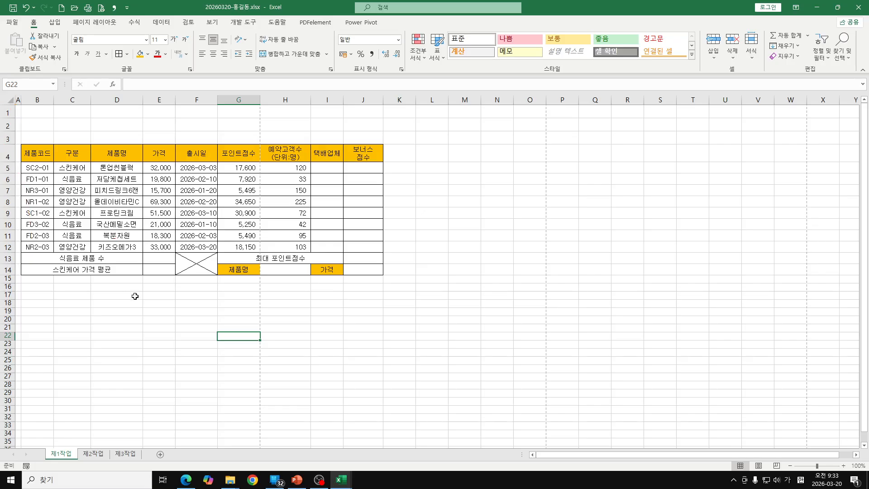
click(132, 311)
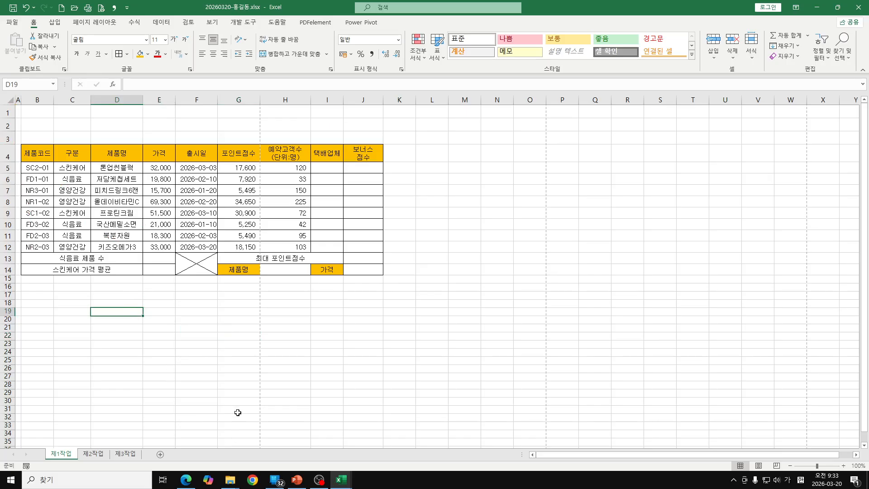
Step: Switch to the exam PDF in Edge and capture a screenshot of the title and approval box area in the sample output
click(192, 484)
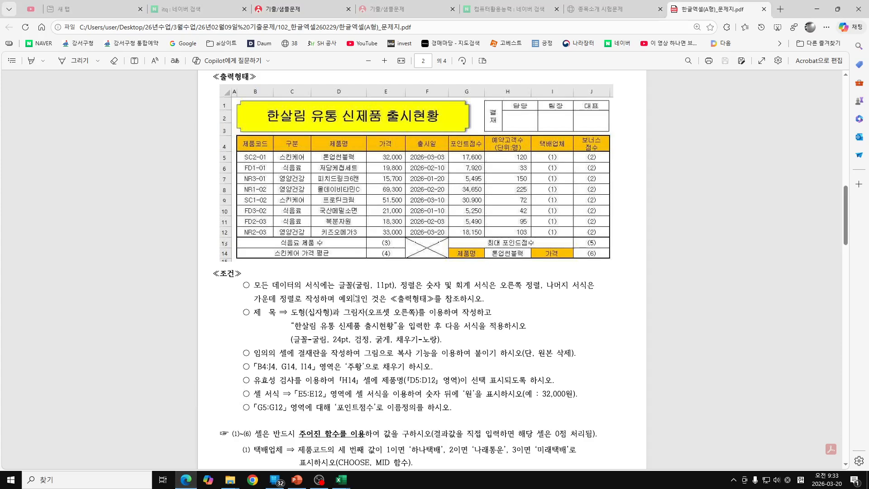
key(super+shift+s)
drag(223, 86, 615, 139)
Step: Switch back to the exam workbook in Excel, paste the captured image and place it beside the table, across columns L to W
click(341, 480)
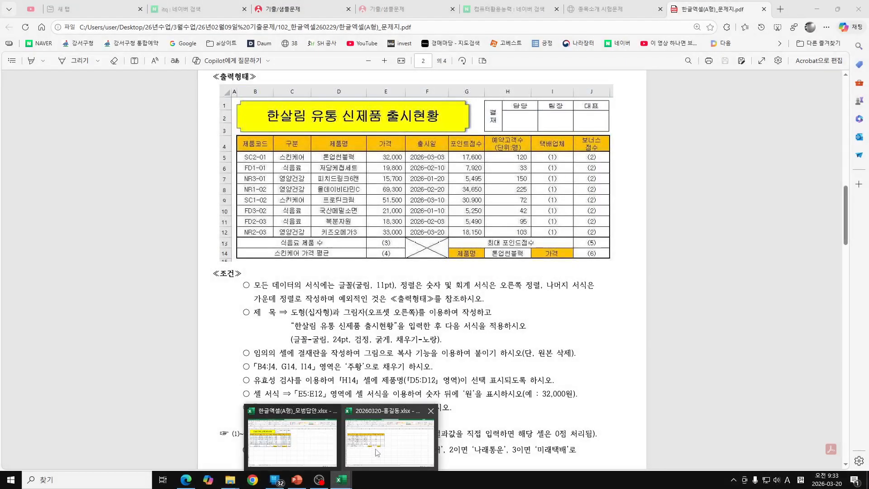
click(368, 456)
right_click(306, 344)
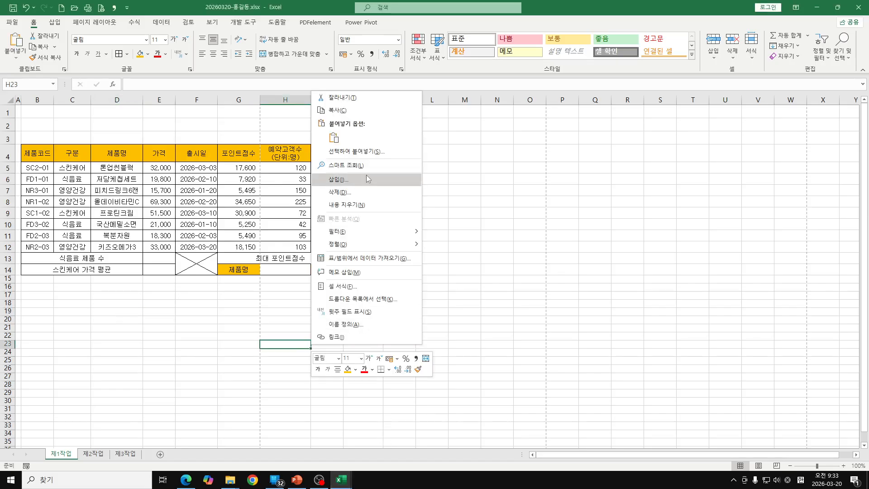
click(334, 138)
drag(446, 391, 593, 183)
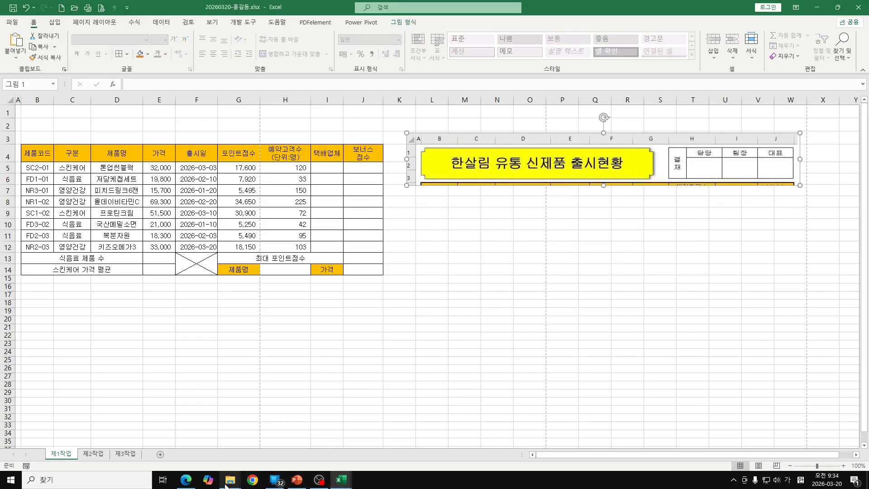
Step: Switch to the exam PDF in Edge and capture a screenshot of the title and approval box conditions
click(186, 480)
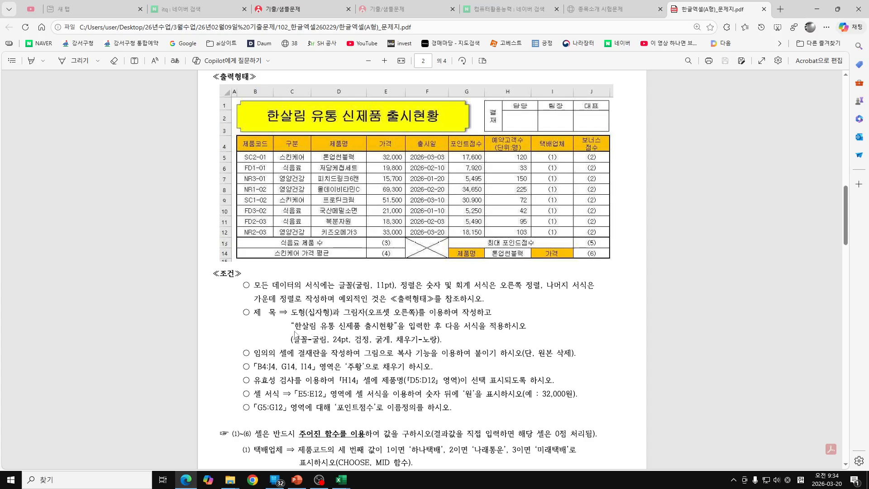
key(super+shift+s)
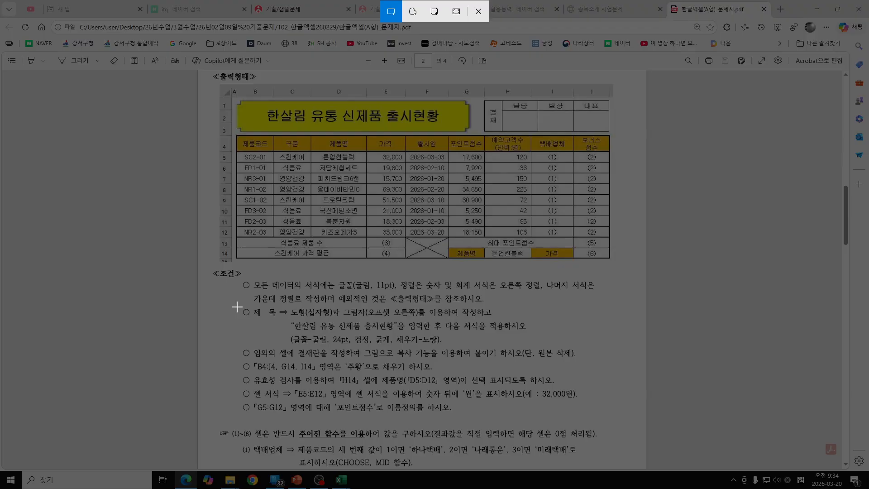
drag(239, 307, 580, 360)
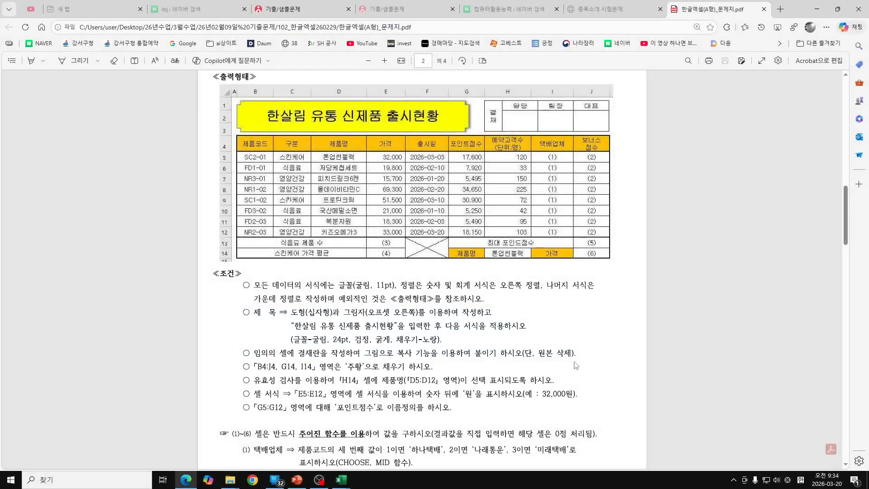
Step: Switch back to the exam workbook in Excel, paste the conditions image below the sample title image and make it slightly taller
mouse_move(341, 479)
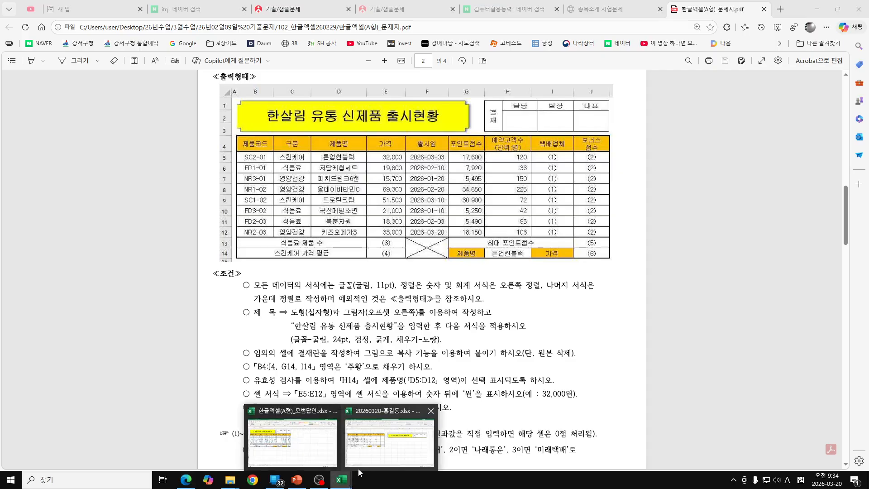
click(390, 453)
right_click(523, 318)
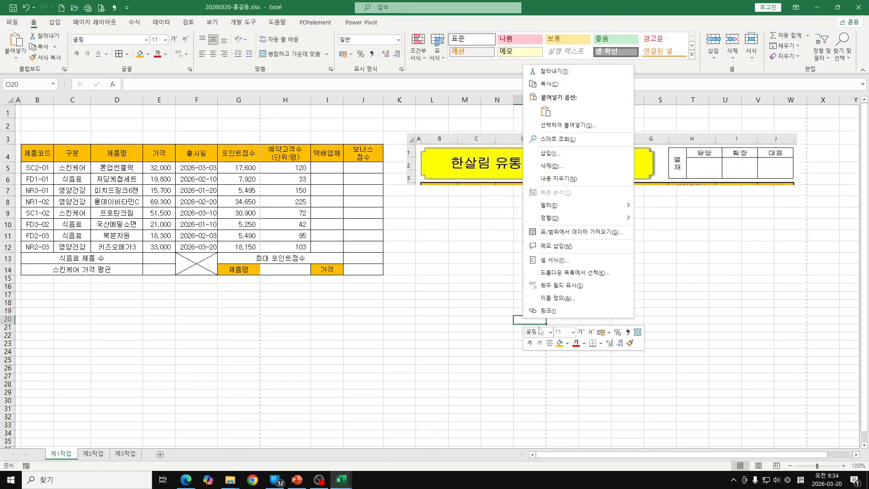
click(546, 112)
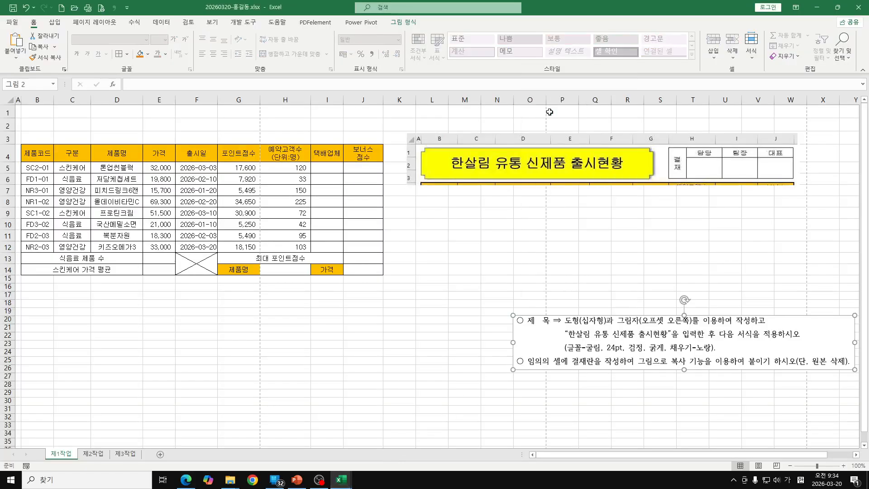
drag(604, 325, 520, 209)
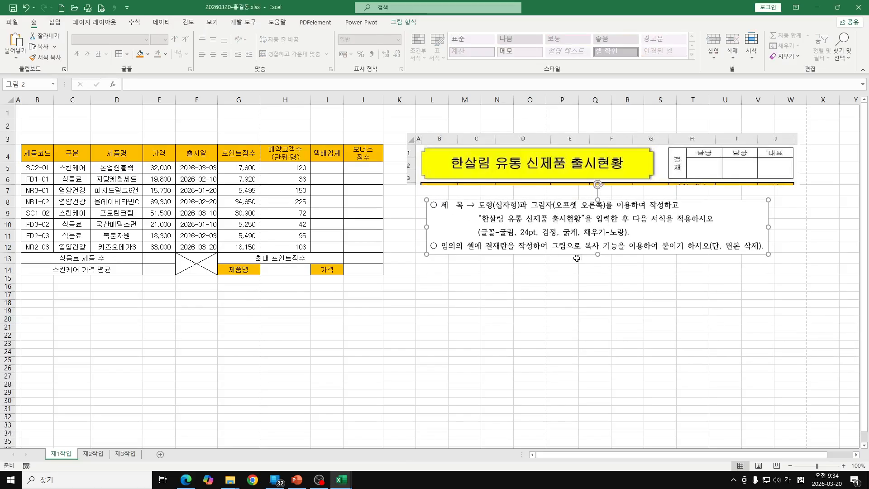
drag(598, 257, 596, 265)
click(476, 318)
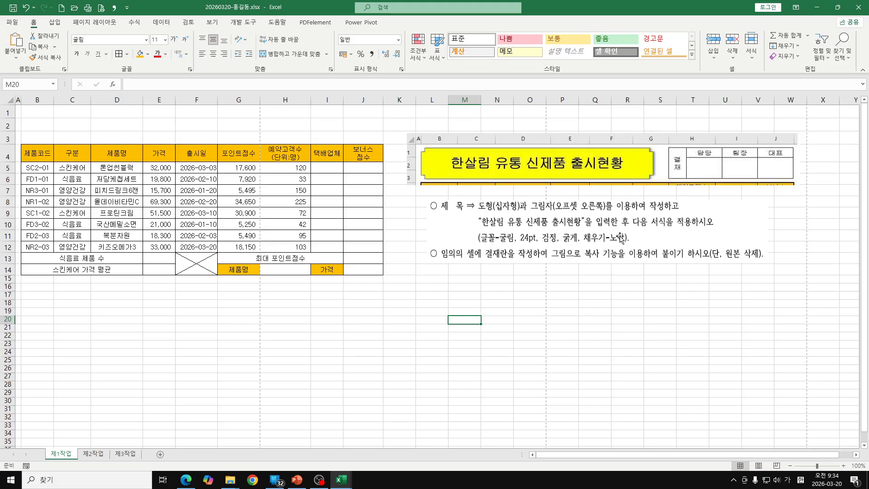
click(285, 327)
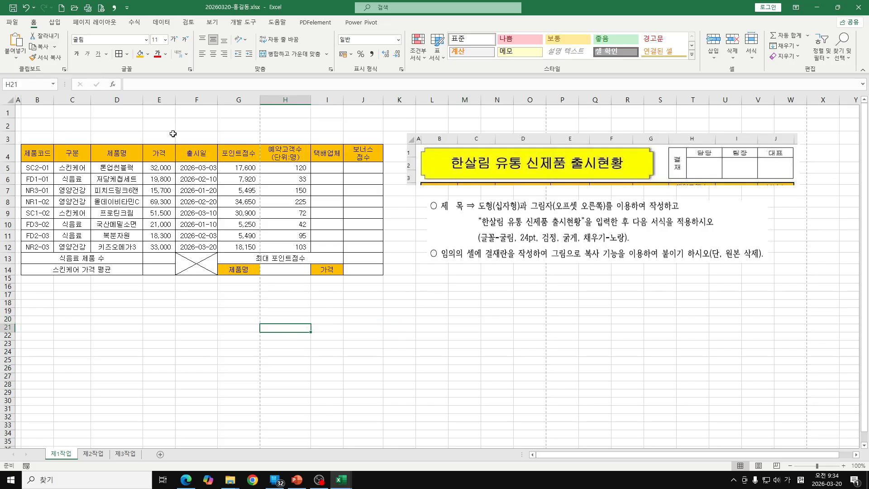
Step: Insert a cross shape (십자형) over B1:G3 above the table, about 12.94 cm wide and 2.09 cm high
click(52, 26)
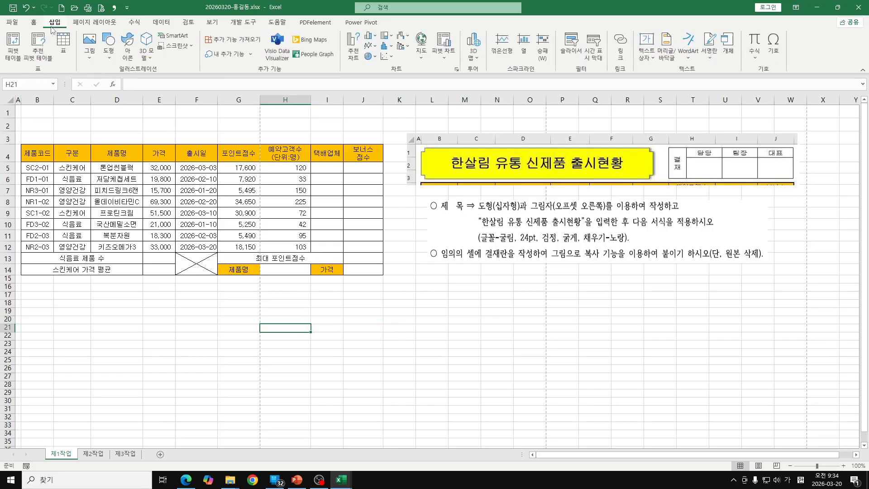
click(108, 60)
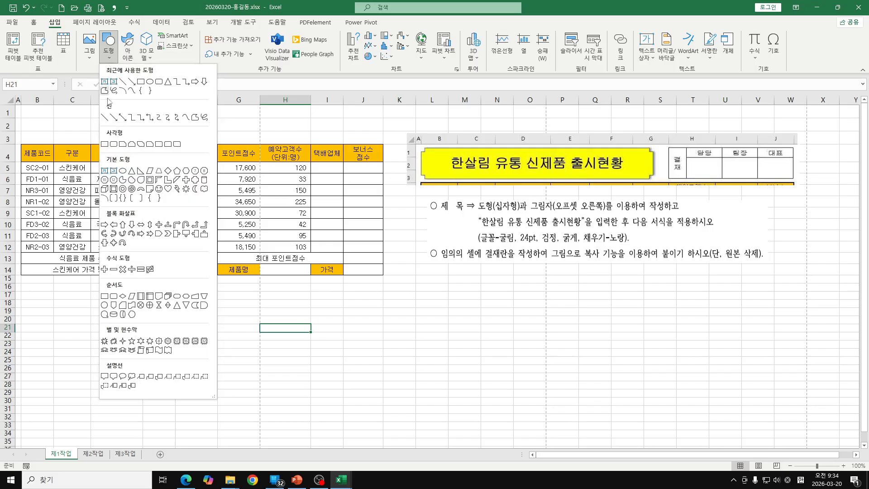
click(186, 180)
drag(26, 107, 240, 143)
drag(27, 126, 21, 126)
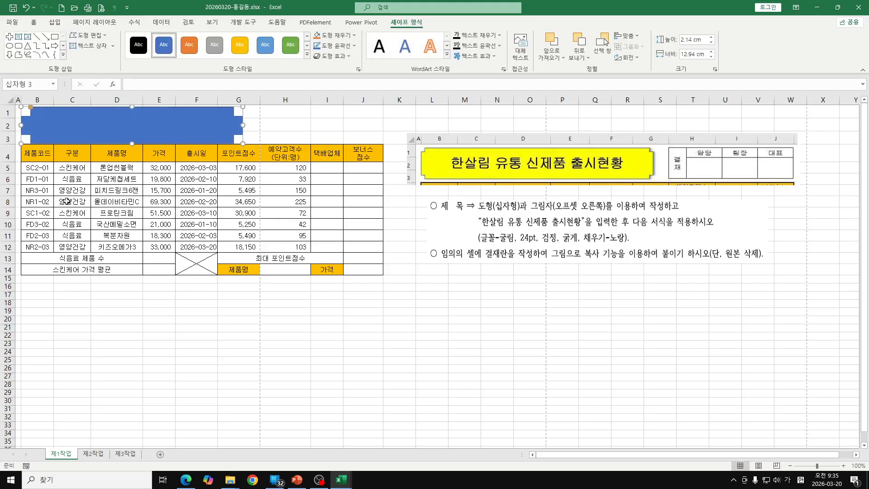
drag(132, 143, 132, 143)
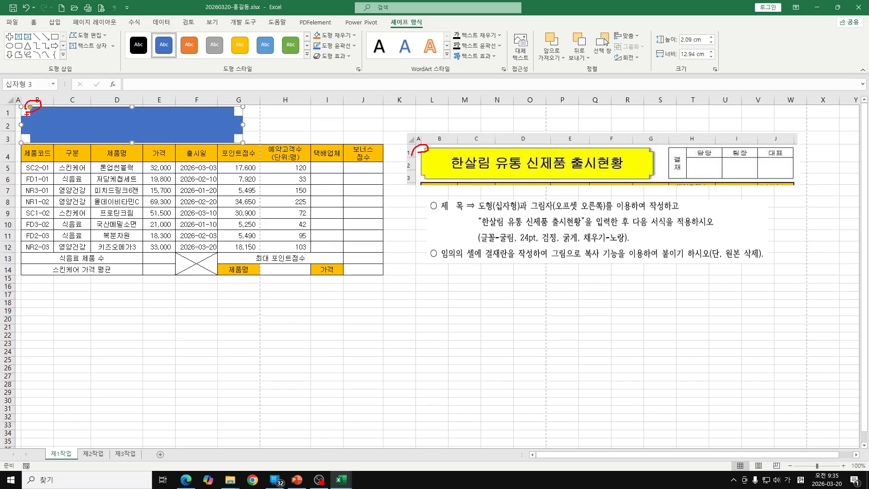
Step: Reduce the corner notches of the cross shape to match the sample title shape
key(Escape)
drag(30, 108, 25, 109)
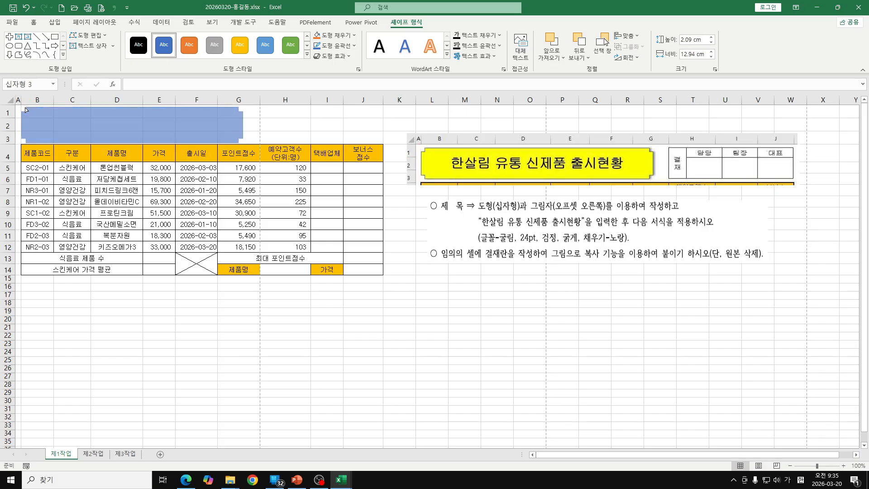
drag(26, 110, 25, 109)
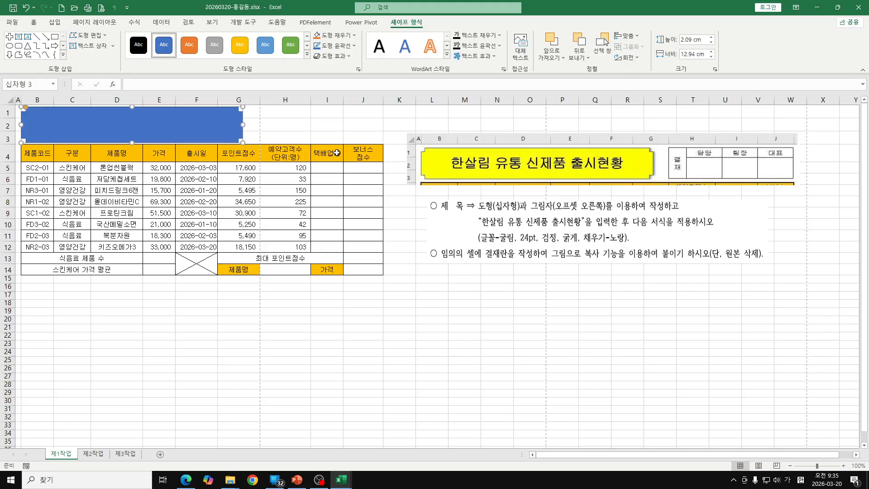
Step: Enter the title 한살림 유통 신제품 출시현황 in the cross shape
text(한살)
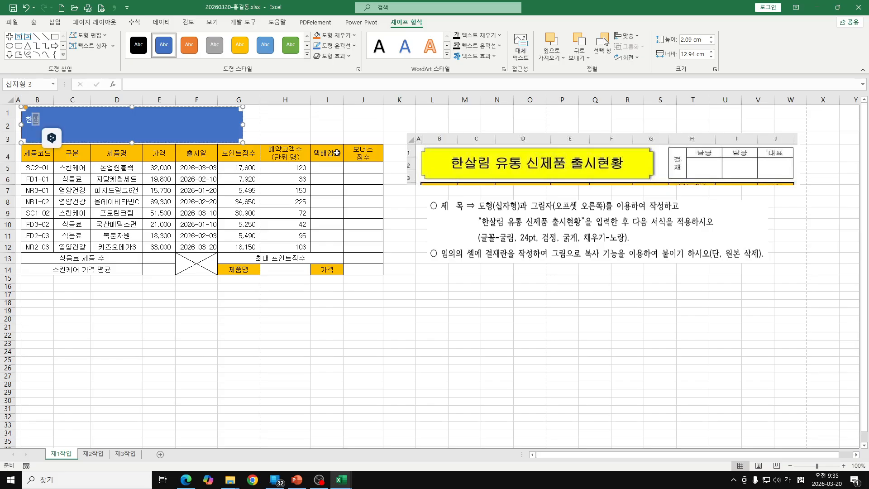
text(림 유)
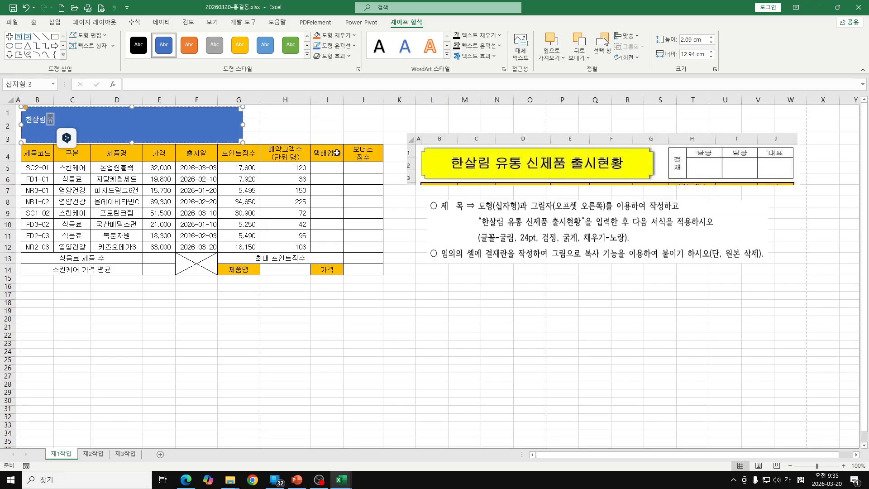
text(토ㅇ 신제)
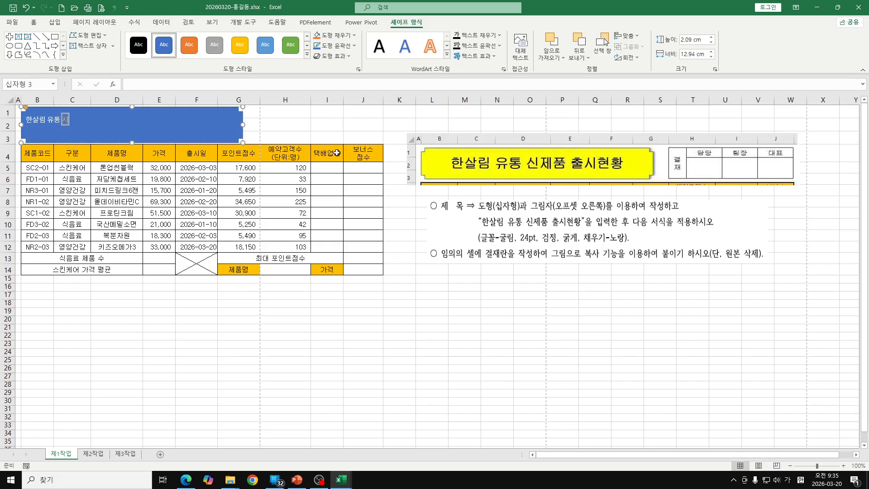
text(품)
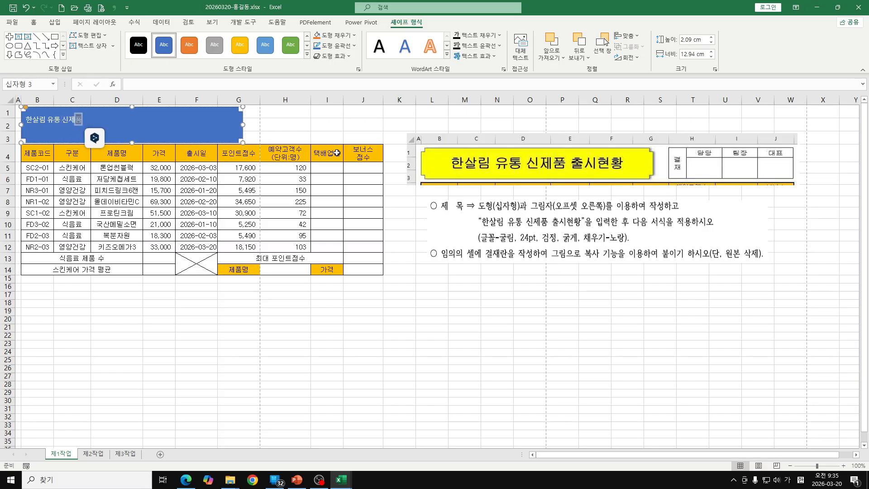
text( 추)
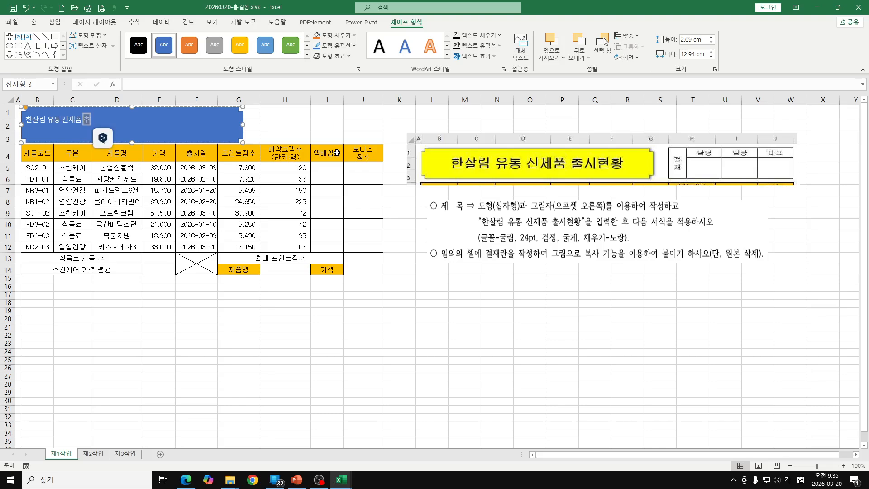
text(시현황)
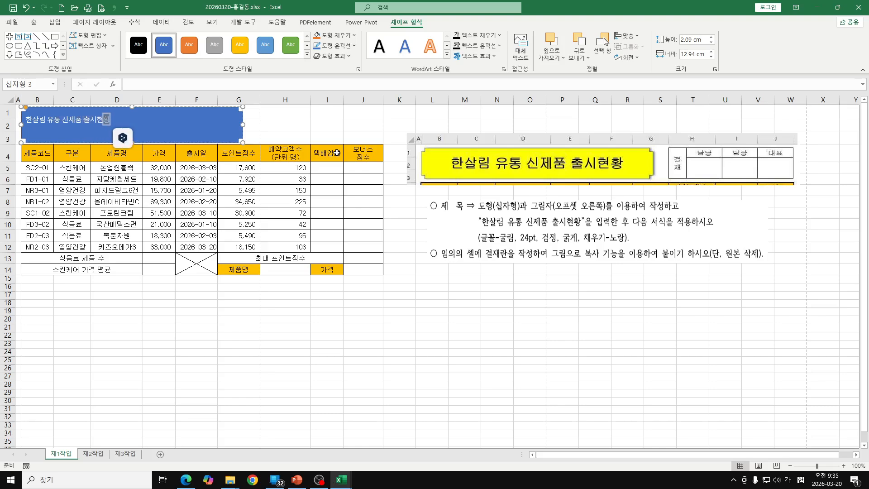
Step: Set the font of the title shape's text to 굴림
click(218, 131)
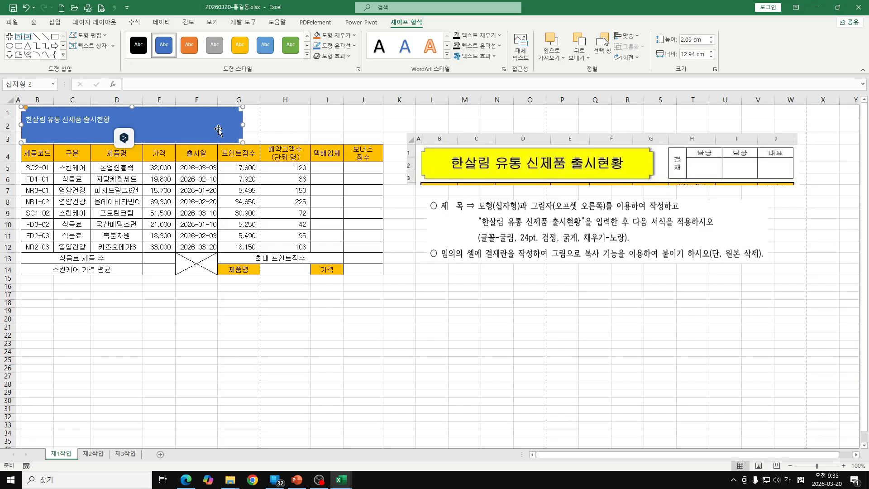
click(33, 23)
click(118, 40)
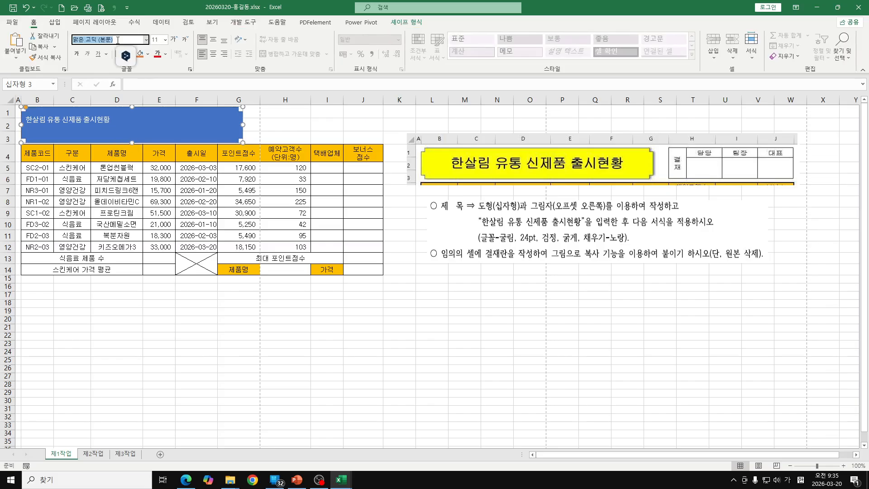
text(ㄱ)
text(ㅜㄹ)
text(림)
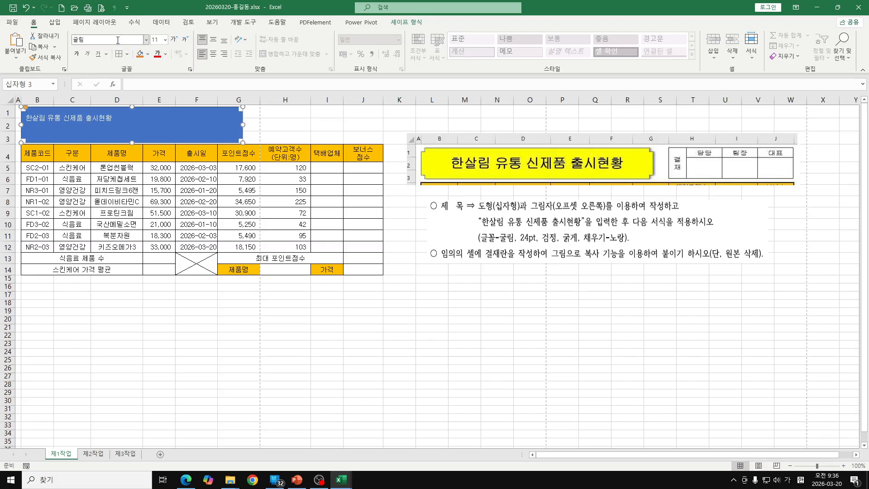
key(Return)
Step: Set the title text size to 24 pt and center it horizontally and vertically in the shape
click(157, 39)
text(24)
key(Return)
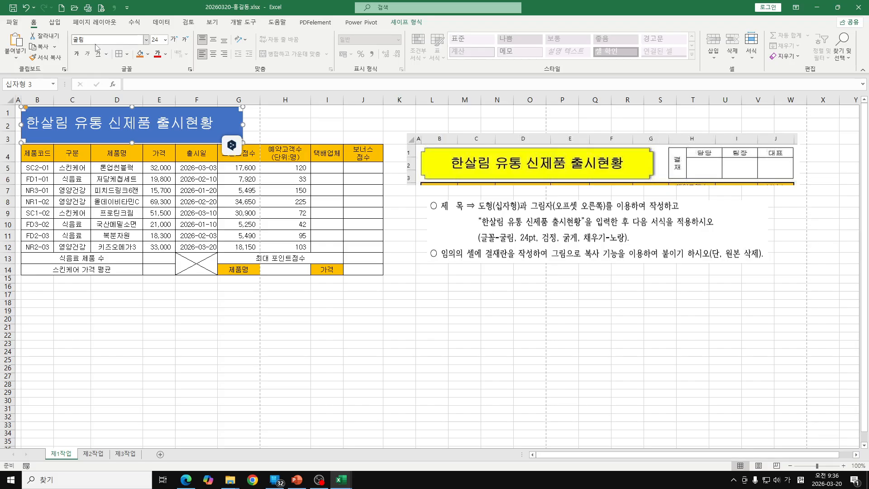
click(212, 54)
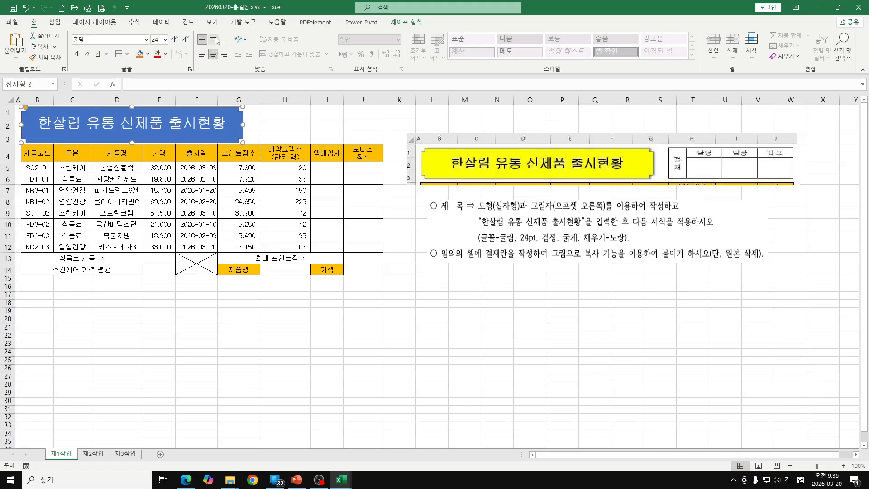
click(214, 41)
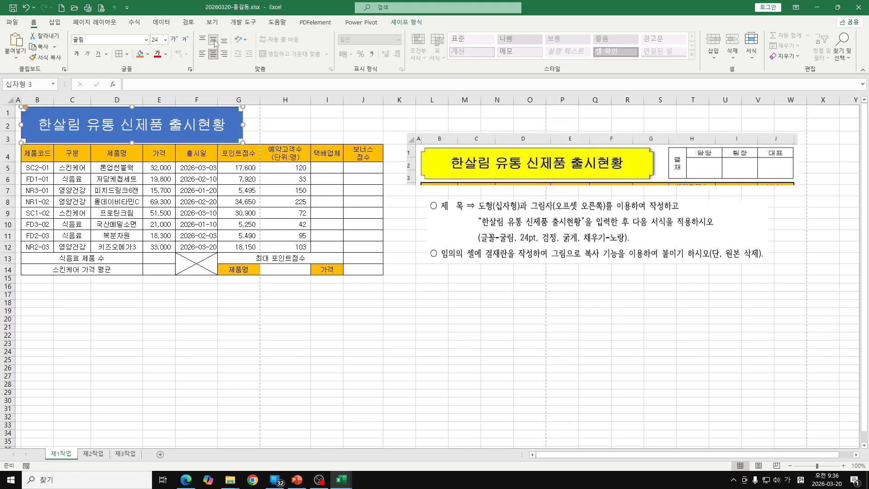
Step: Fill the cross-shaped title with standard yellow and set its text color to black
click(148, 54)
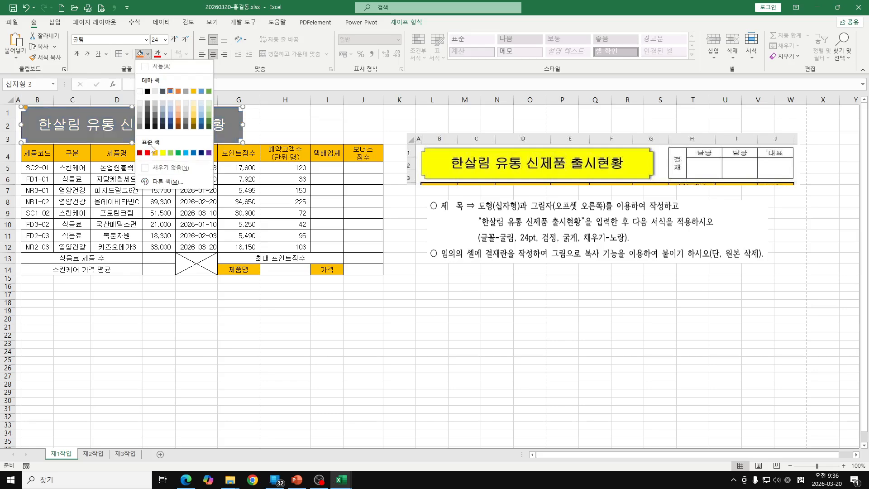
click(163, 153)
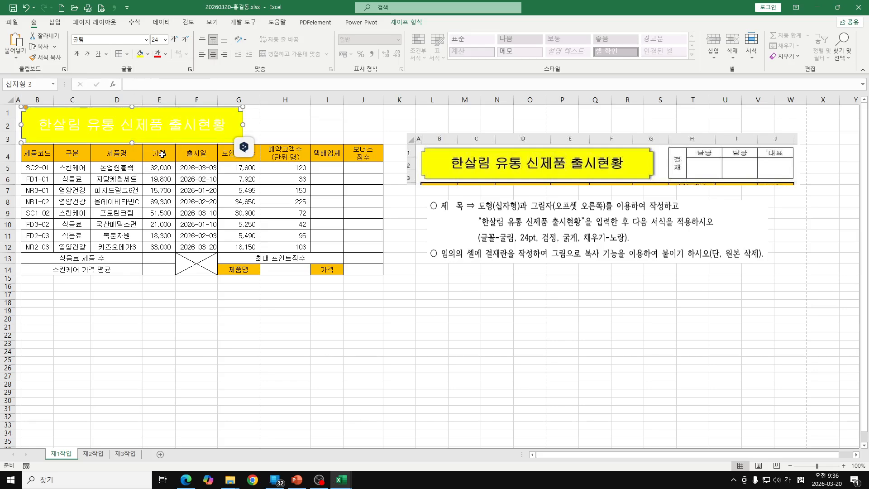
click(165, 54)
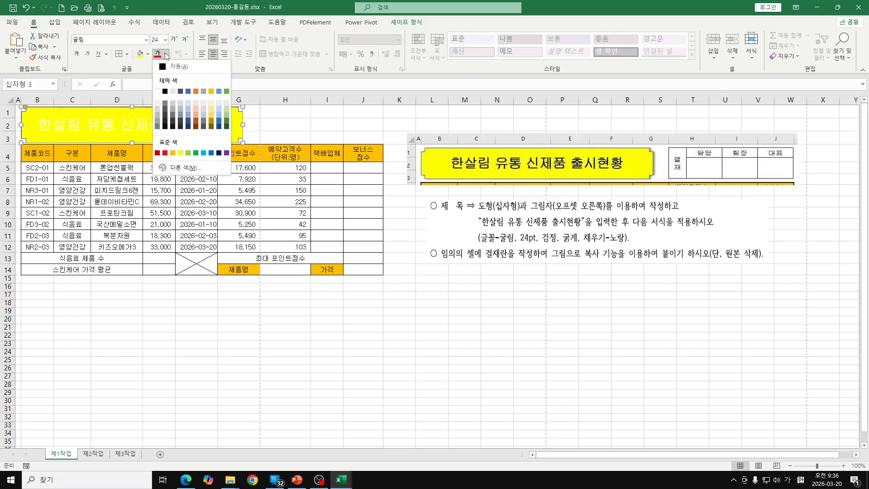
click(166, 92)
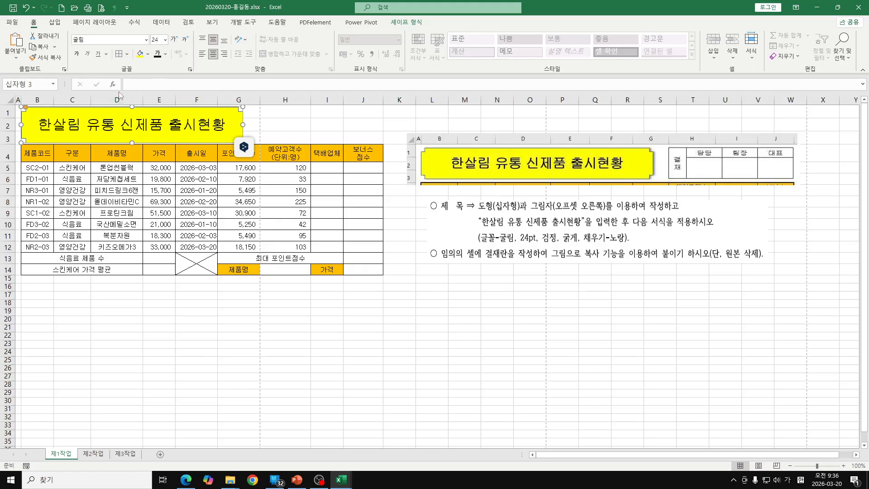
Step: Give the title shape a black outline and make its text bold
click(406, 23)
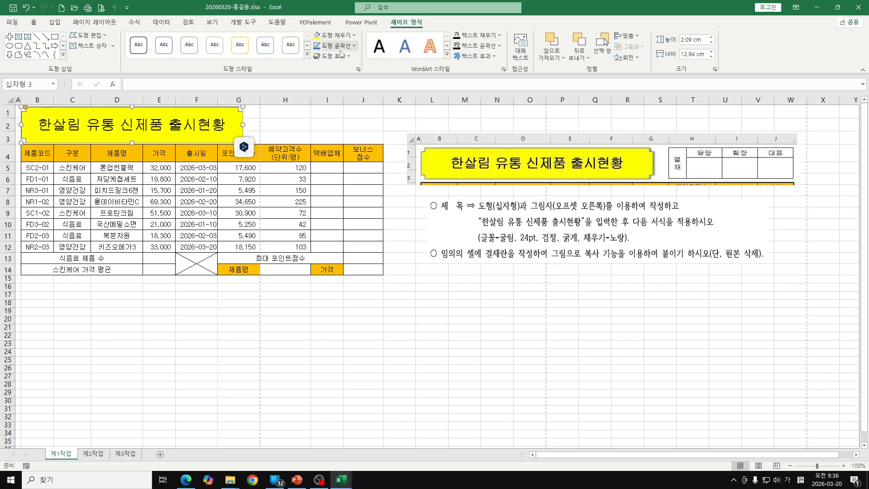
click(353, 46)
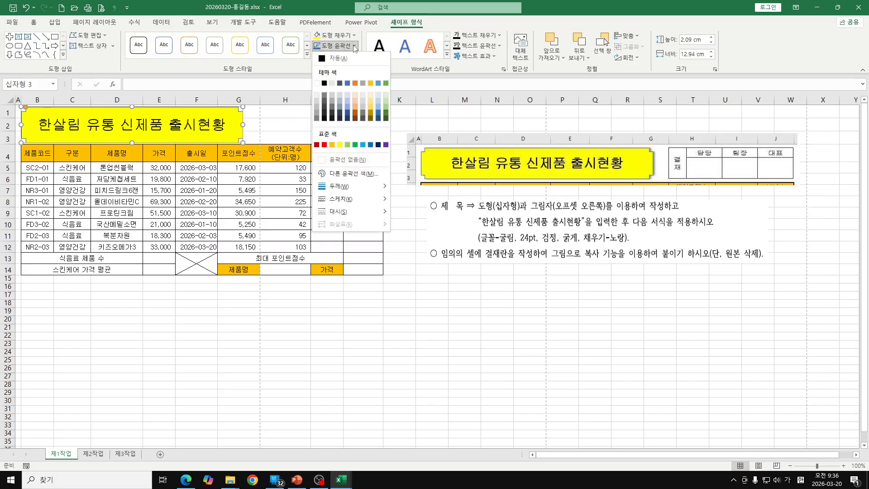
click(324, 83)
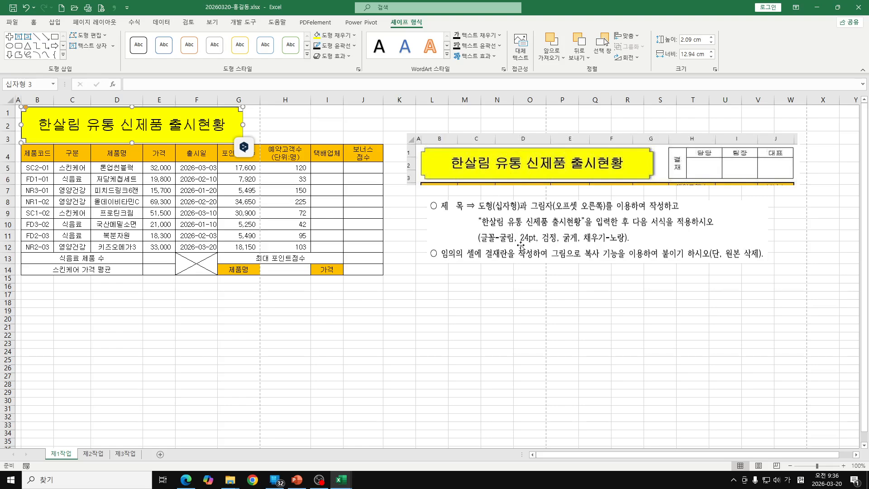
click(39, 25)
click(77, 55)
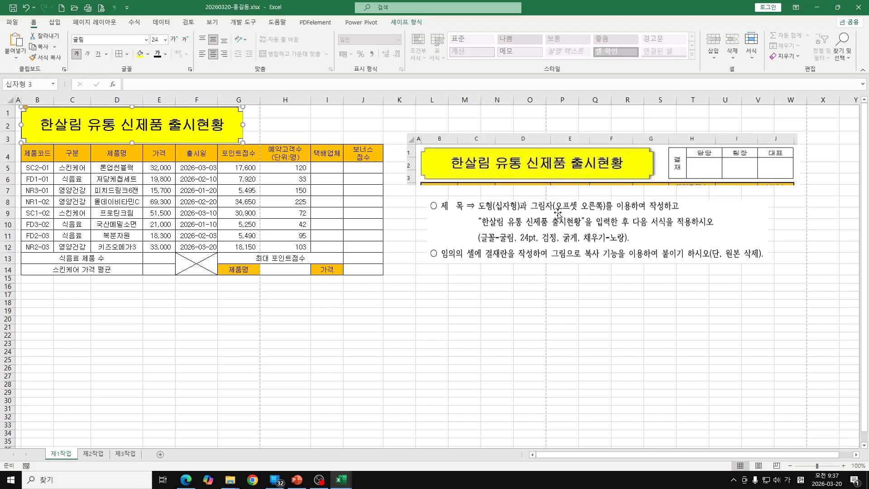
Step: Apply the outer offset-right (오프셋 오른쪽) shadow to the title shape
click(405, 22)
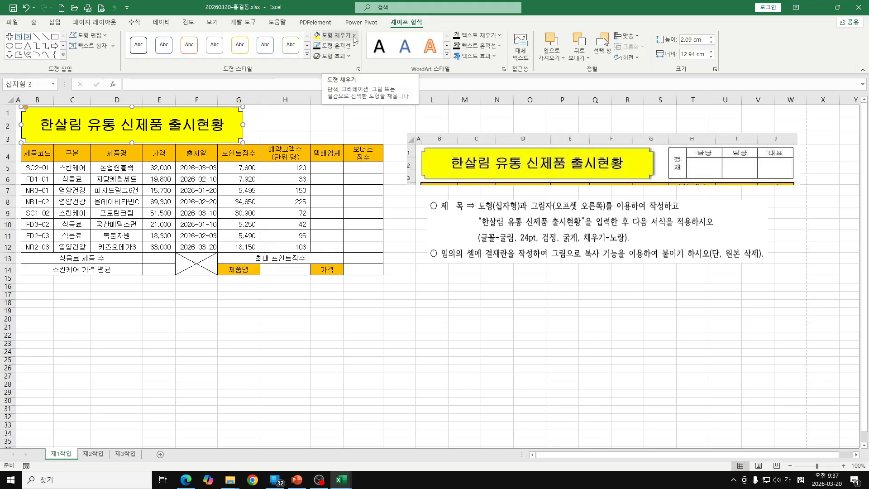
click(349, 57)
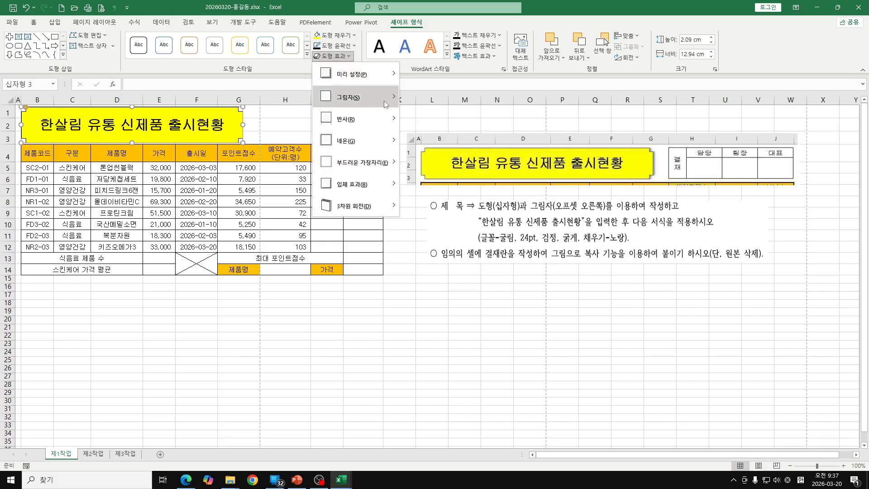
mouse_move(386, 105)
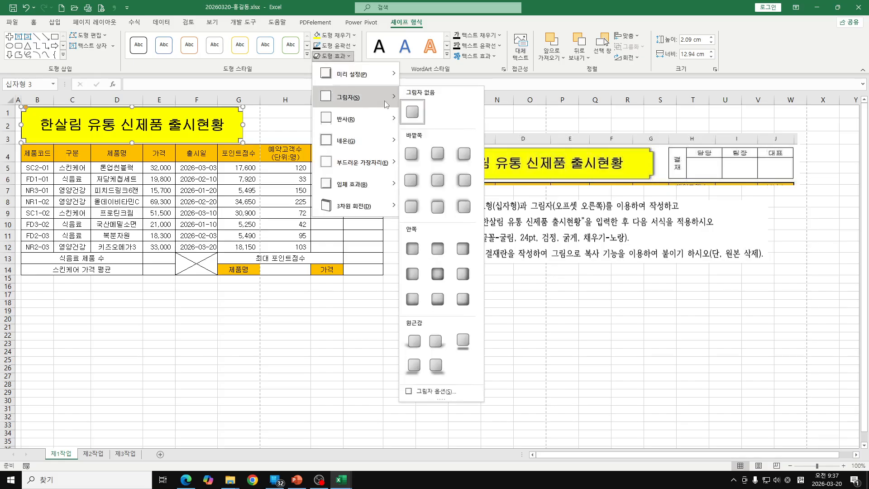
click(412, 180)
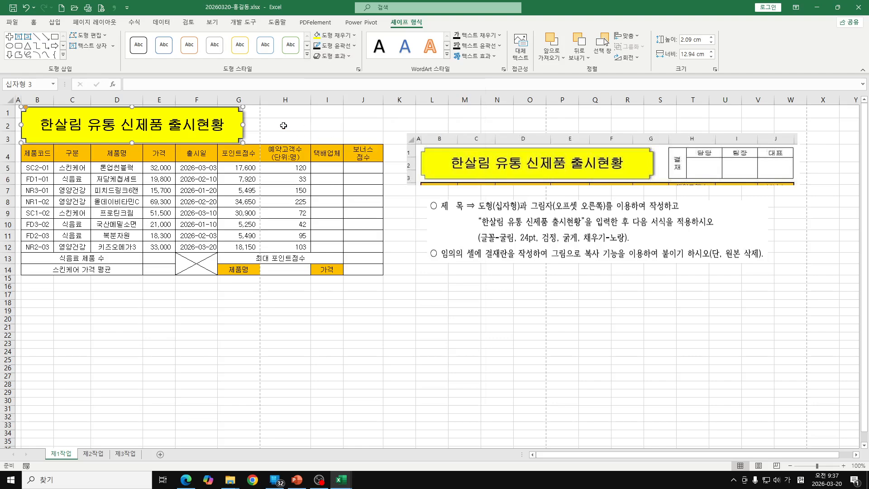
click(419, 290)
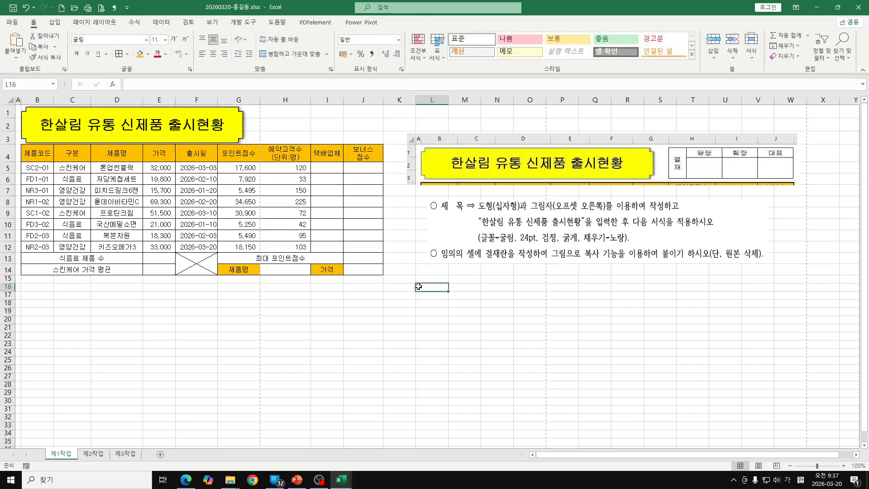
Step: Slightly reduce the title shape's height from its lower edge to leave a small gap above the table header
click(156, 141)
drag(132, 142, 132, 139)
click(447, 326)
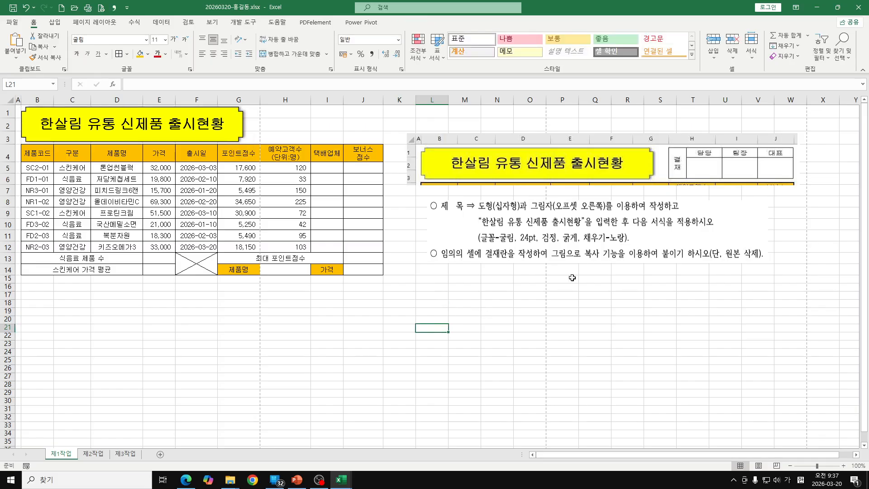
Step: Move the sample title picture up and the instruction picture aside so the reference images sit apart beside the table
drag(732, 162, 742, 163)
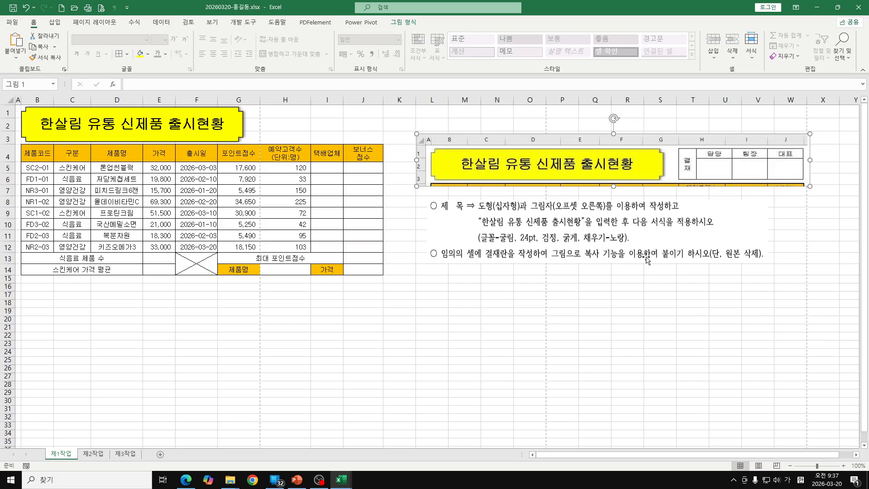
drag(510, 149, 583, 142)
drag(543, 205, 705, 205)
drag(655, 167, 590, 157)
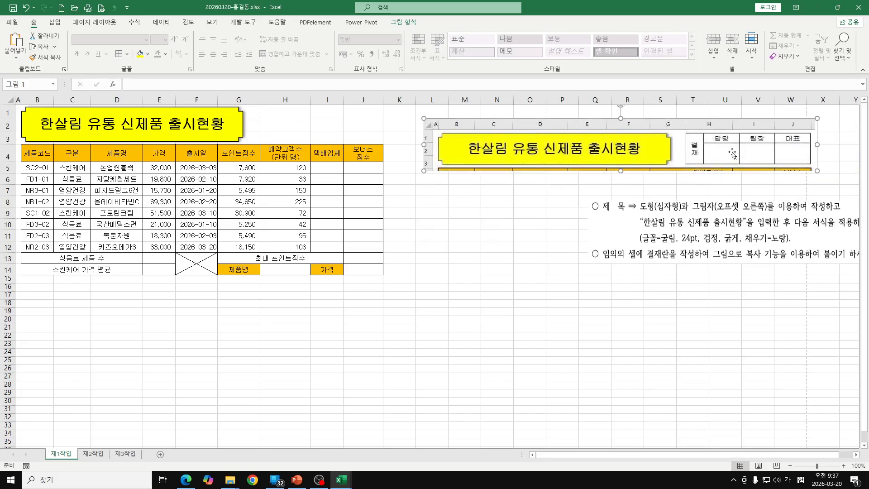
drag(438, 295, 543, 384)
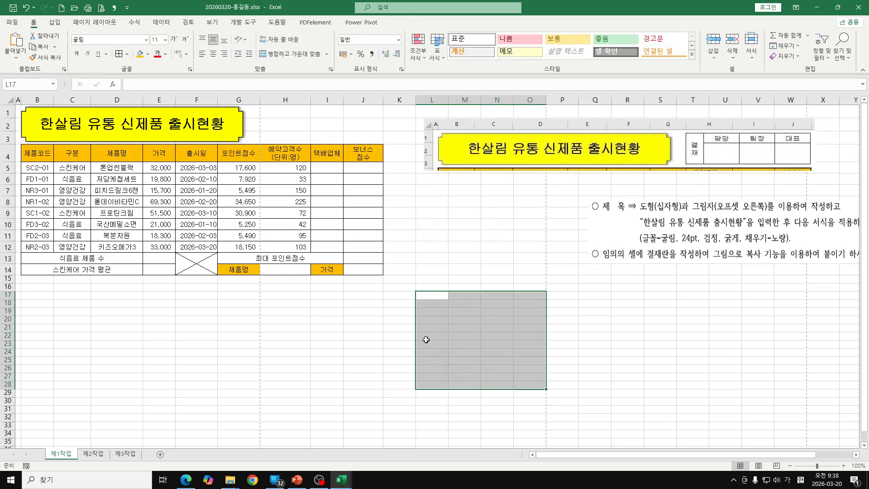
click(443, 331)
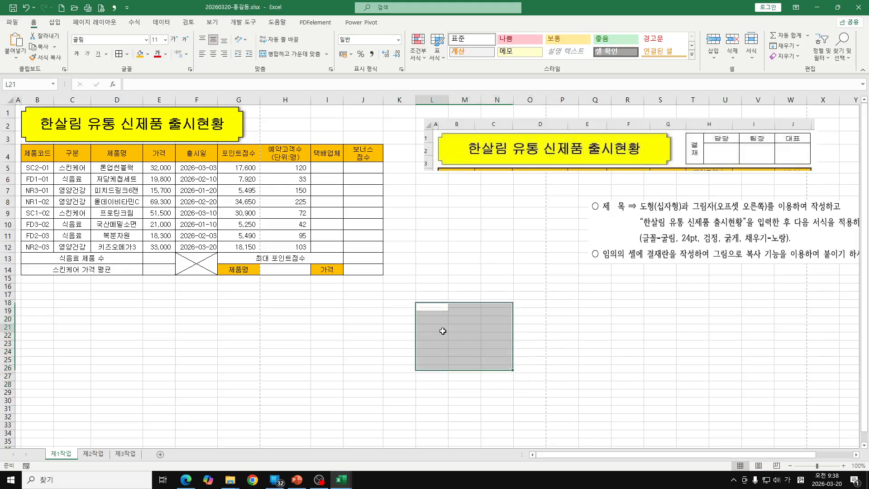
click(460, 290)
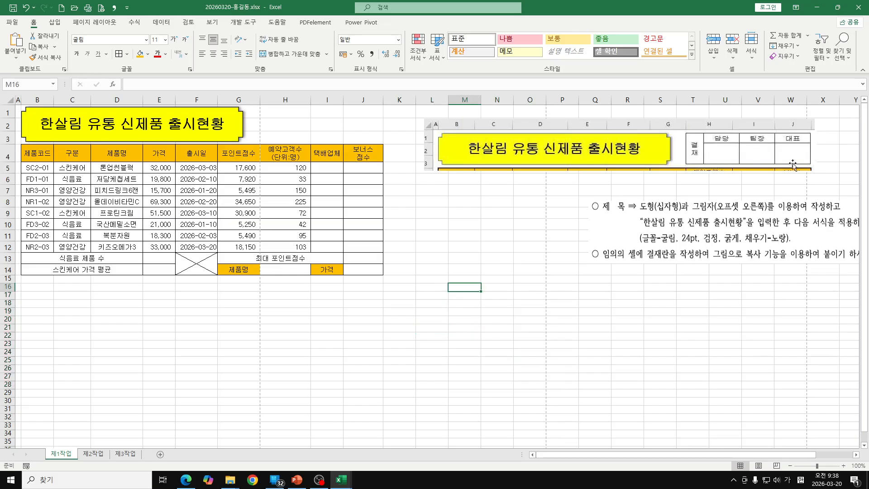
Step: Apply all borders to the range M16:P17 for the approval box
drag(467, 287, 553, 300)
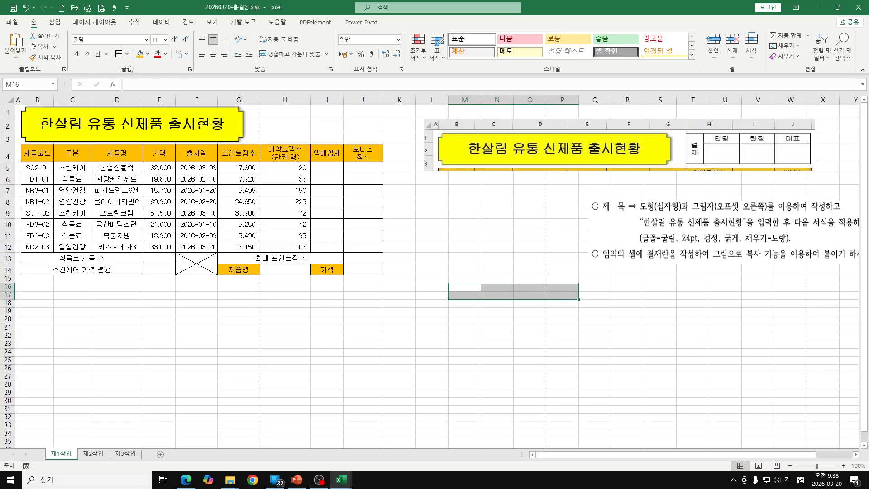
click(119, 54)
Step: Enter the approval box labels 결재, 담당, 팀장 and 대표 in cells M16 to P16
click(476, 287)
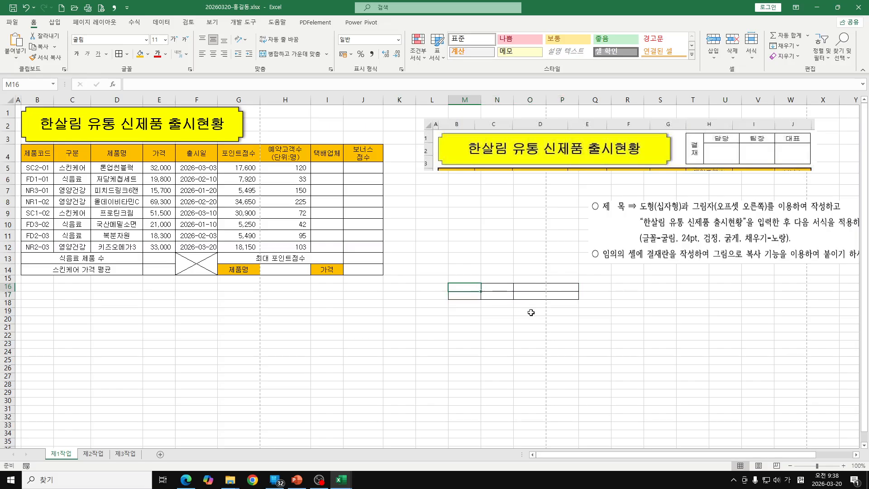
text(결재)
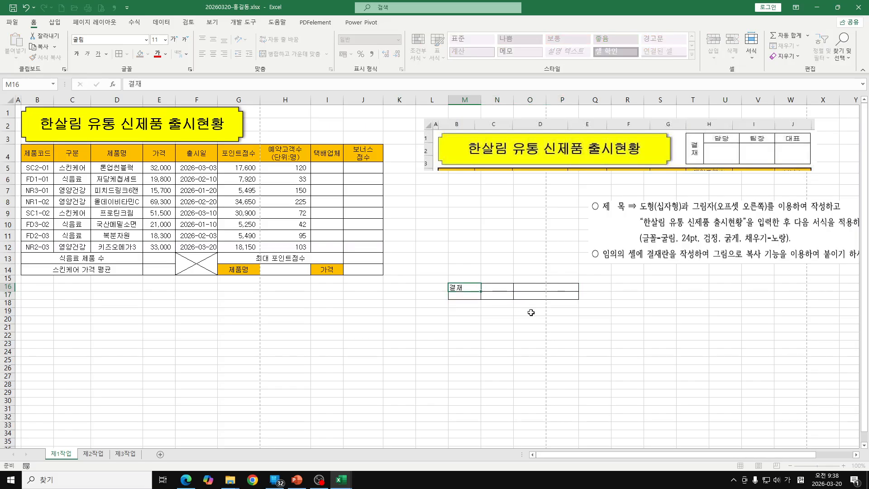
key(Tab)
text(담)
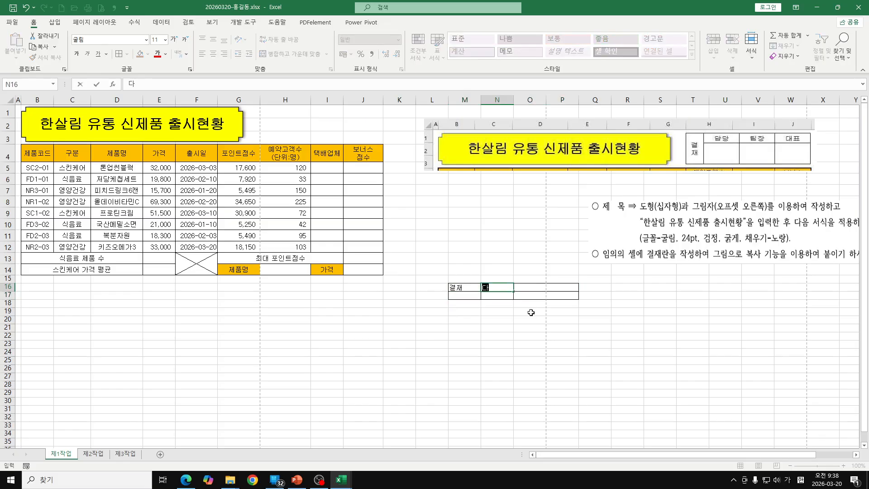
text(당)
key(Tab)
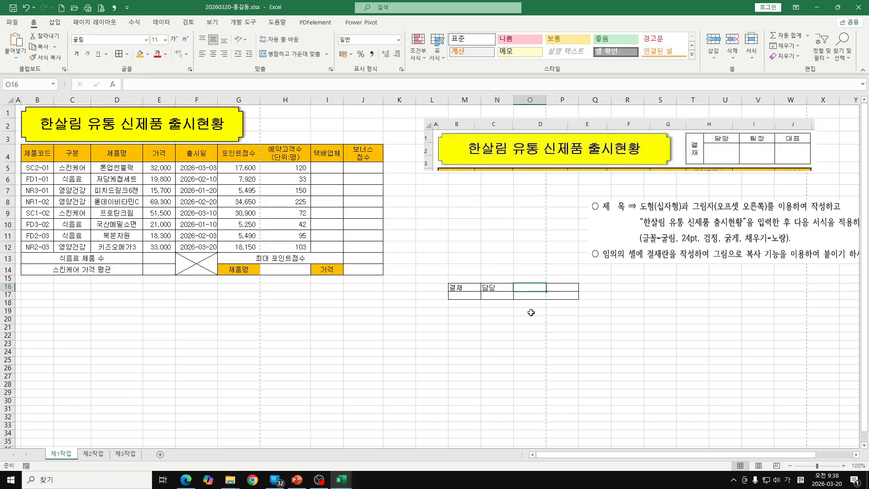
text(팀자)
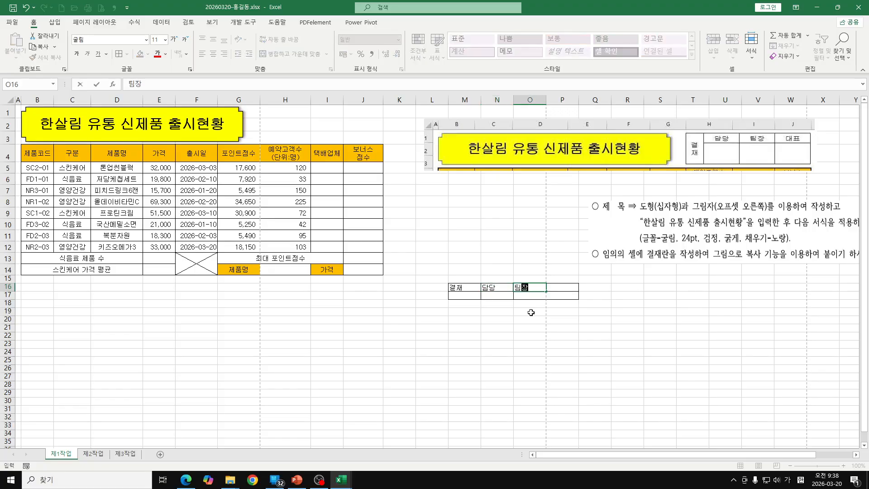
key(Tab)
text(대표)
key(Return)
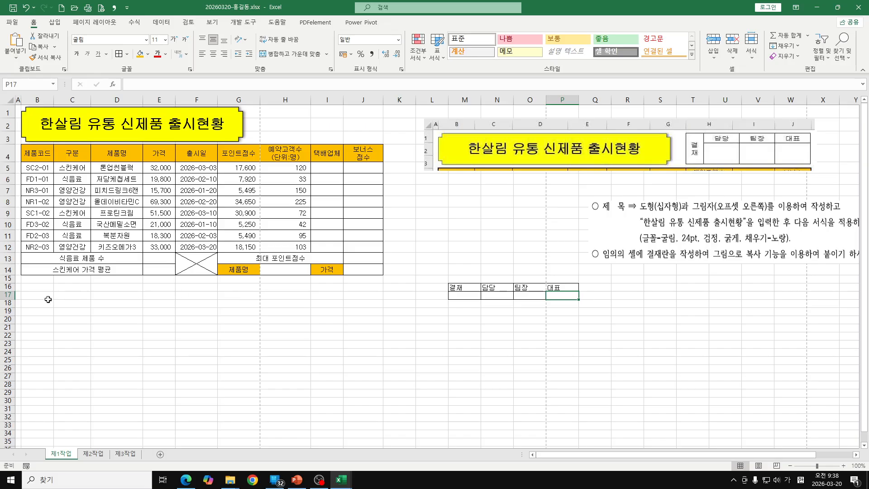
Step: Increase the height of row 16 and center the text of M16:P17 horizontally
drag(14, 291, 63, 311)
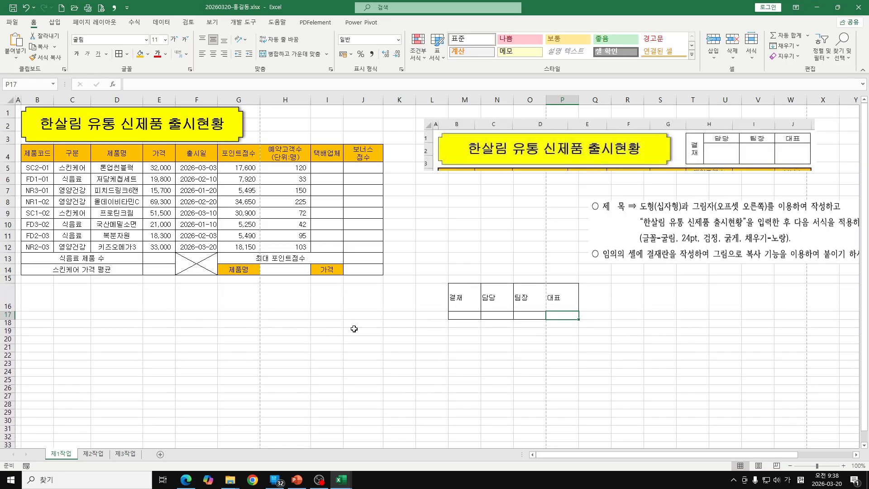
drag(457, 296, 550, 318)
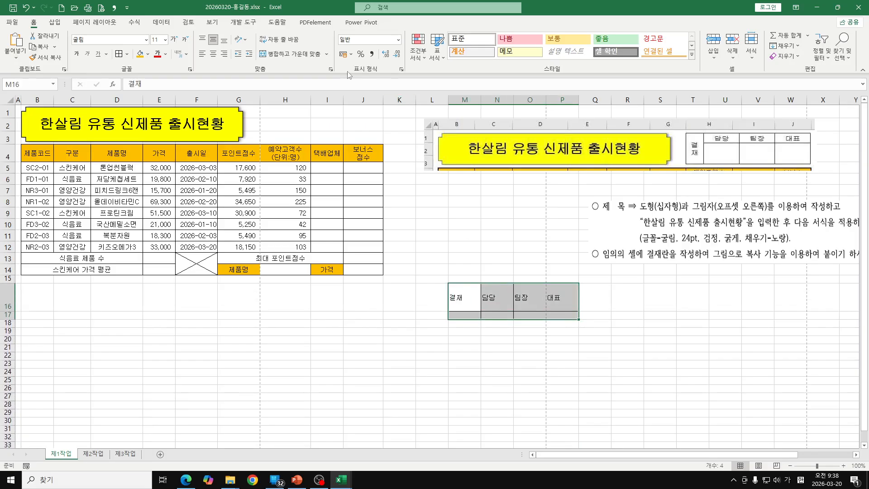
click(215, 55)
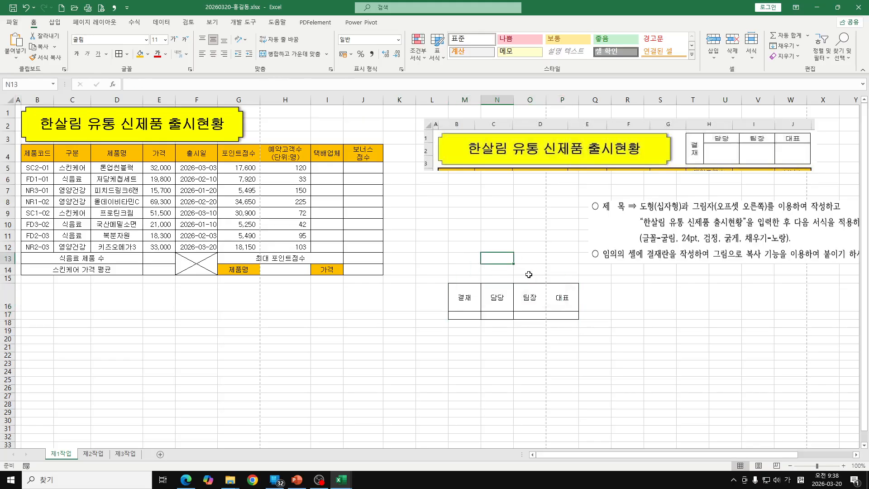
Step: Merge and center M16:M17 and set the 결재 label to vertical text (세로 쓰기)
drag(472, 299, 471, 315)
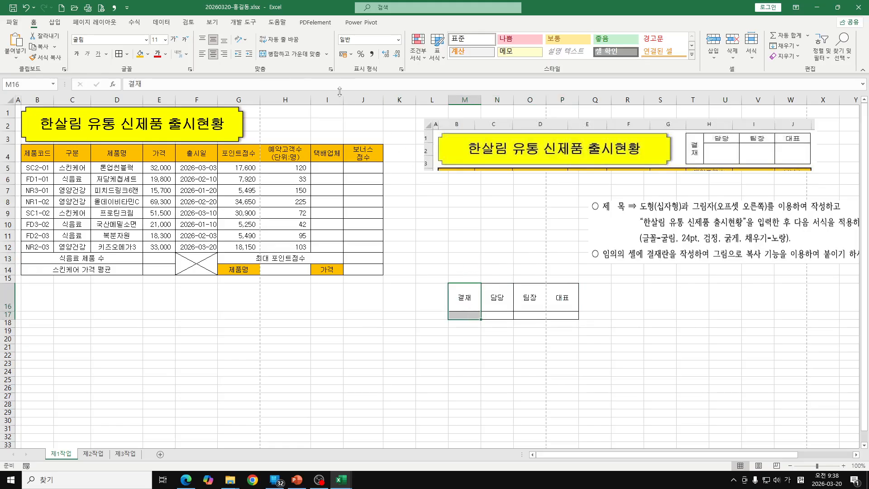
click(286, 54)
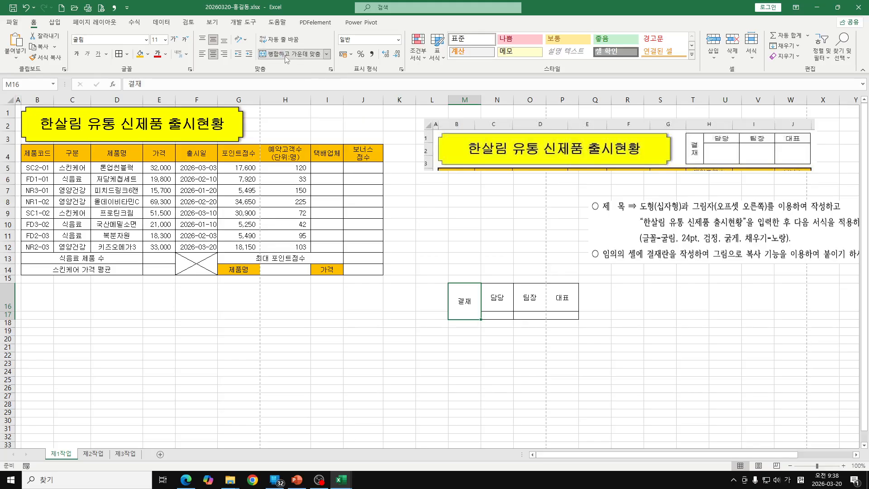
click(246, 42)
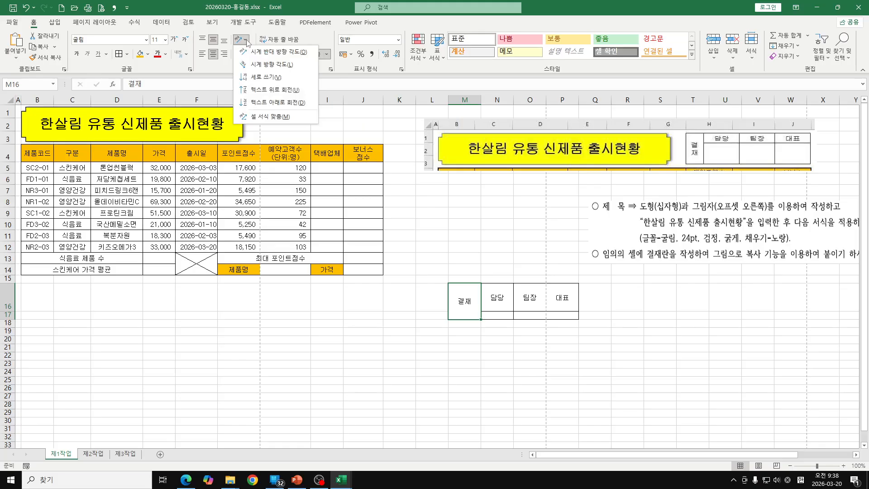
click(263, 77)
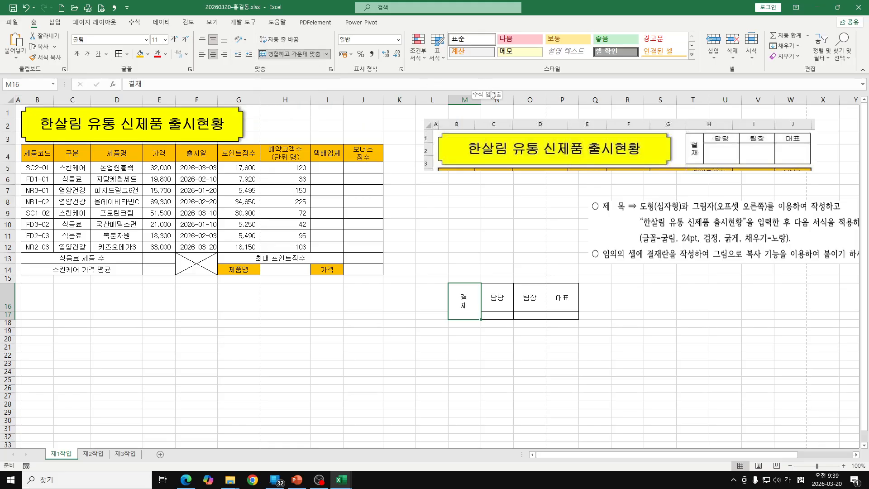
Step: Narrow column M to fit the vertical 결재 label and reduce the height of row 16
drag(481, 99, 465, 105)
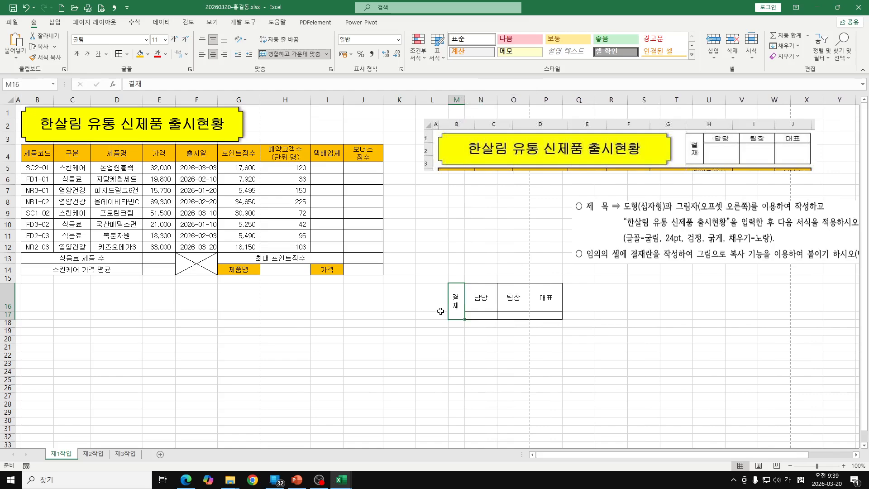
drag(13, 311, 21, 292)
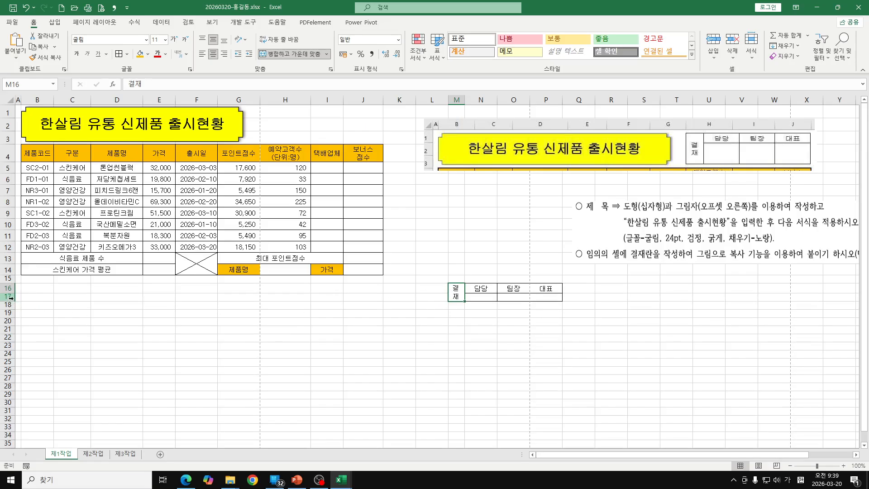
Step: Increase the height of row 17 and paste the approval box M16:P17 as a picture at H1
drag(13, 294, 13, 320)
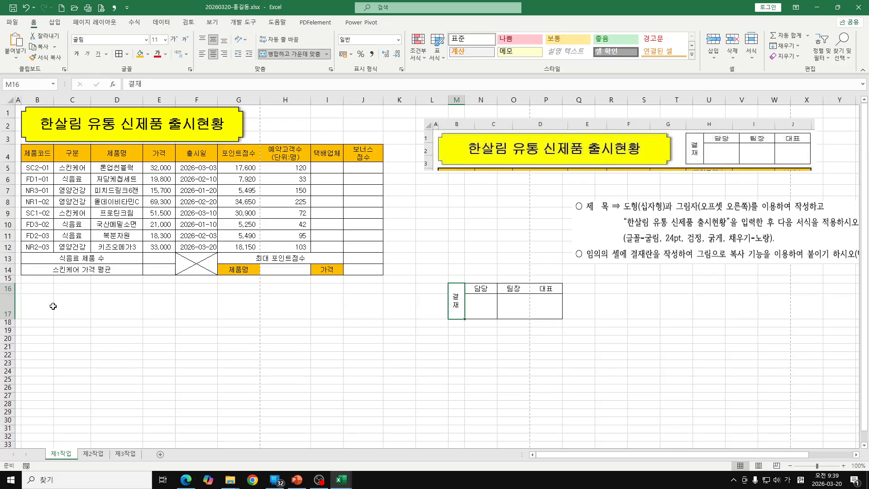
click(662, 322)
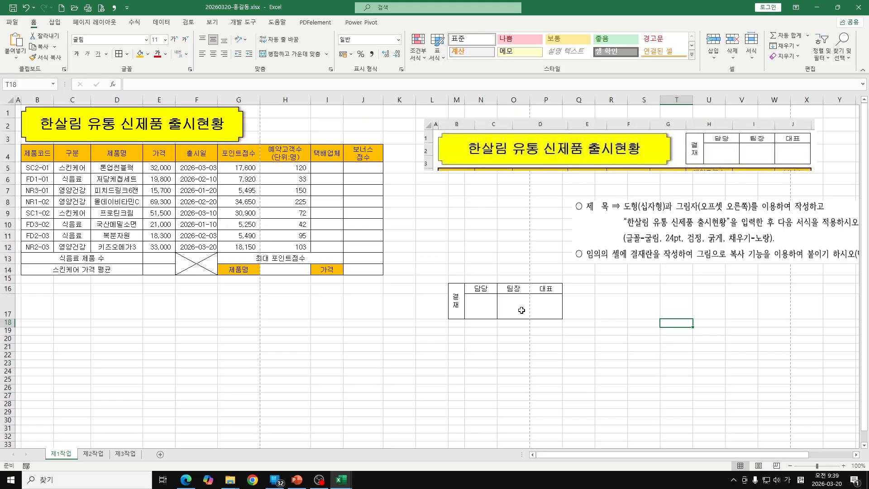
drag(458, 287, 545, 295)
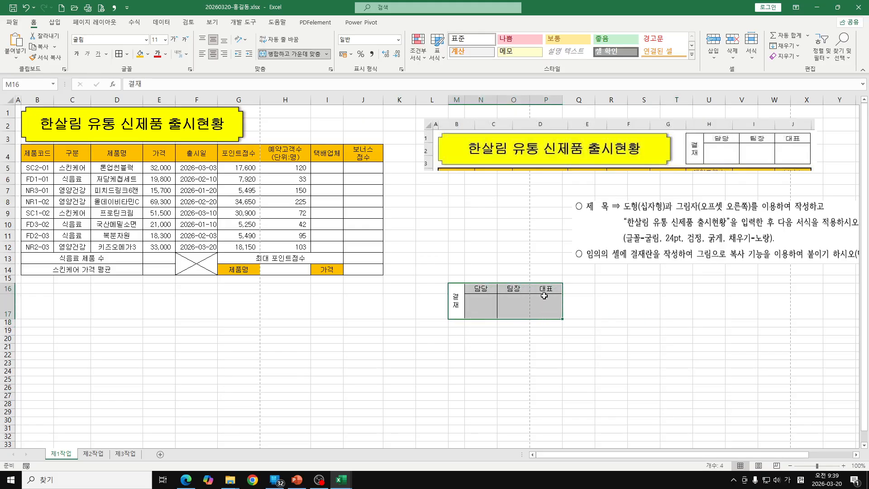
right_click(544, 296)
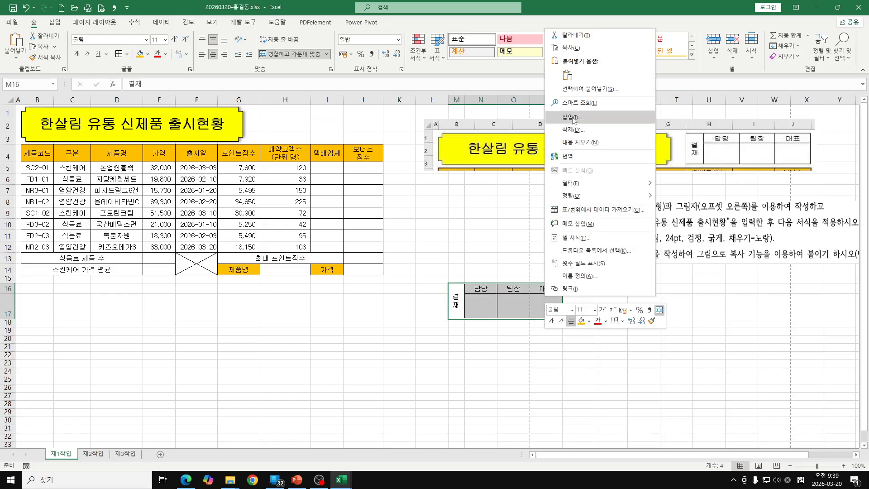
click(584, 51)
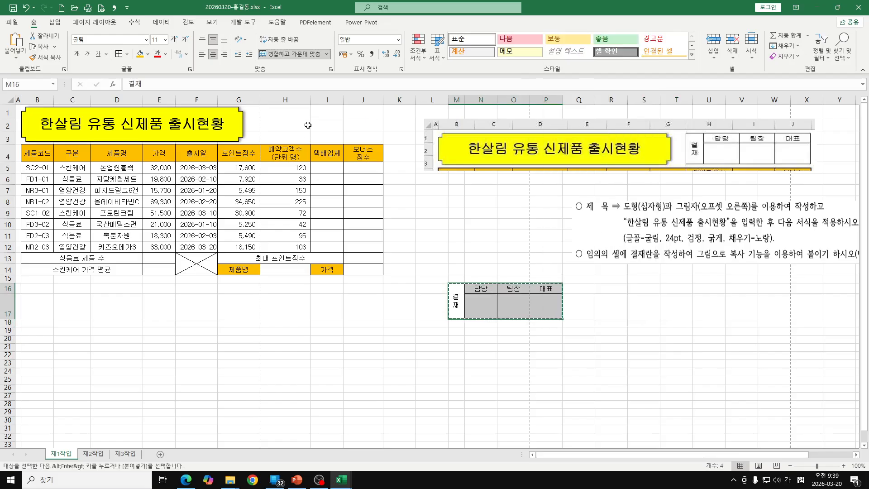
click(292, 113)
right_click(290, 113)
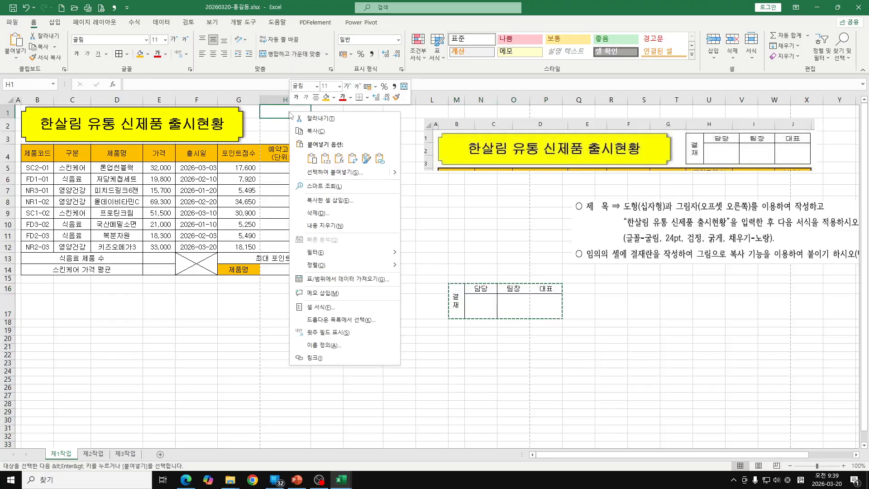
mouse_move(395, 175)
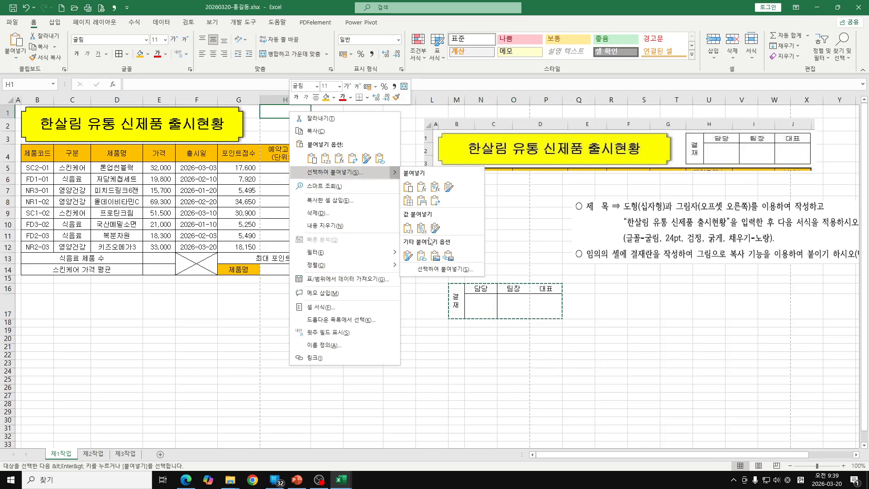
click(435, 256)
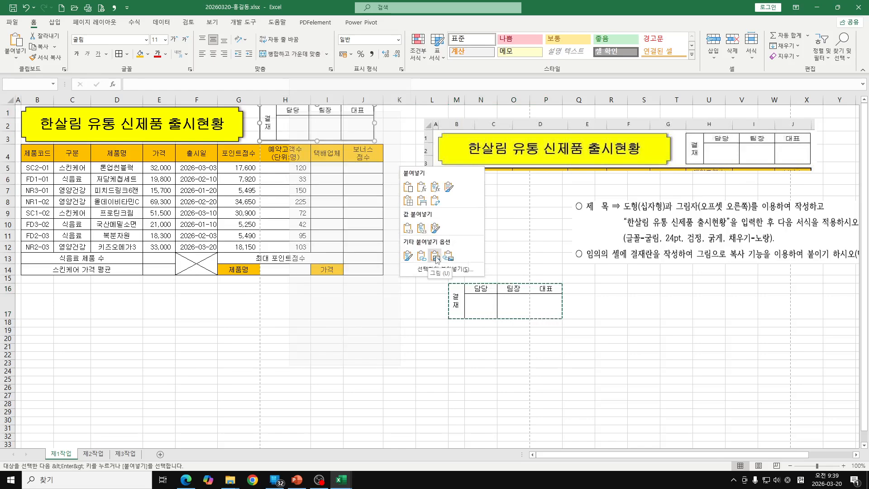
click(436, 255)
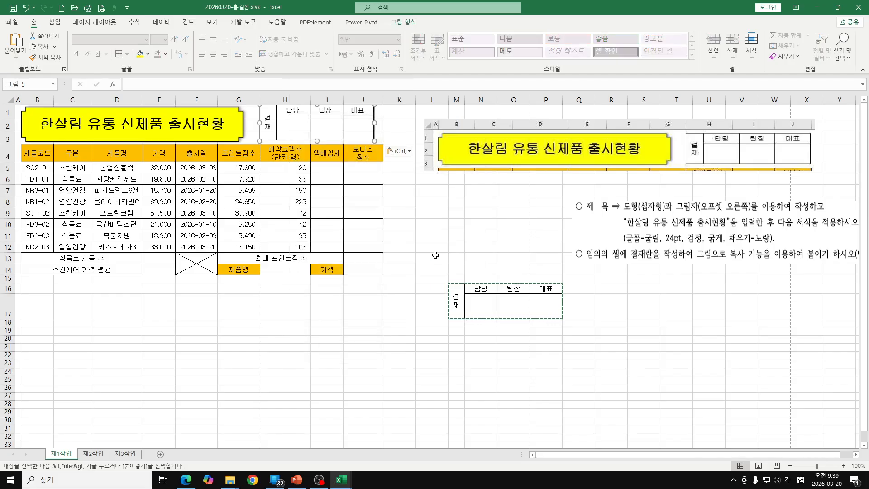
key(Delete)
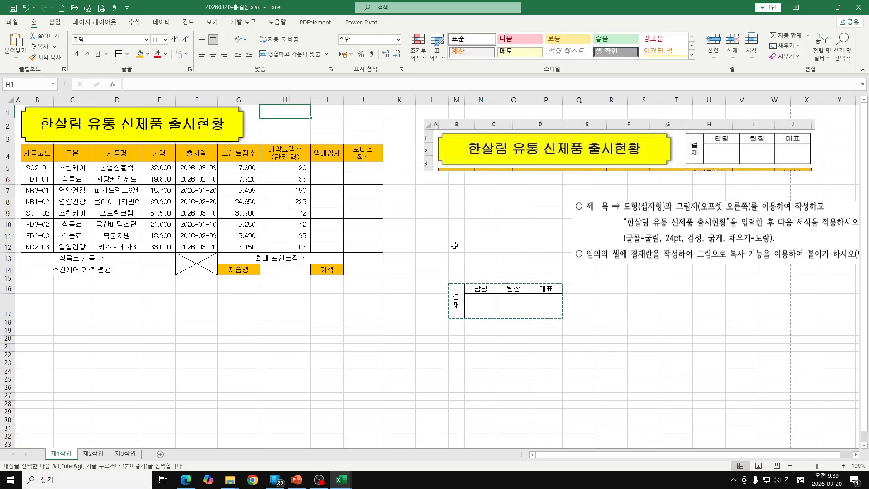
key(ctrl+z)
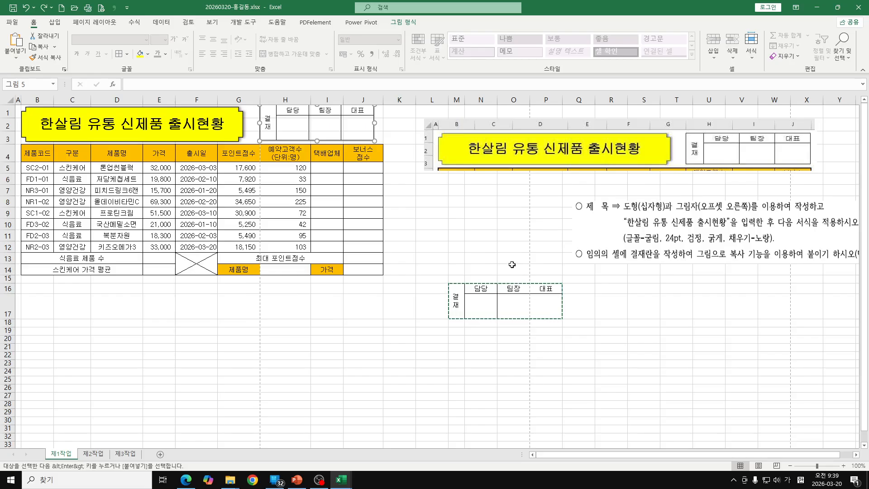
click(504, 247)
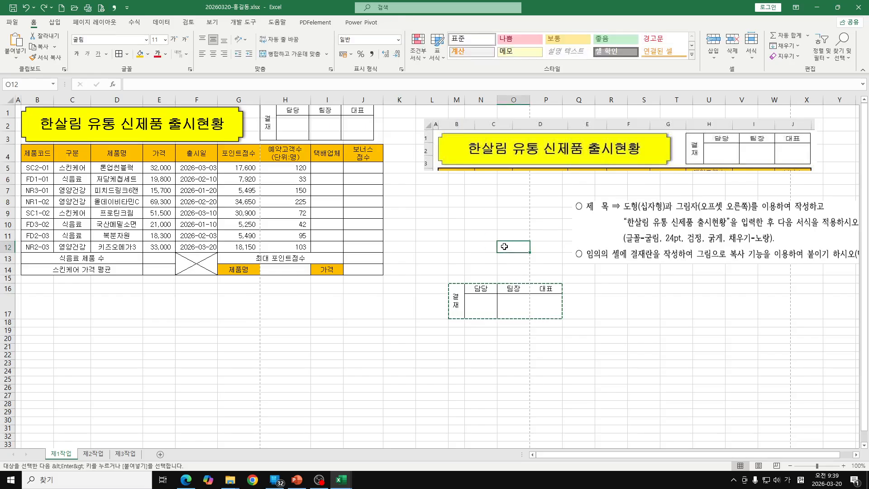
Step: Move the instructions picture under the sample title image and delete columns M to P containing the original approval box
drag(599, 229, 484, 216)
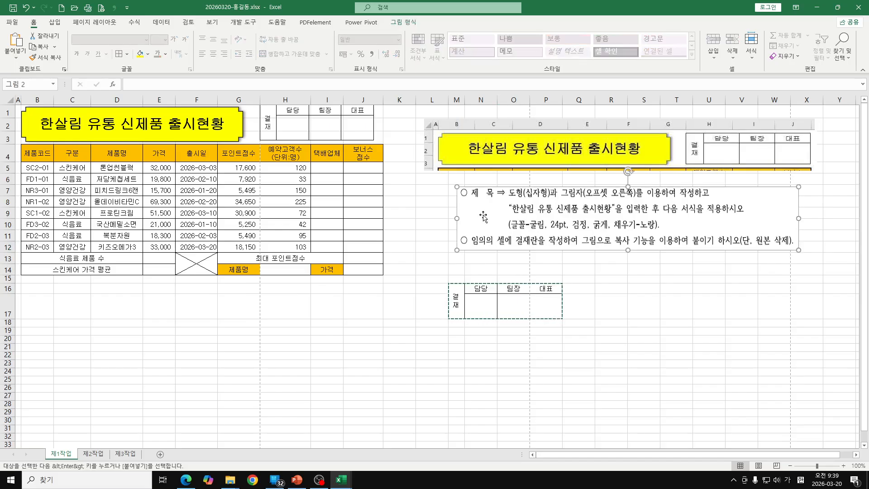
key(Escape)
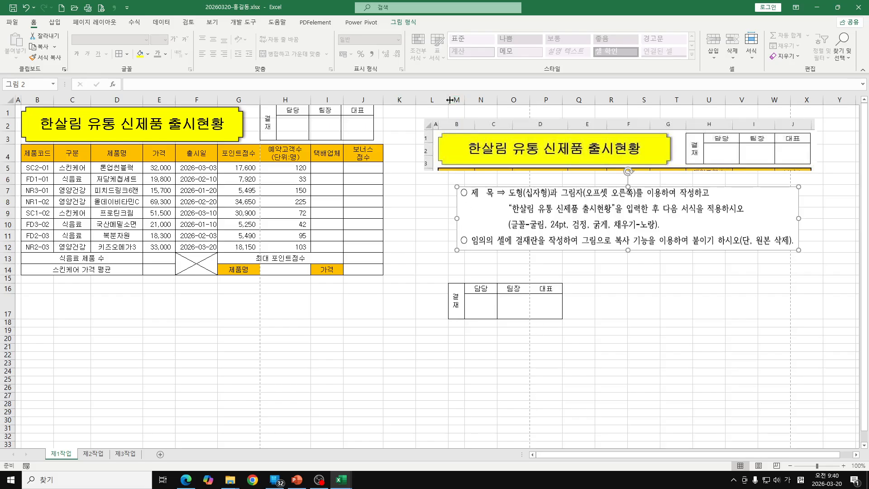
drag(457, 98, 538, 94)
right_click(540, 95)
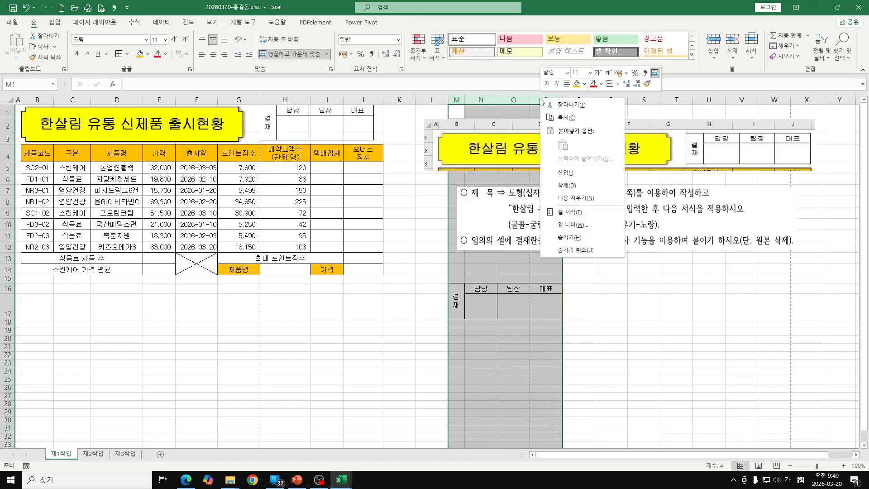
click(576, 186)
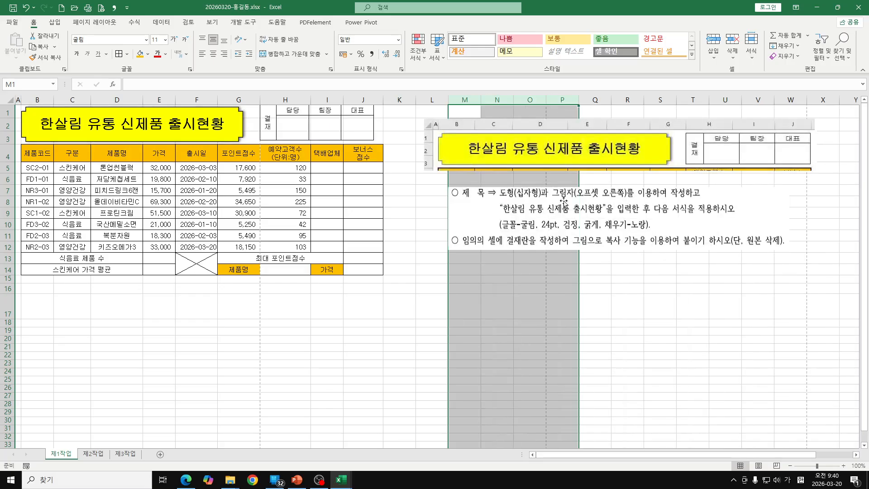
click(489, 329)
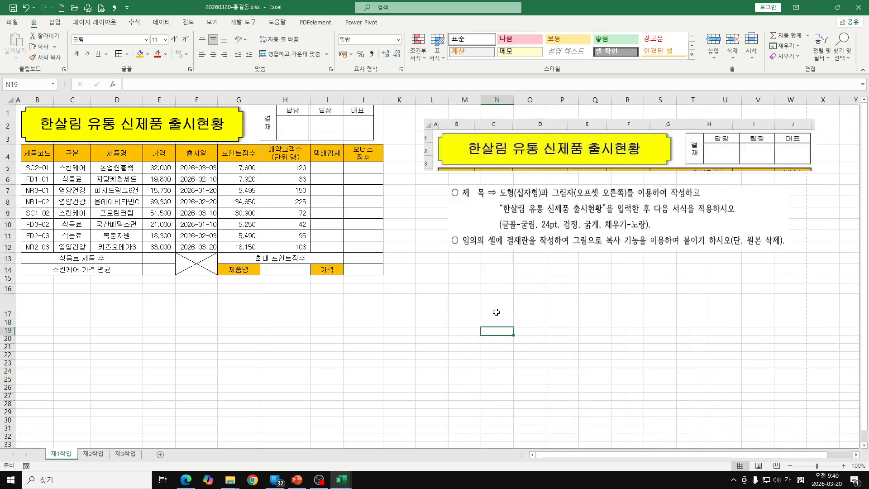
Step: Shift the approval box picture slightly down and widen it to fit above columns H to J of the table
click(373, 130)
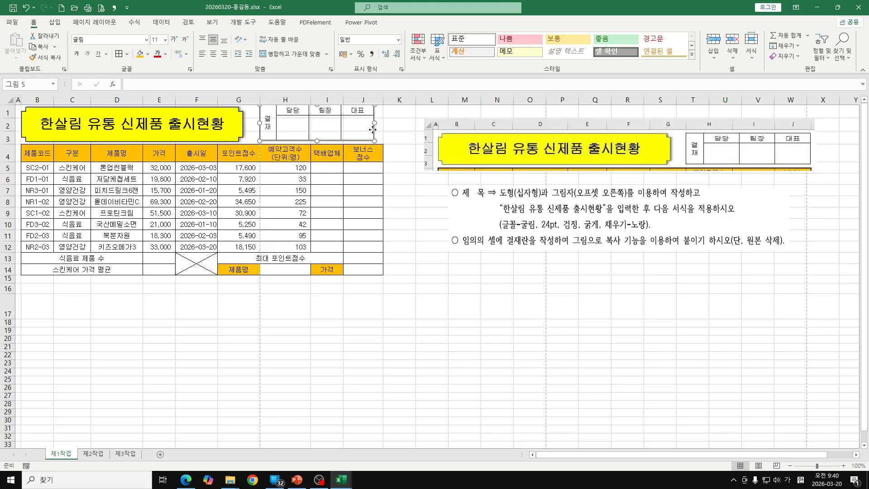
drag(372, 130, 373, 133)
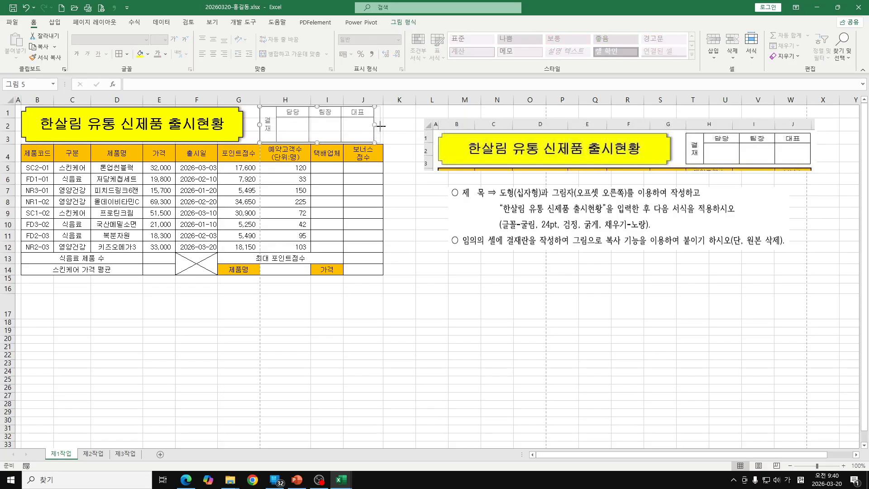
drag(381, 127, 381, 125)
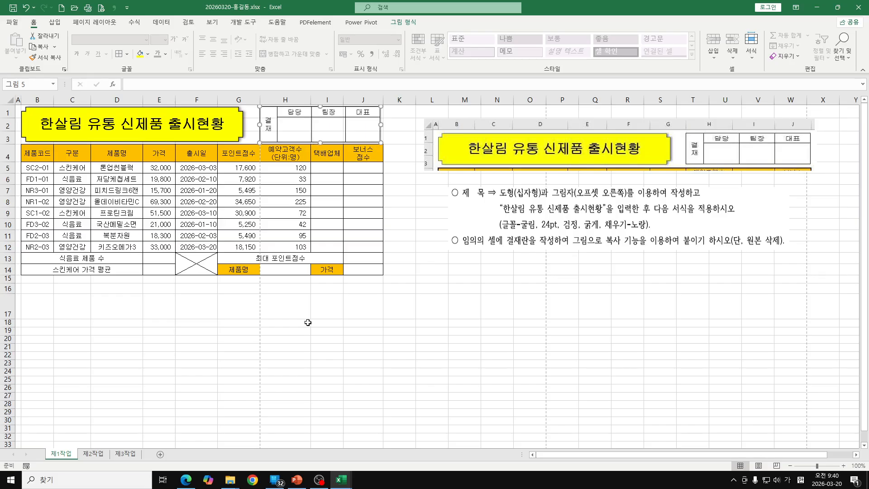
click(290, 349)
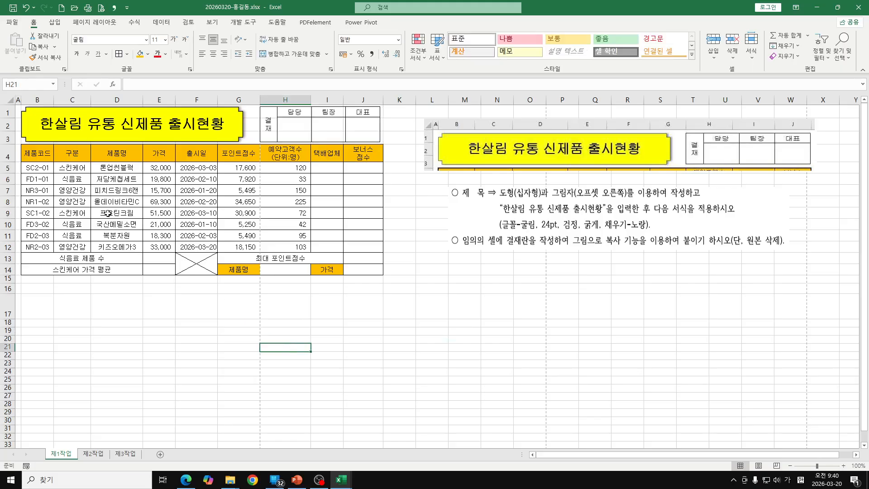
Step: Apply a thick outside border (굵은 바깥쪽 테두리) around the whole product table B4:J14
drag(40, 156, 353, 270)
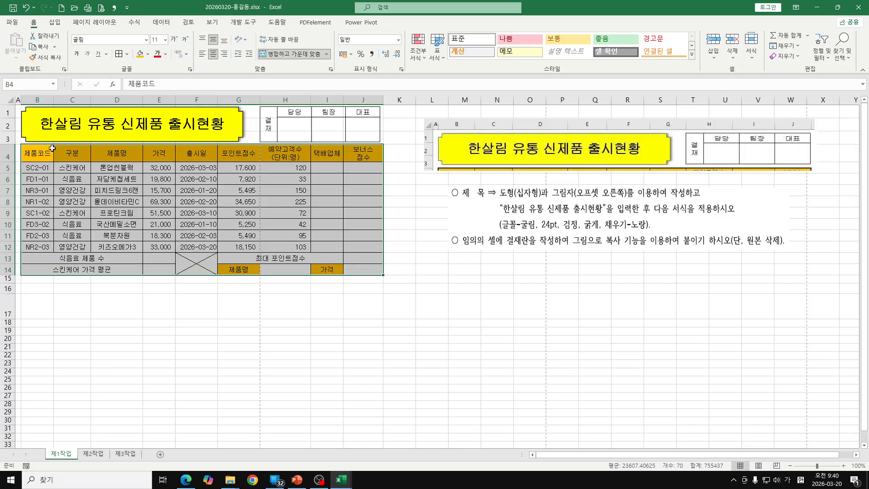
click(129, 54)
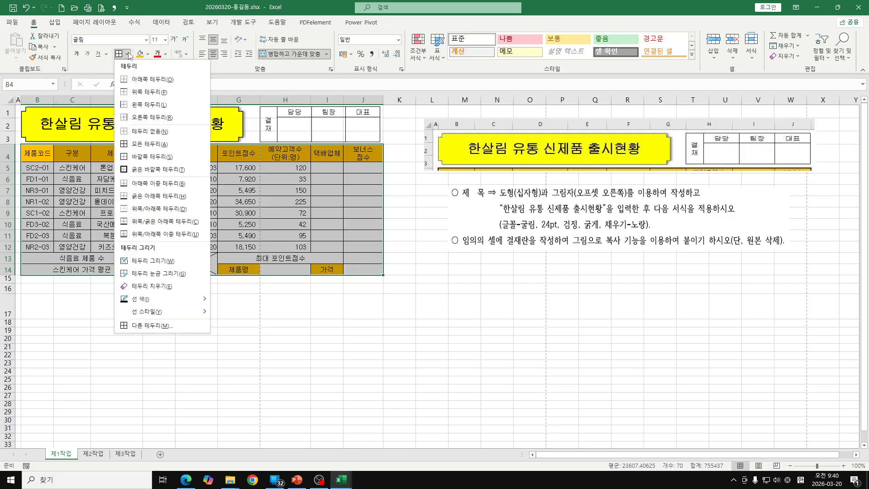
click(144, 169)
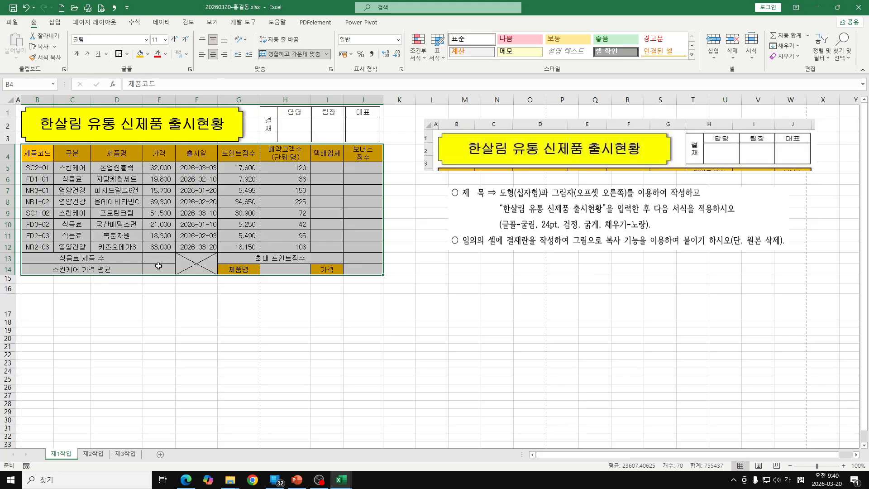
click(158, 297)
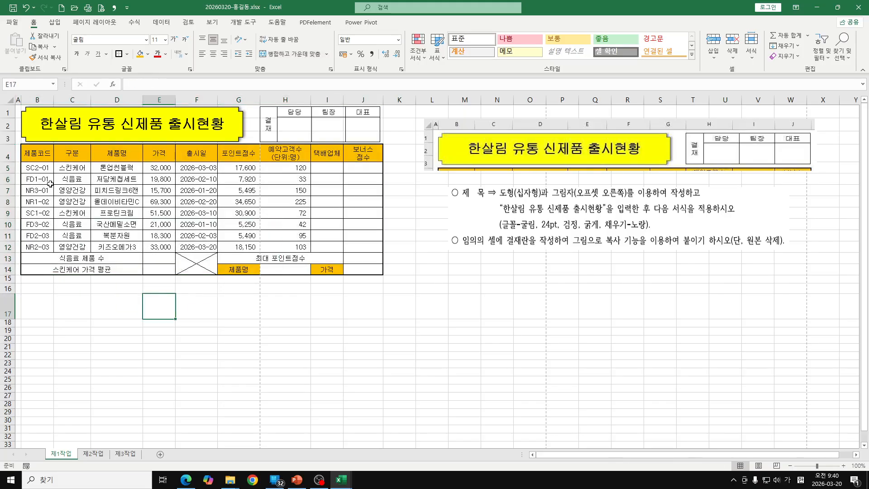
Step: Apply thick outside borders (굵은 바깥쪽 테두리) to the header row B4:J4 and the summary rows B13:J14
drag(42, 155, 359, 154)
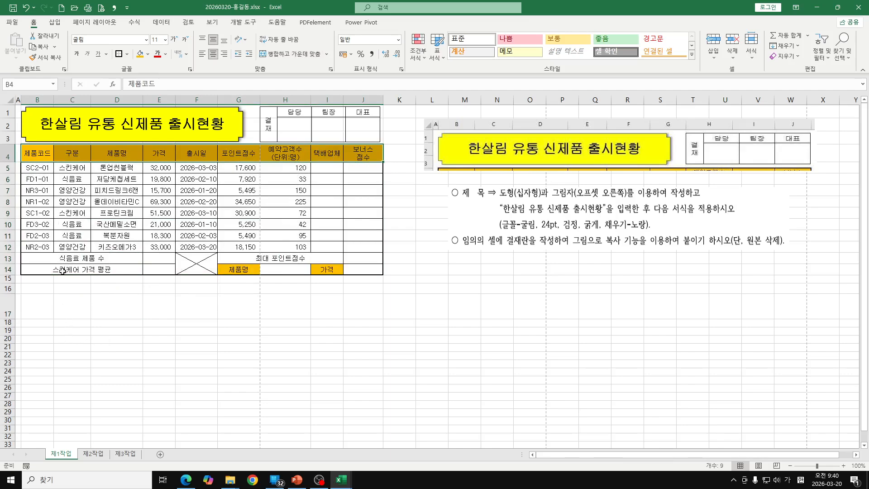
drag(59, 257, 352, 269)
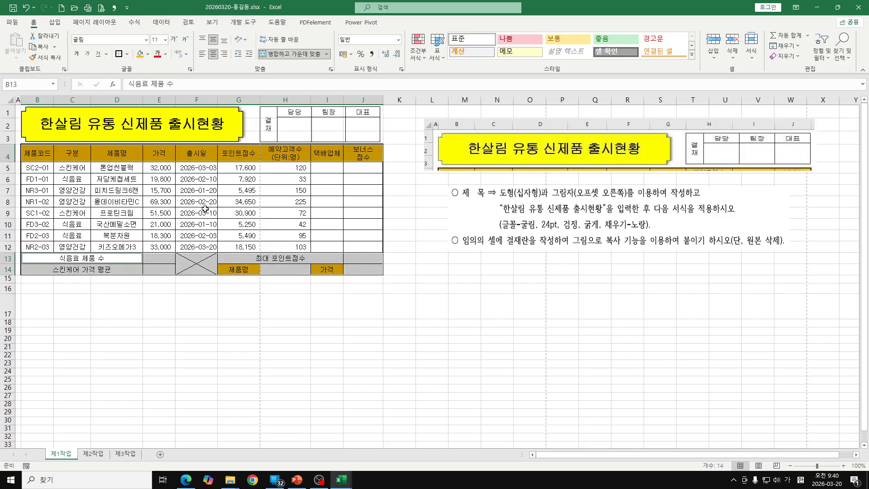
click(128, 54)
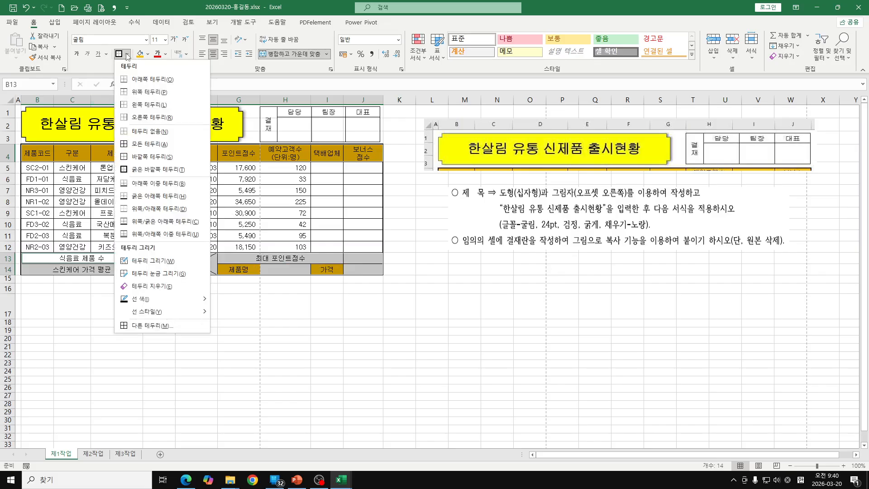
click(158, 170)
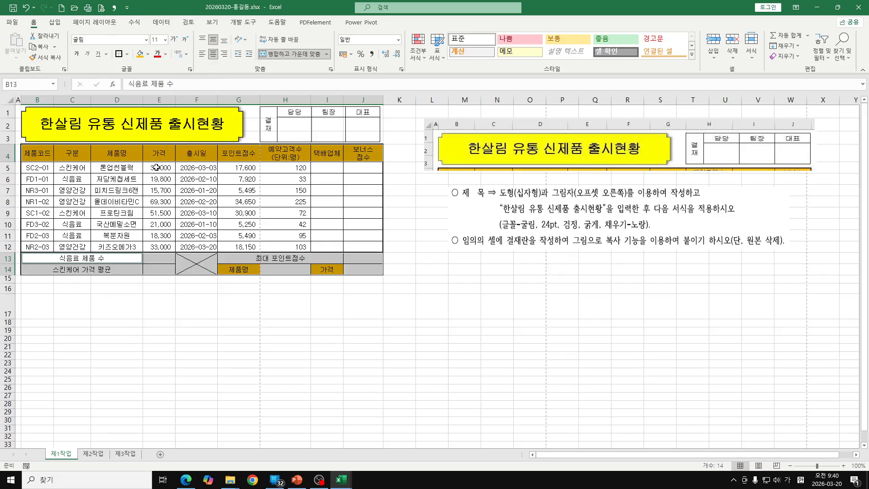
click(130, 338)
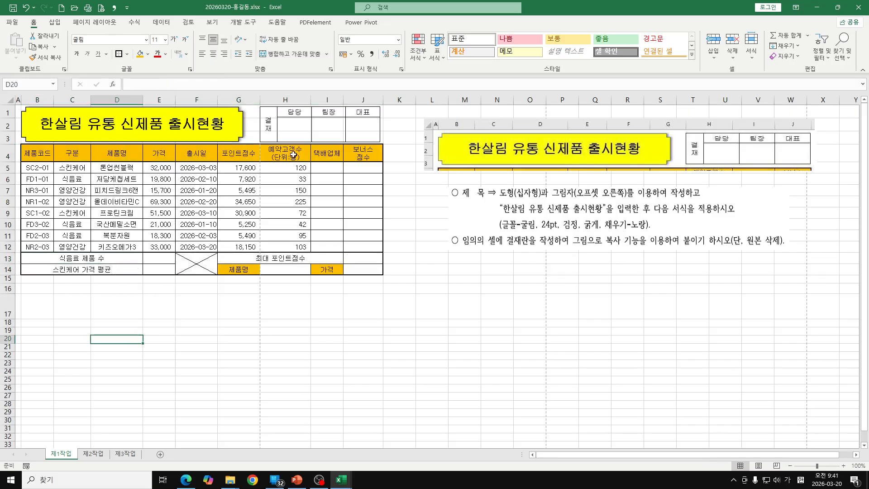
Step: Hide the gridlines (눈금선) on the 제1작업 sheet
click(281, 321)
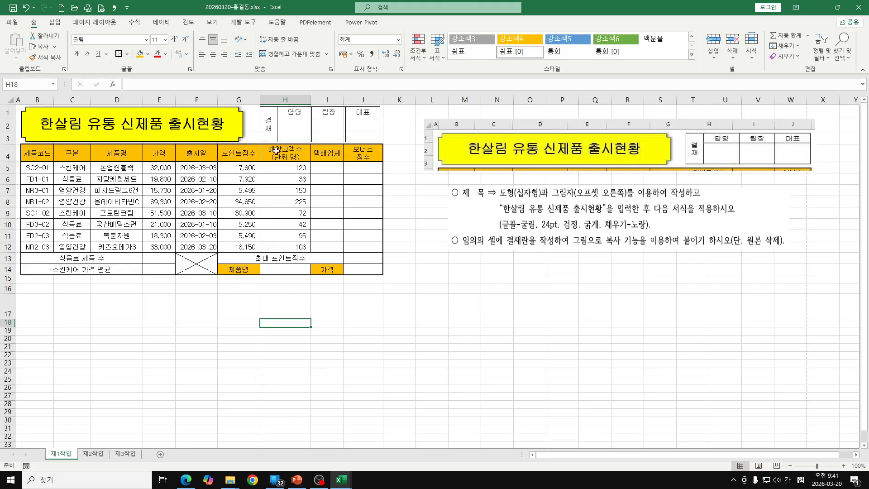
click(216, 22)
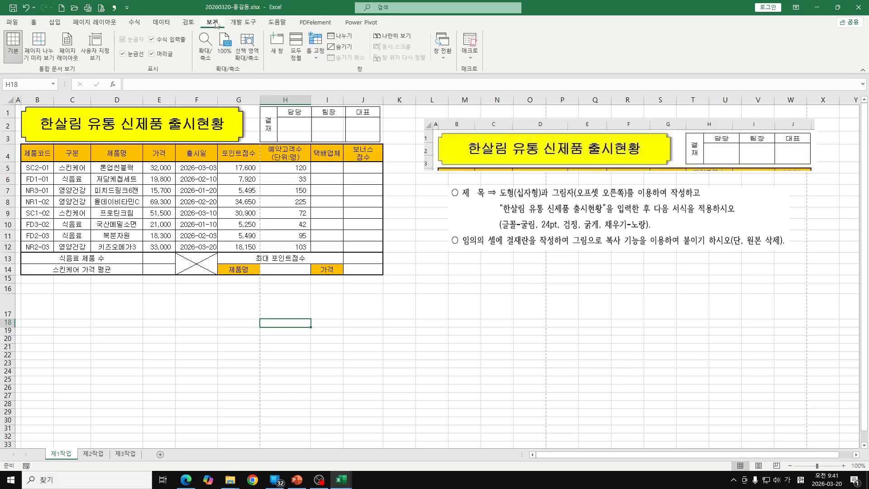
click(122, 54)
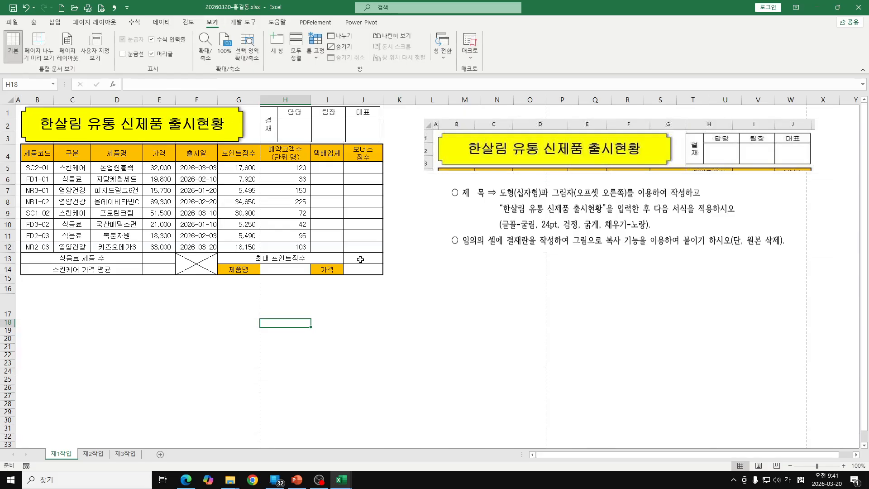
click(197, 332)
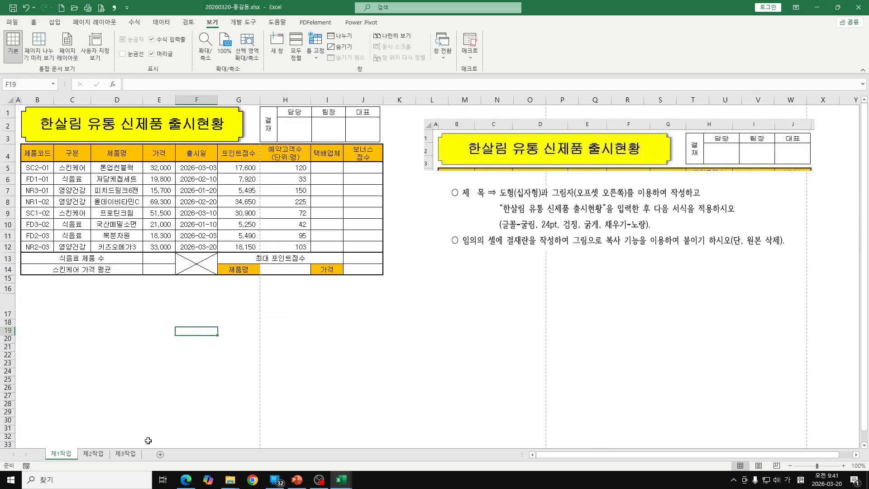
Step: Switch to the exam PDF in Edge and review the 제1작업 output layout and the conditions for H14, E5:E12 and G5:G12
click(185, 479)
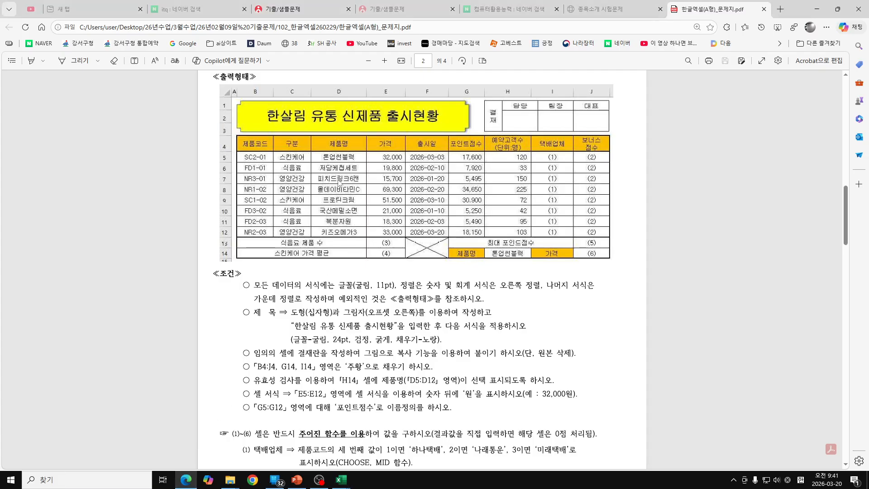
scroll(337, 188, up, 2)
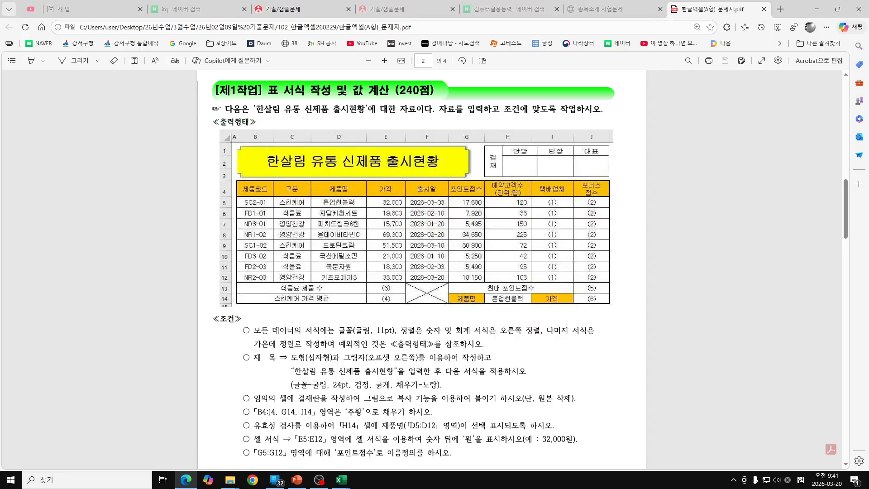
drag(252, 120, 451, 120)
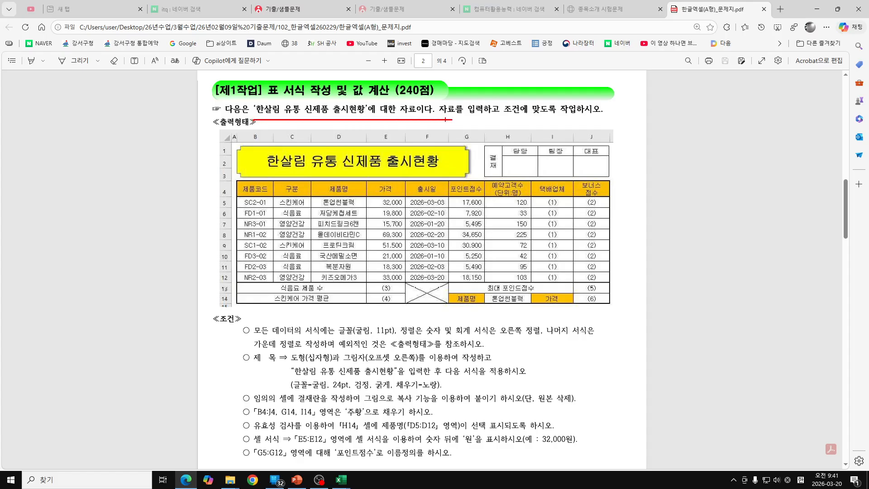
mouse_move(239, 153)
mouse_down()
mouse_move(236, 171)
mouse_move(351, 310)
mouse_move(600, 318)
mouse_move(611, 229)
mouse_move(603, 190)
mouse_move(501, 157)
mouse_up()
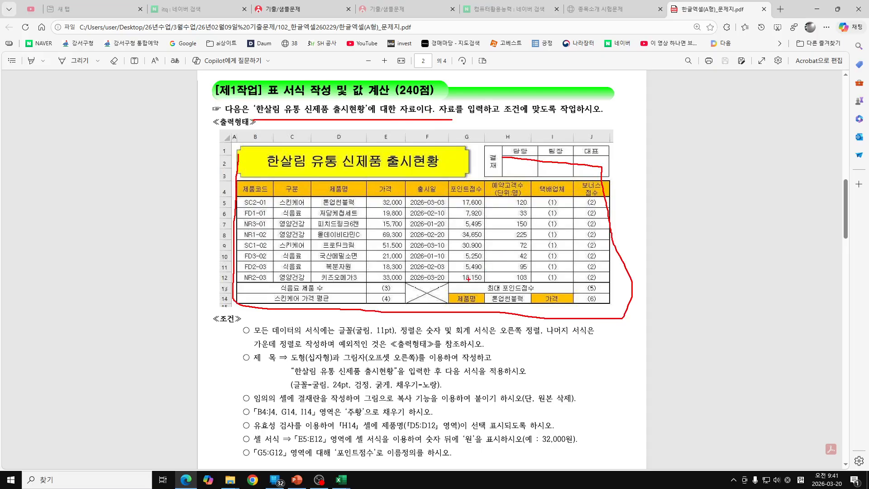
drag(543, 194, 544, 270)
drag(583, 195, 591, 270)
drag(246, 426, 364, 423)
drag(249, 440, 365, 438)
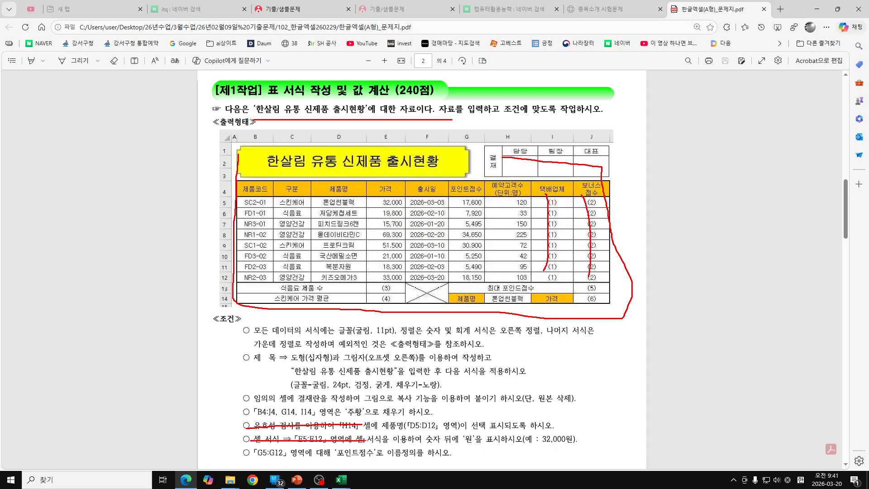
drag(248, 454, 434, 452)
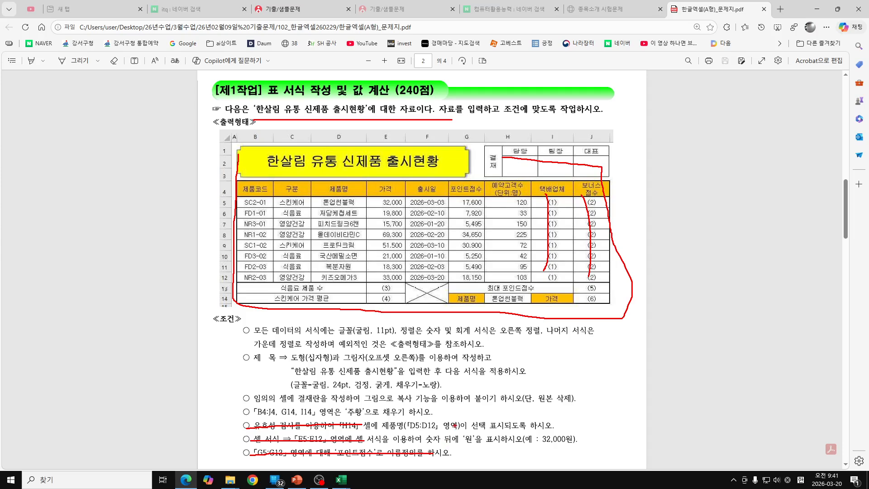
key(Escape)
Step: Read the 제1작업 conditions again, through to the function tasks (1)~(6) that fill the numbered cells
scroll(476, 379, down, 2)
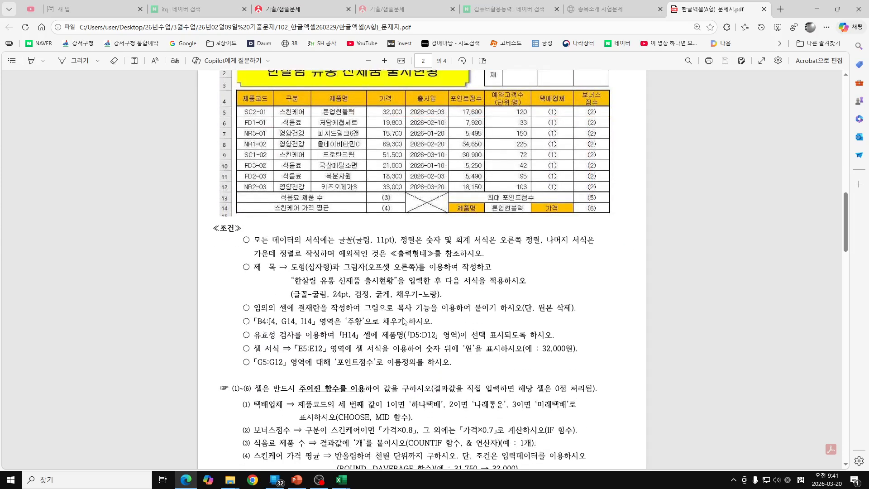
scroll(404, 321, up, 1)
scroll(404, 320, up, 1)
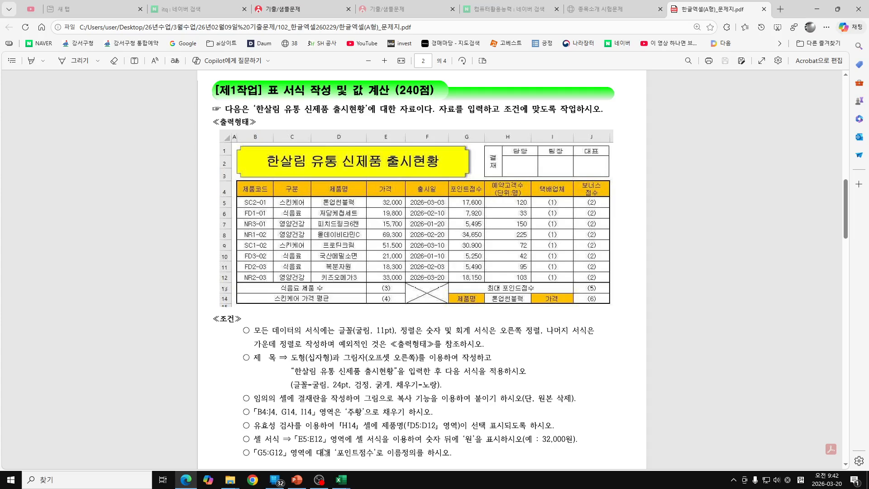
scroll(337, 368, down, 2)
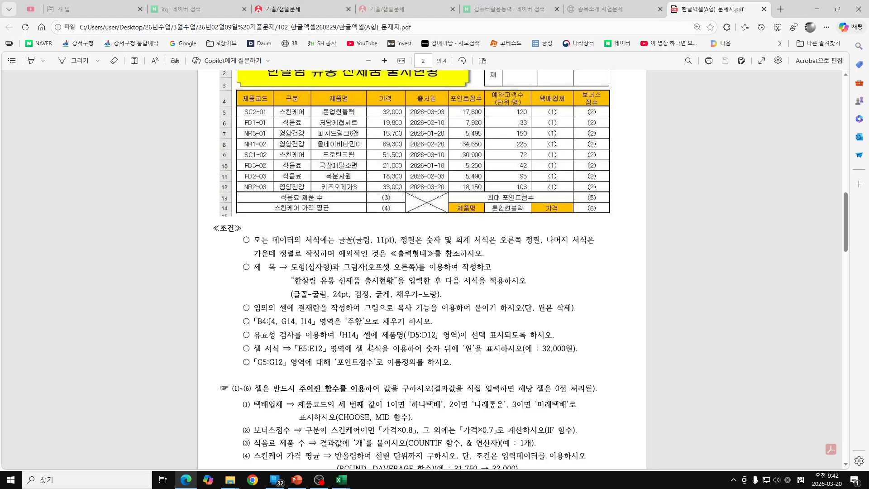
scroll(326, 355, down, 2)
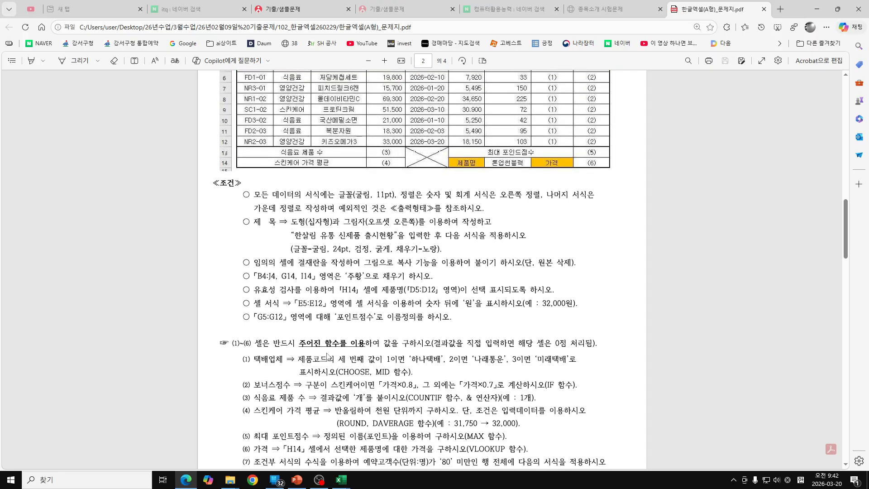
click(319, 480)
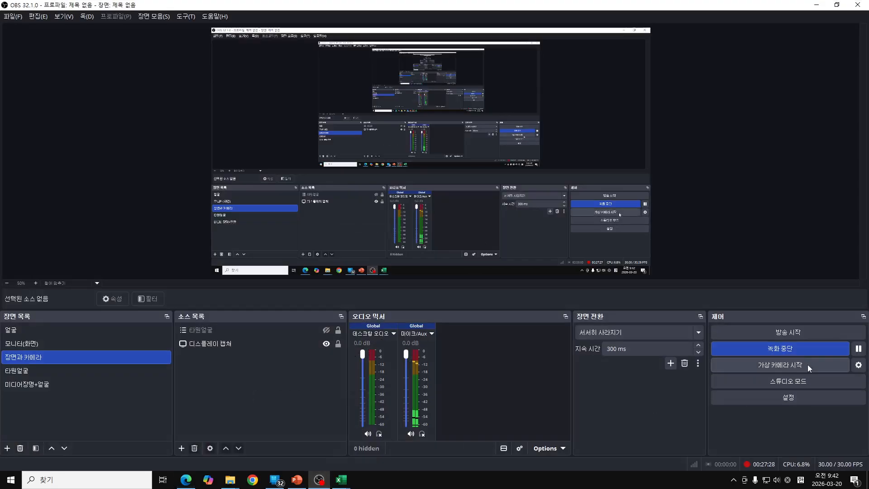